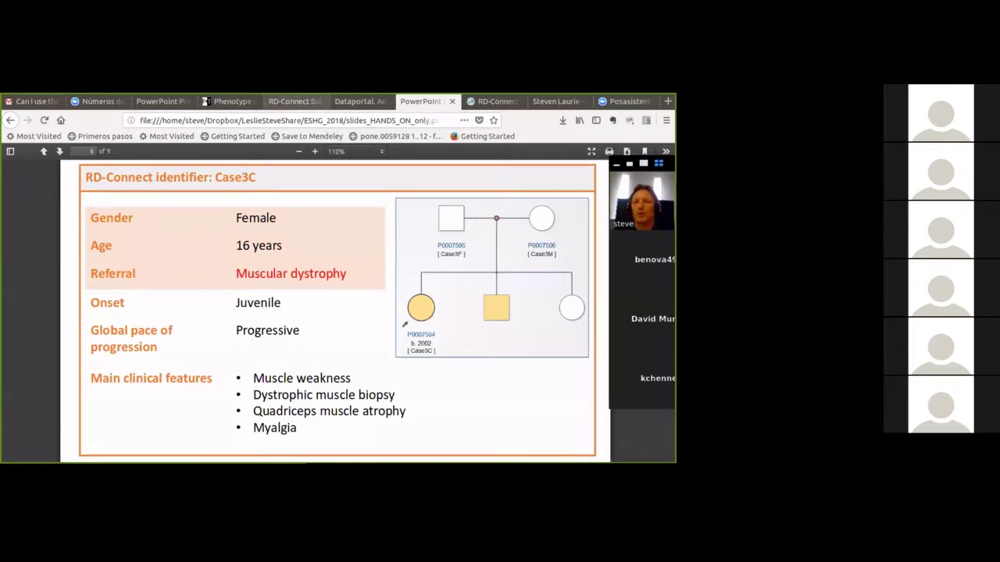
# Switch to the PhenoTips phenotype database and create a new patient record under the Muscular dystrophy study.
pyautogui.click(297, 102)
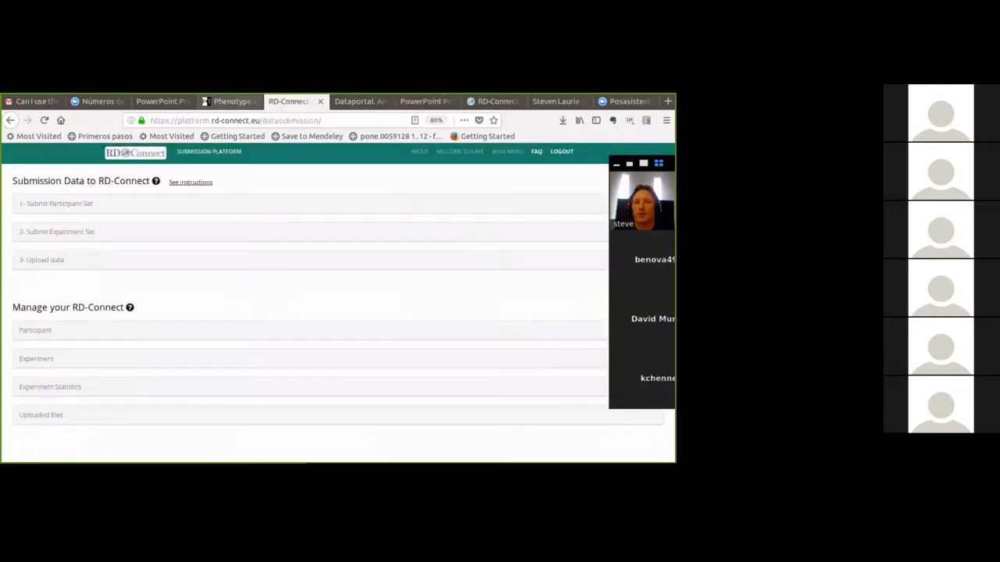
pyautogui.click(231, 101)
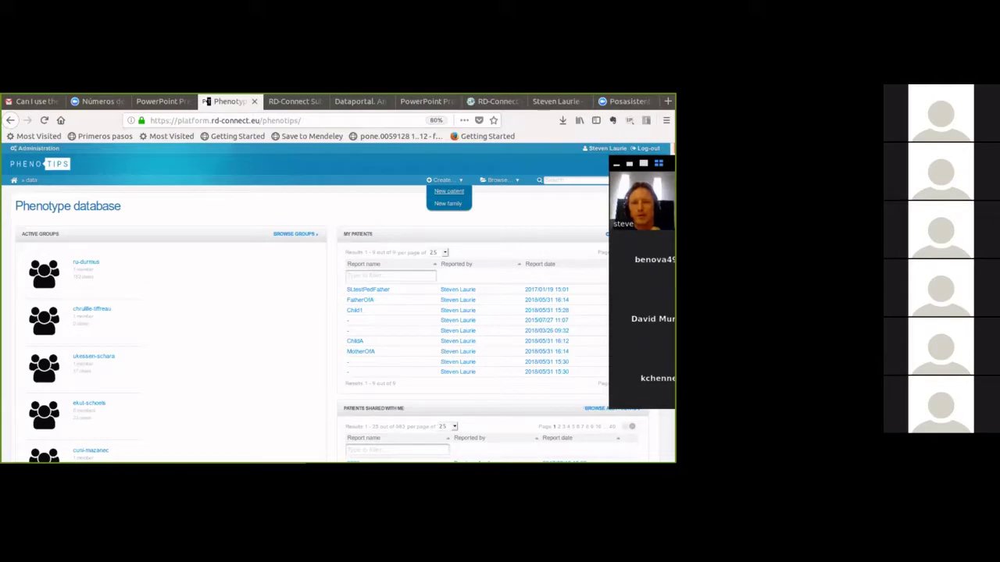
pyautogui.click(449, 191)
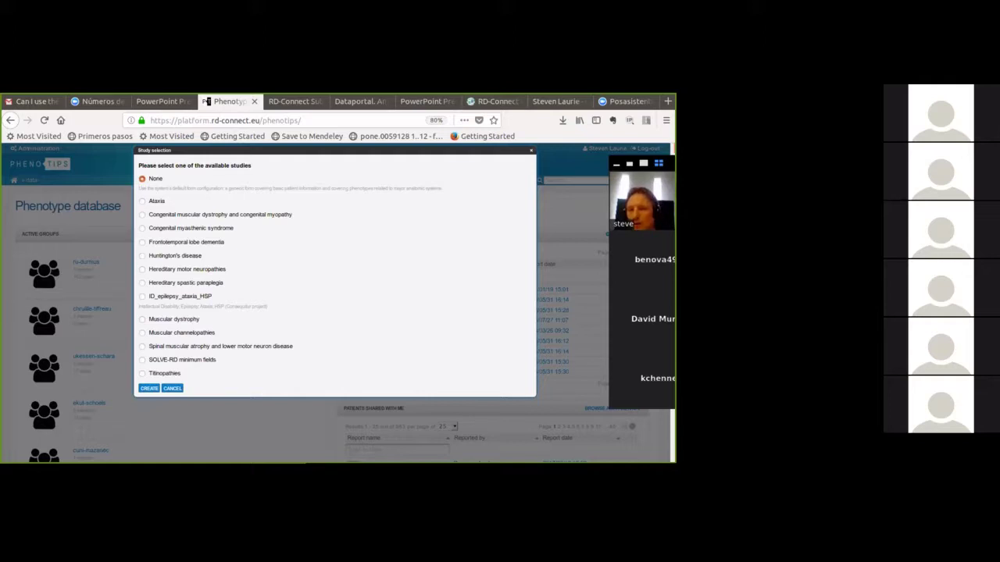
pyautogui.click(142, 320)
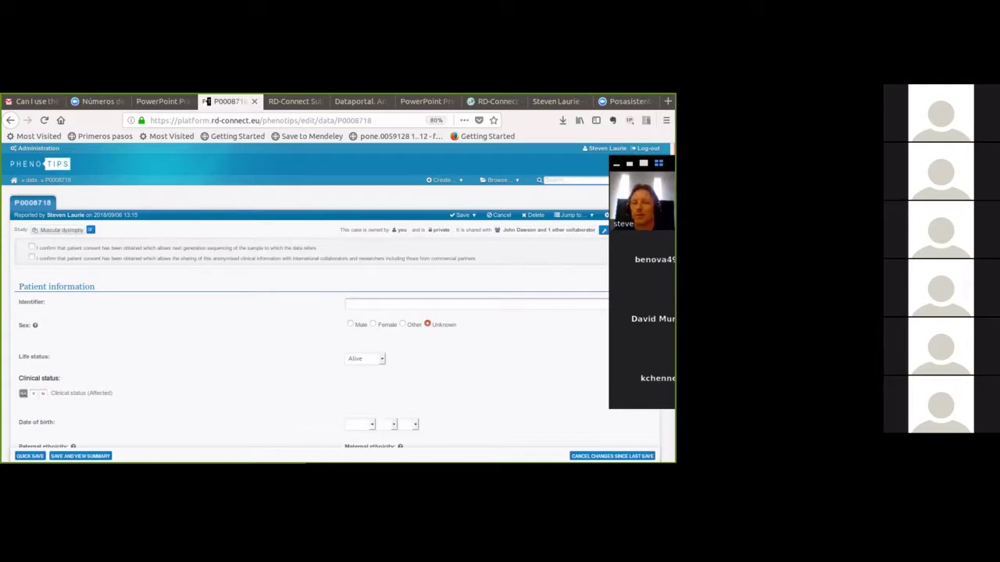
# Try Case3C and Case4C as the identifier in the new record's patient information.
pyautogui.scroll(-5, 313, 312)
pyautogui.scroll(-4, 312, 297)
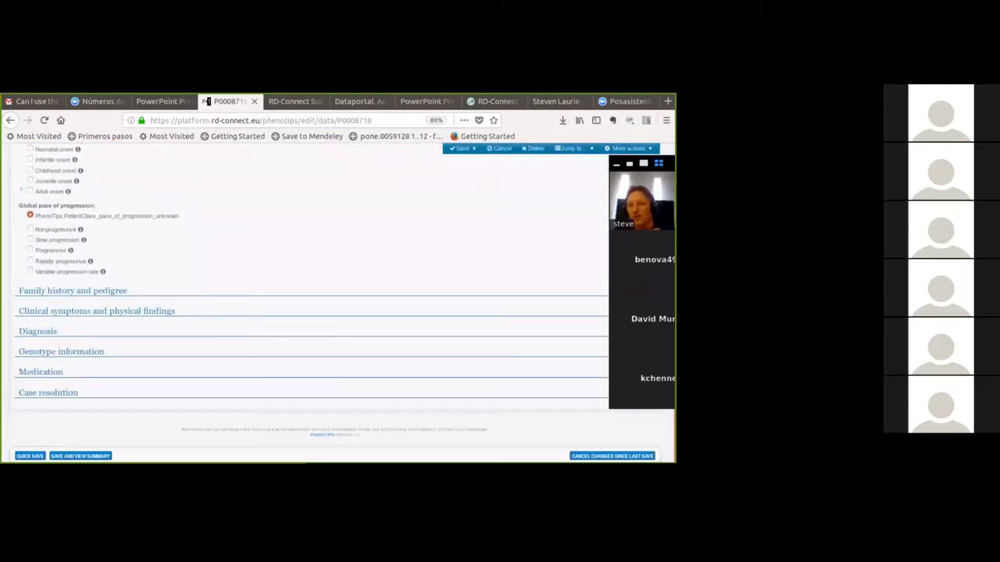
pyautogui.scroll(10, 312, 297)
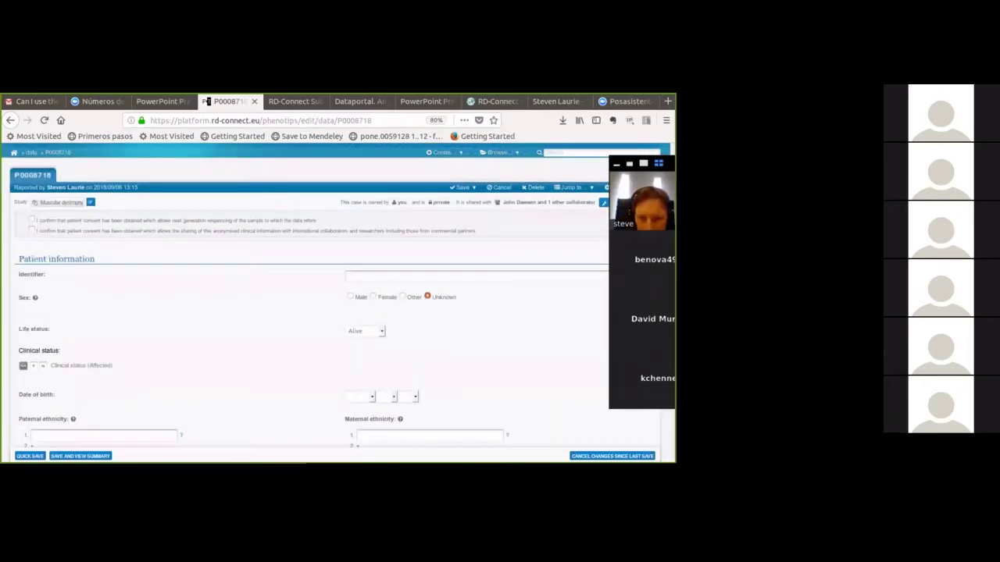
pyautogui.click(468, 276)
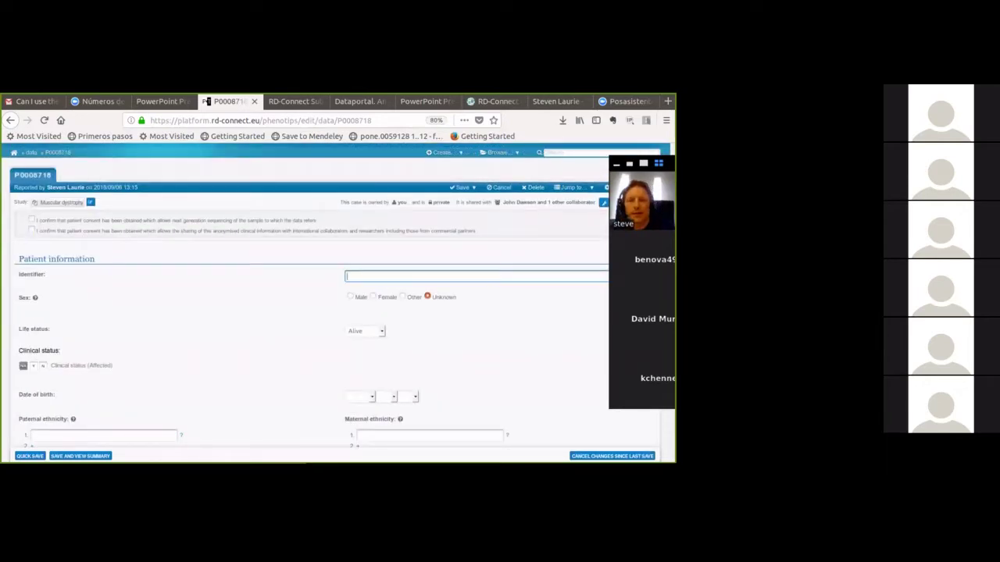
pyautogui.write('Case3C')
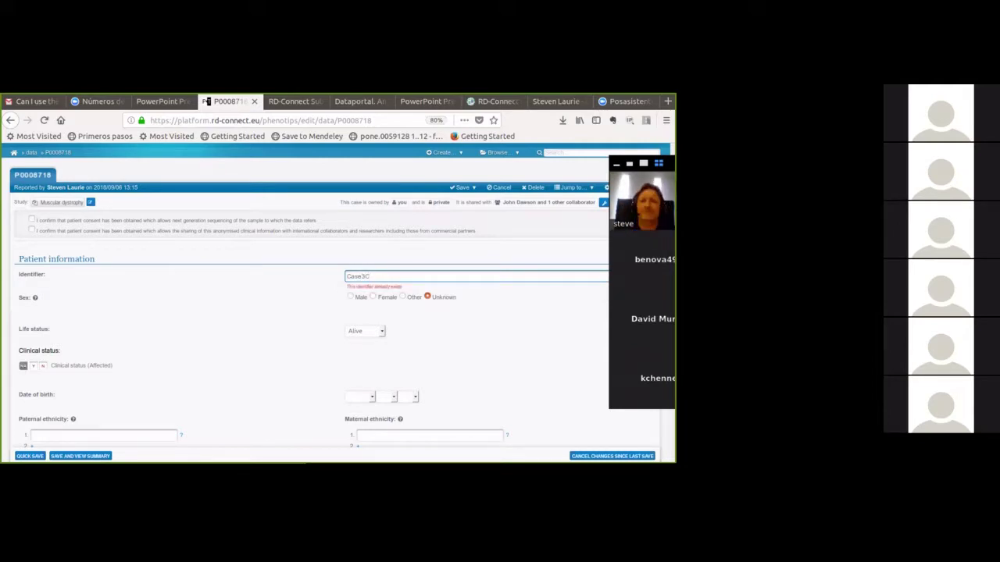
pyautogui.press('BackSpace')
pyautogui.write('4')
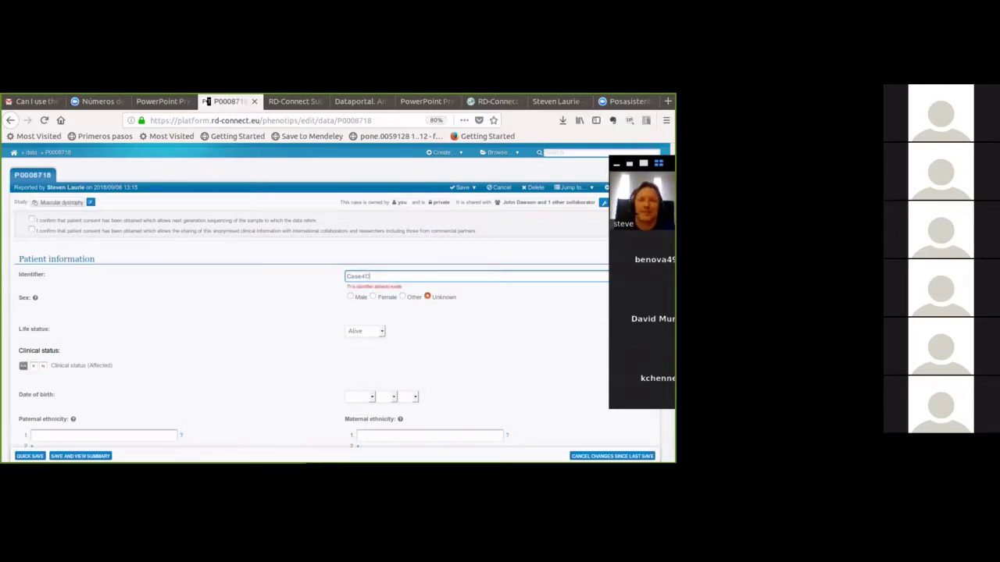
# Replace the patient's identifier with Case-3C and set the sex to Female.
pyautogui.press('BackSpace')
pyautogui.press('BackSpace')
pyautogui.press('BackSpace')
pyautogui.press('BackSpace')
pyautogui.press('BackSpace')
pyautogui.press('BackSpace')
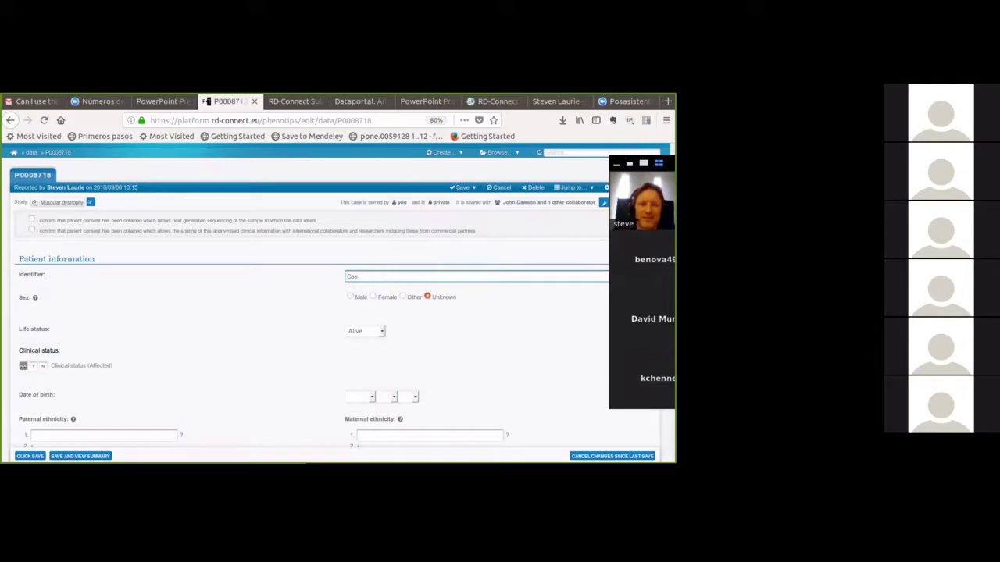
pyautogui.write('Case-3C')
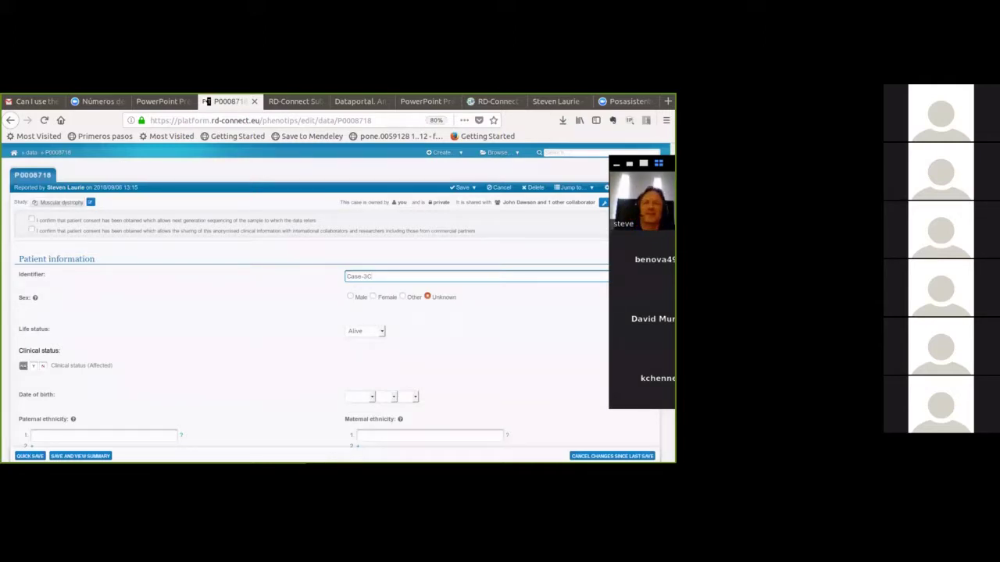
pyautogui.click(372, 297)
# Expand the Clinical symptoms and physical findings section of the patient record.
pyautogui.scroll(-2, 312, 312)
pyautogui.scroll(-10, 313, 297)
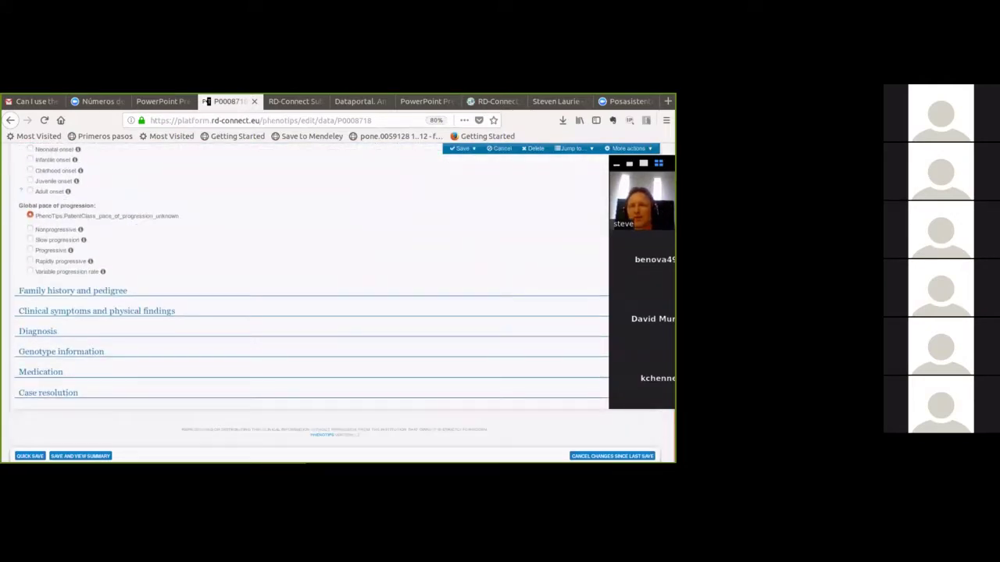
pyautogui.click(97, 311)
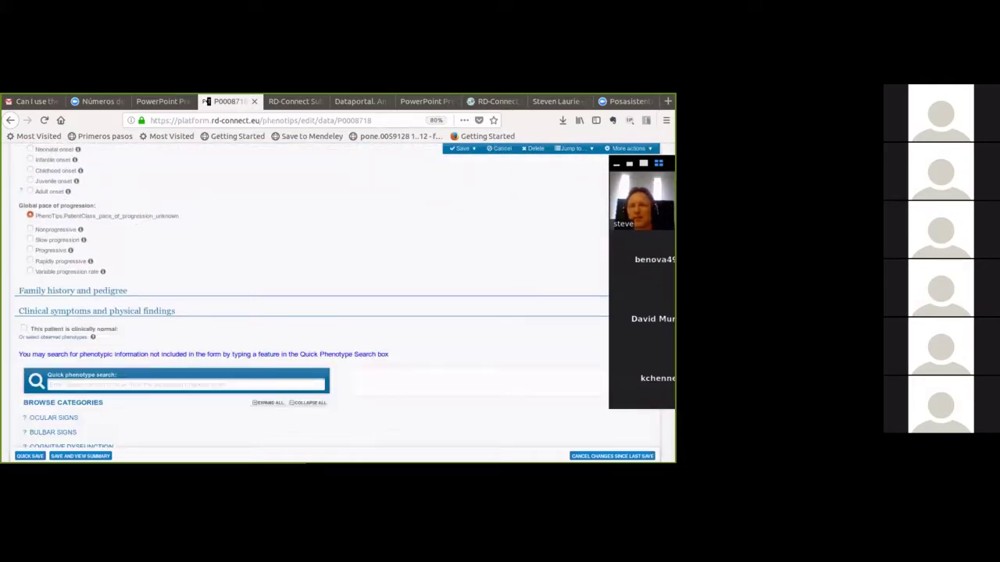
# Look through the Muscle bulk category and the subtypes of distal lower limb muscle atrophy for a suitable term.
pyautogui.scroll(-5, 313, 297)
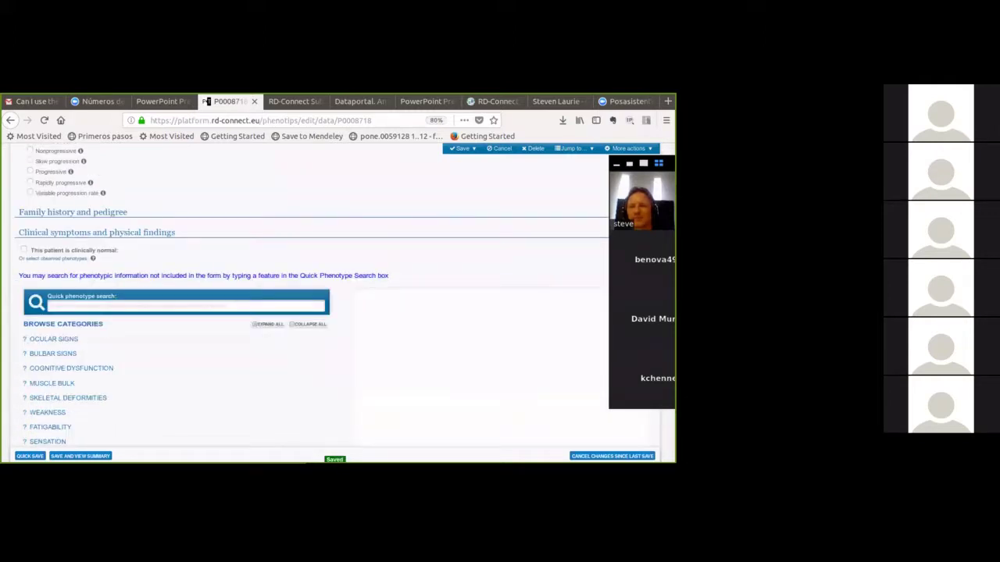
pyautogui.scroll(-1, 313, 297)
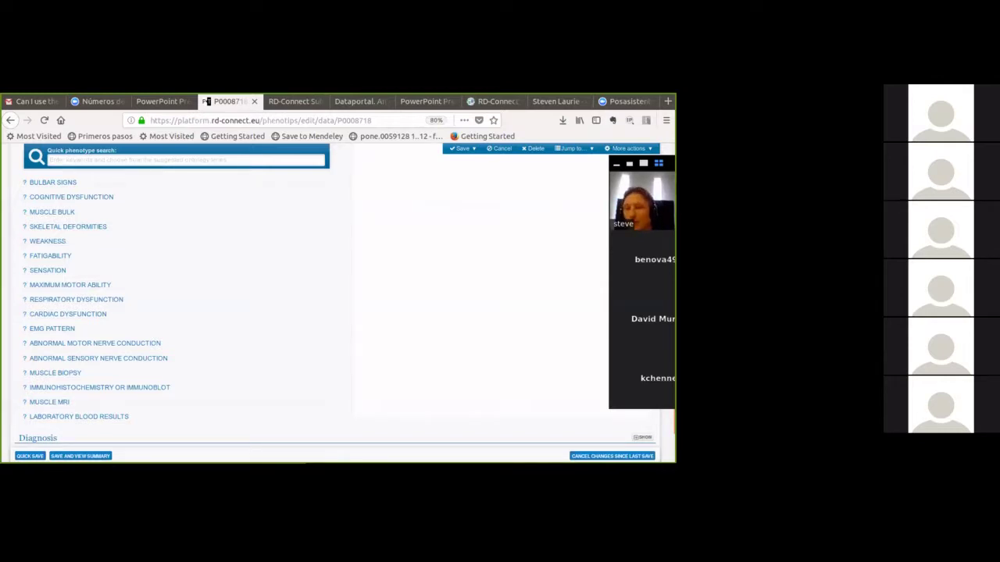
pyautogui.click(51, 211)
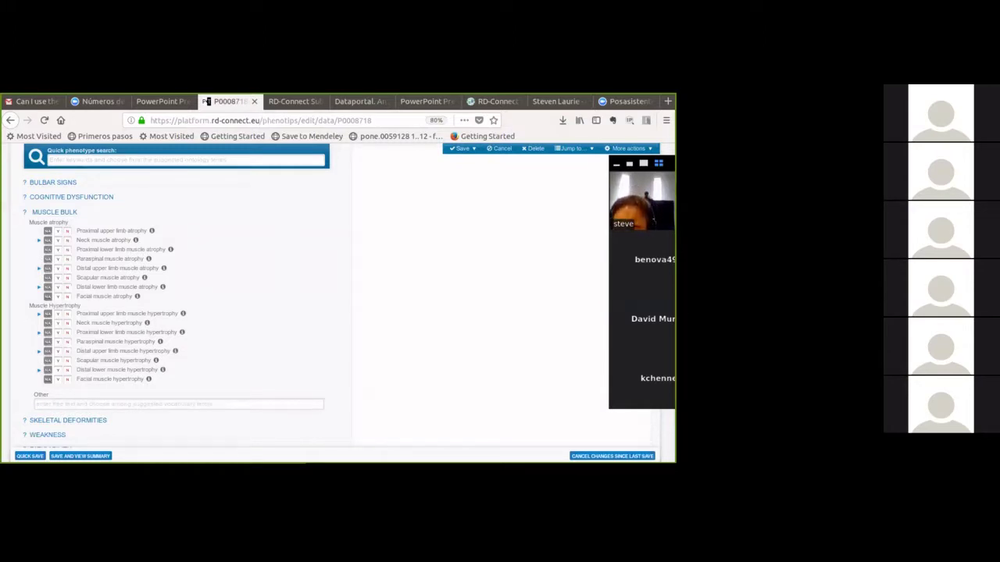
pyautogui.scroll(-1, 176, 297)
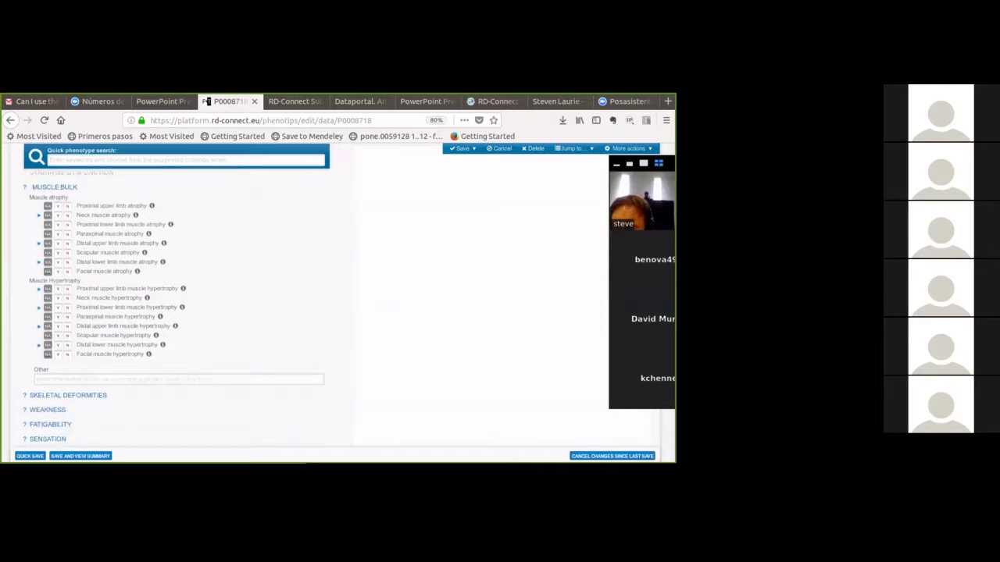
pyautogui.scroll(1, 176, 312)
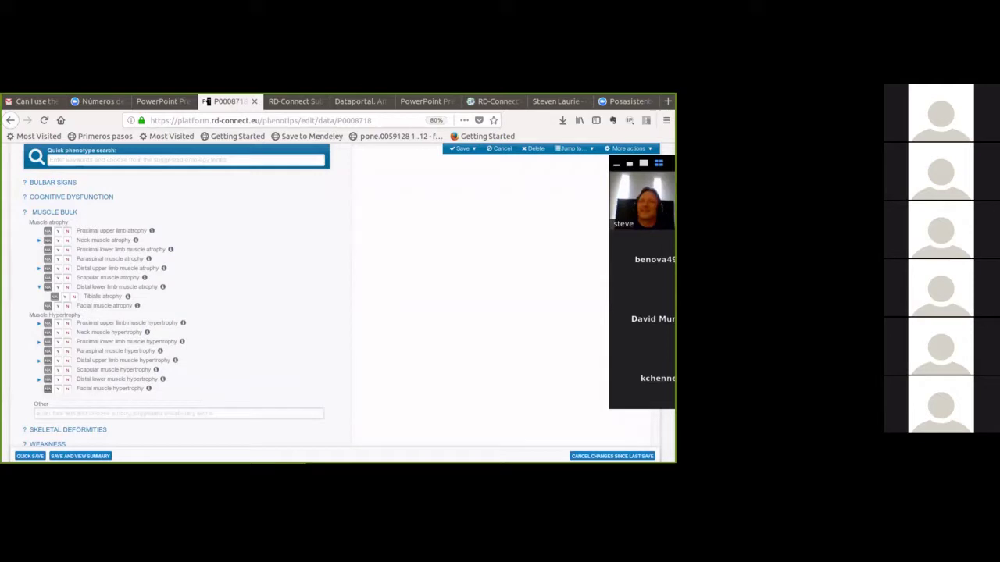
# Find "quadriceps muscle atrophy" with the quick phenotype search and add it to the patient's observed phenotypes.
pyautogui.scroll(3, 313, 297)
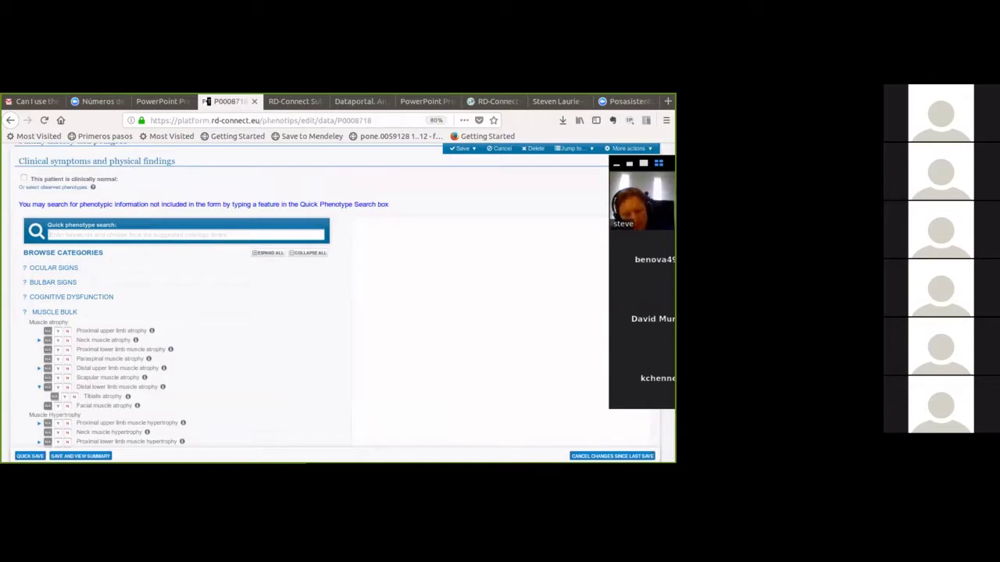
pyautogui.write('quadriceps')
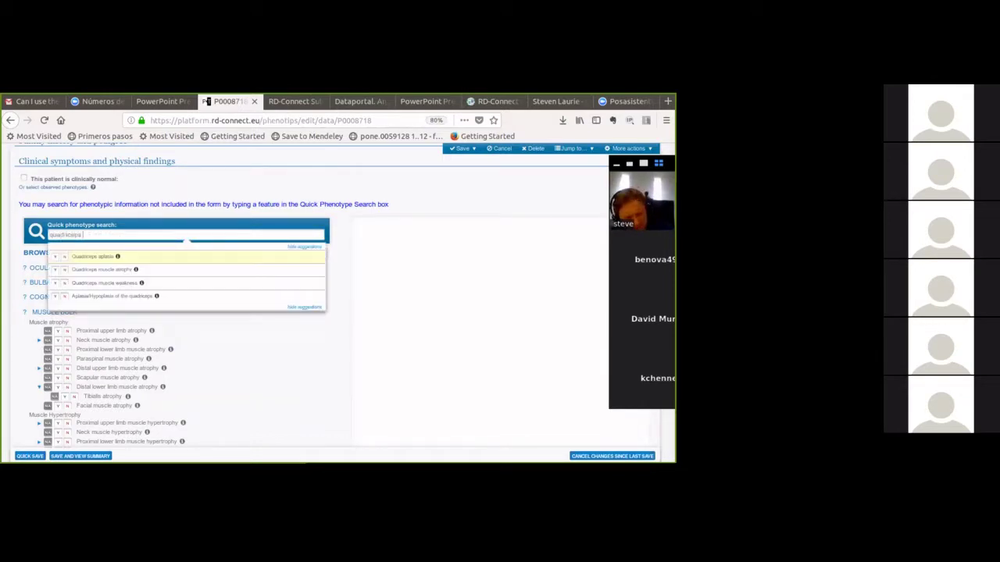
pyautogui.write(' muscle')
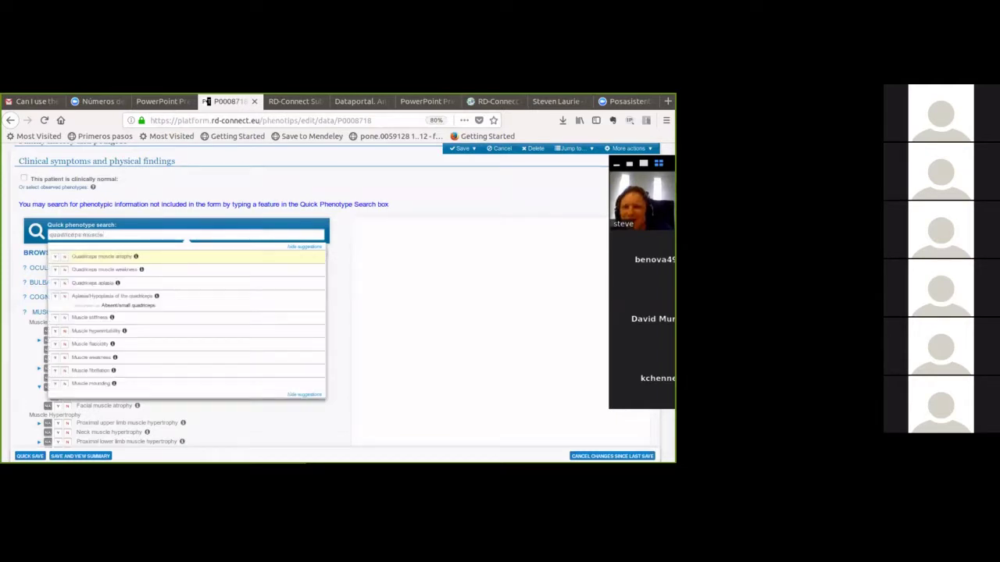
pyautogui.write(' atrophy')
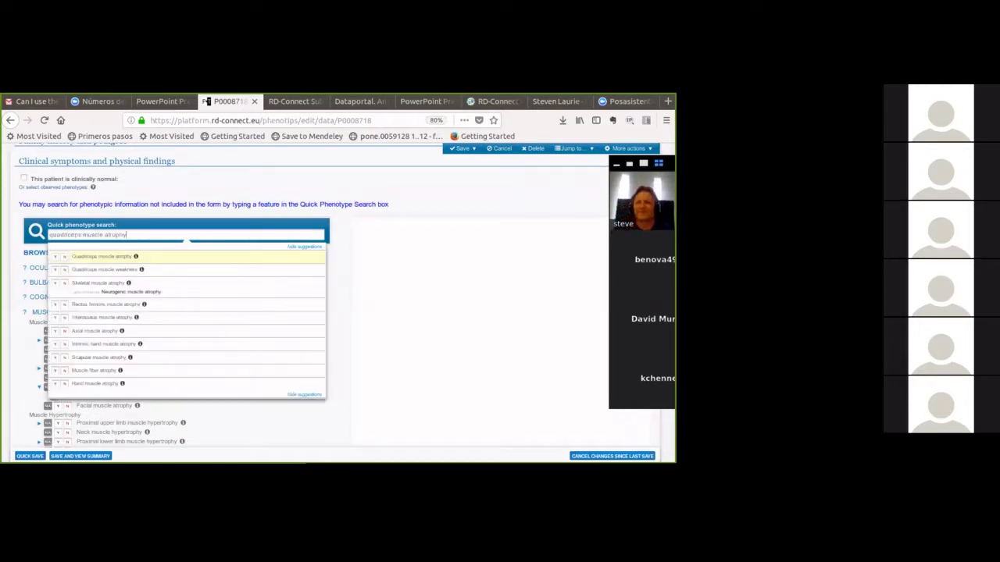
pyautogui.press('Return')
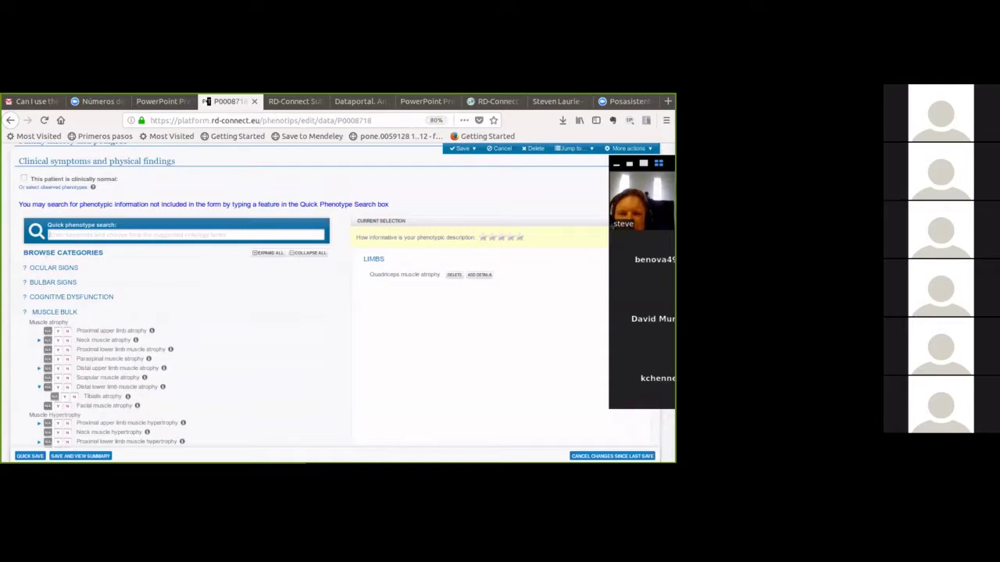
# Collapse the Muscle bulk category and add Myalgia to the patient's phenotypes through the quick phenotype search.
pyautogui.scroll(-1, 307, 302)
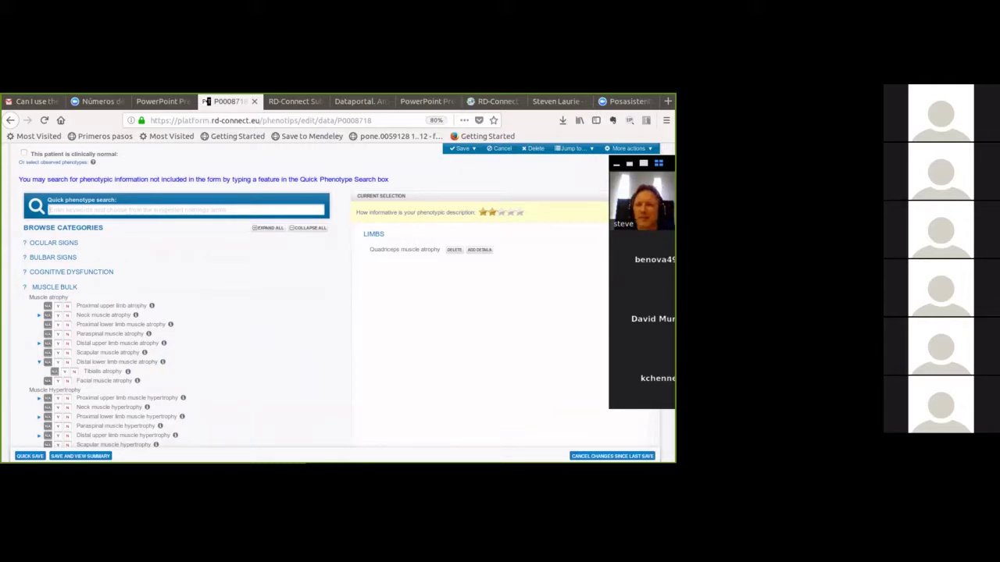
pyautogui.scroll(-1, 313, 297)
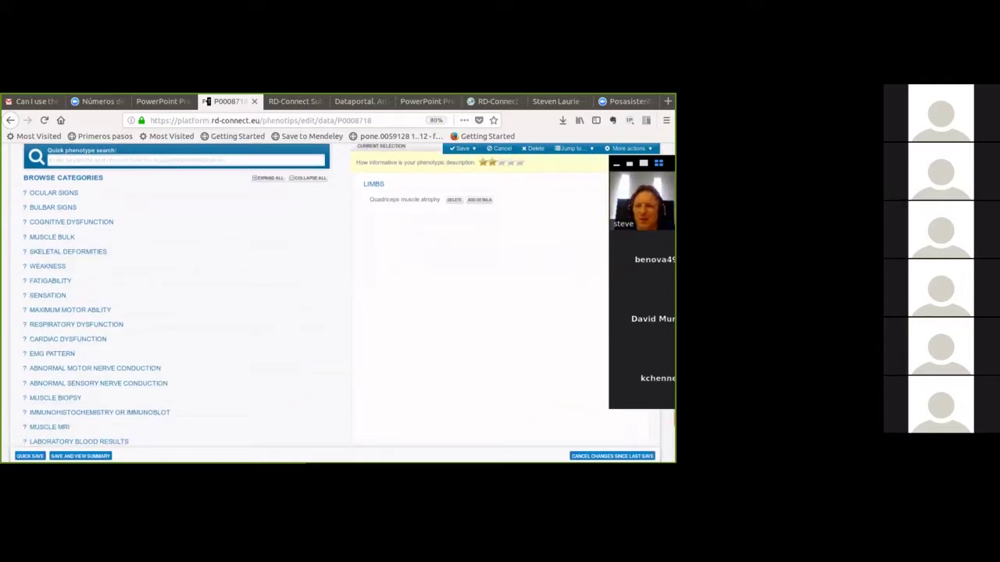
pyautogui.scroll(-1, 312, 297)
pyautogui.scroll(4, 313, 297)
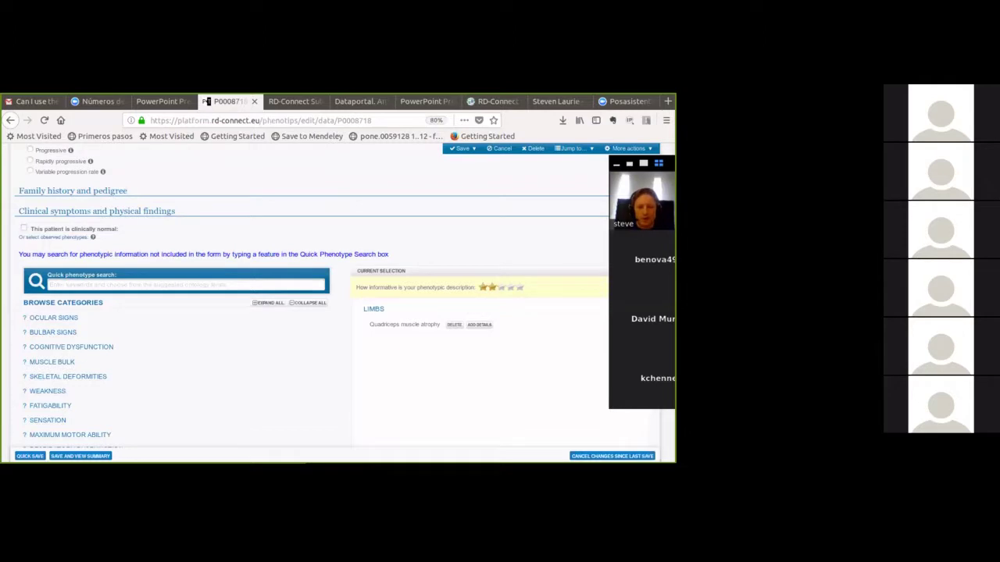
pyautogui.click(49, 285)
pyautogui.write('mya')
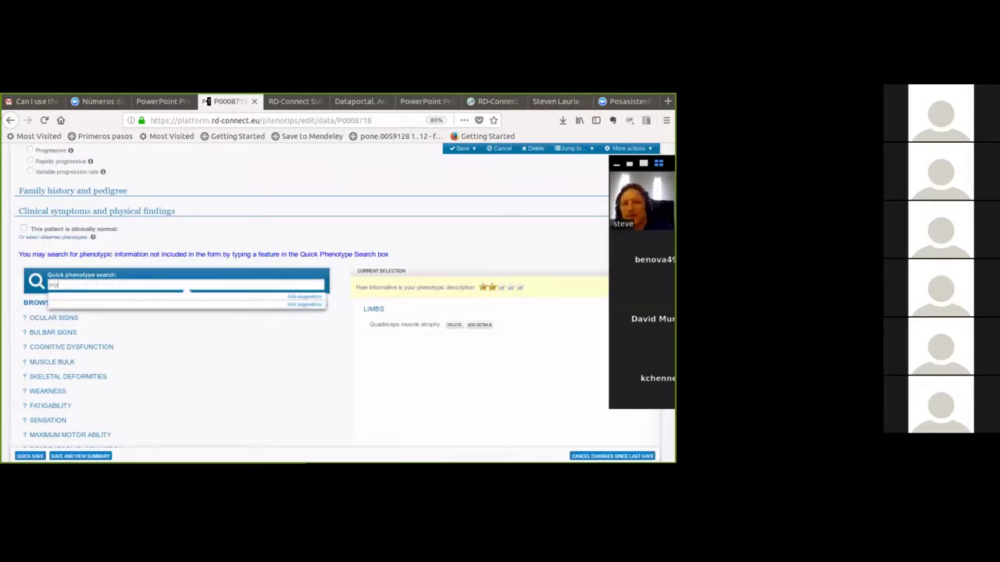
pyautogui.write('lgia')
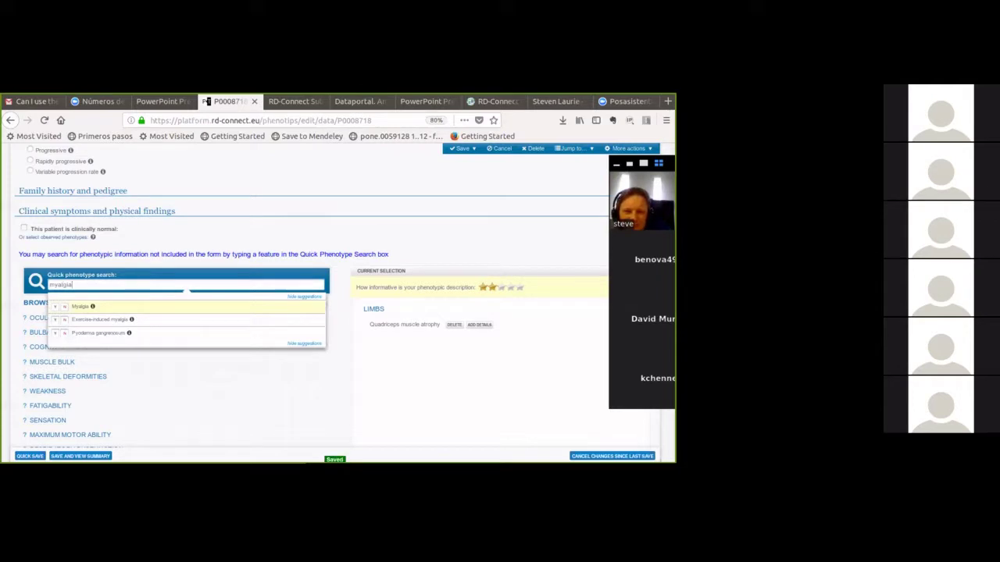
pyautogui.press('Return')
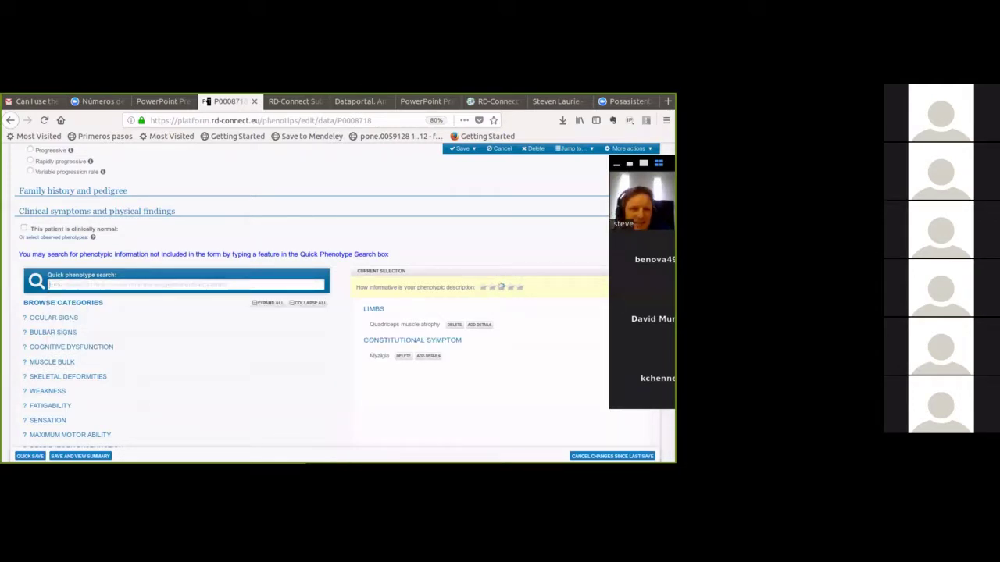
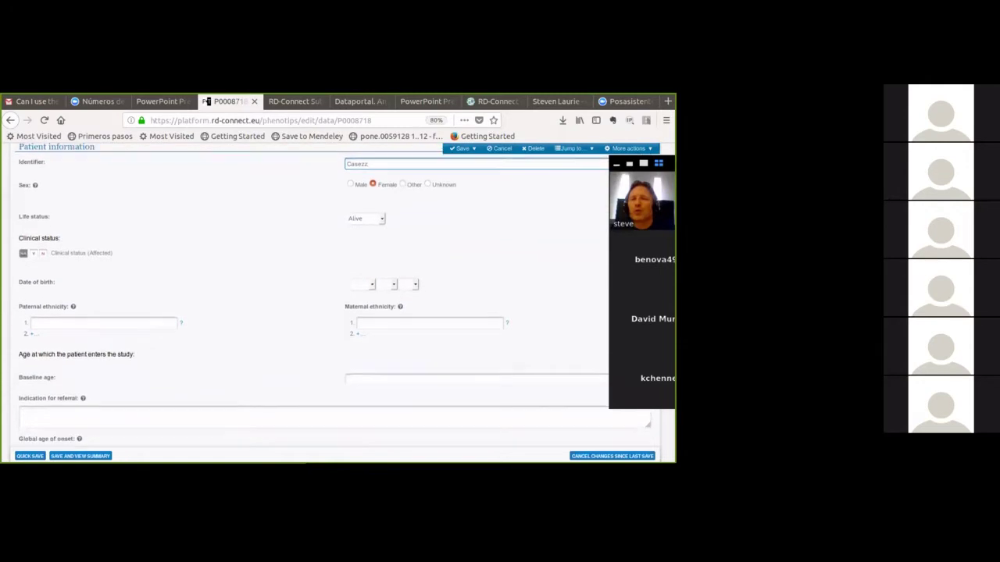
# Start the patient's pedigree from the family history section, assigning a new family and using the Proband with parents template.
pyautogui.scroll(-5, 313, 296)
pyautogui.scroll(3, 313, 296)
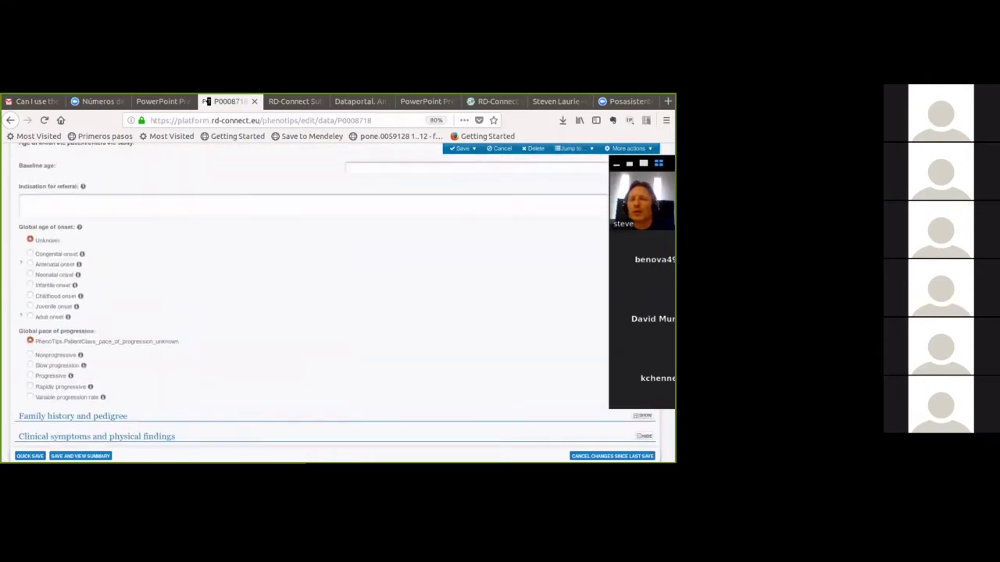
pyautogui.scroll(-6, 312, 297)
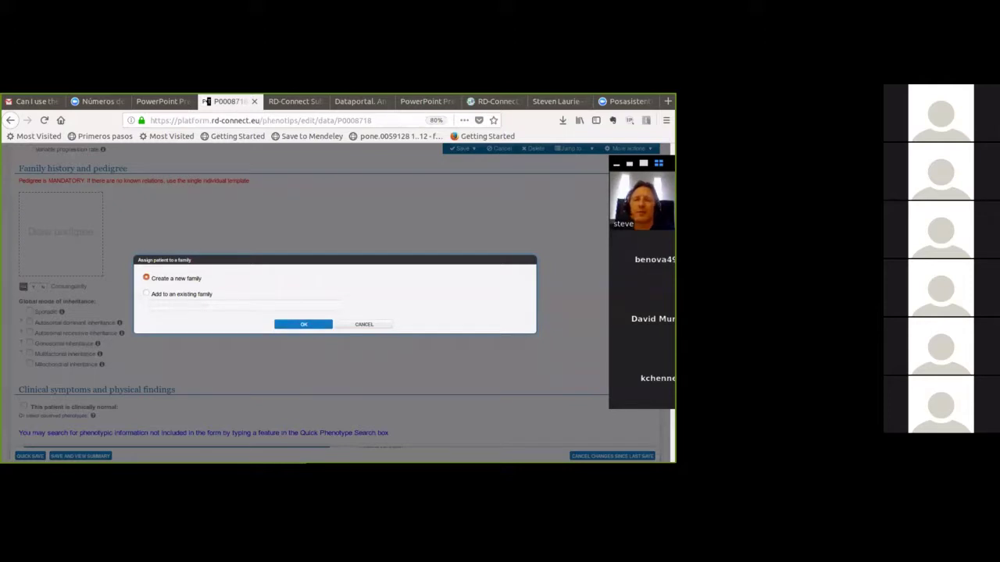
pyautogui.press('Return')
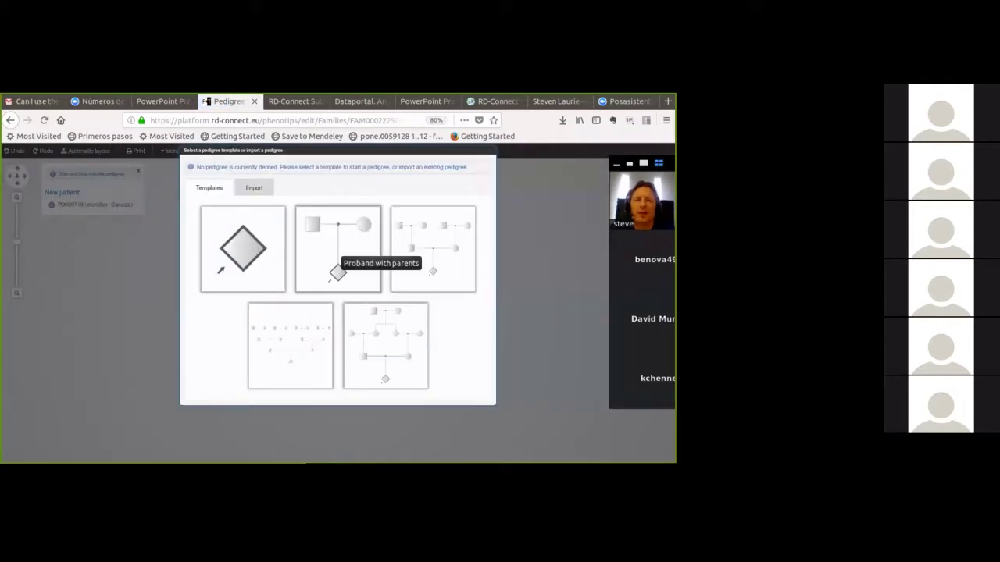
pyautogui.click(338, 265)
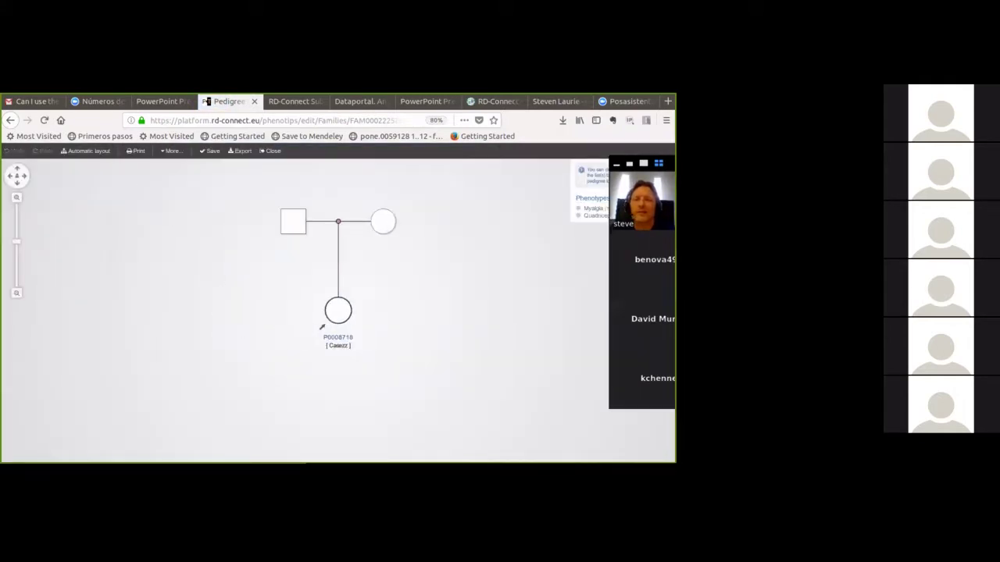
pyautogui.moveTo(321, 327)
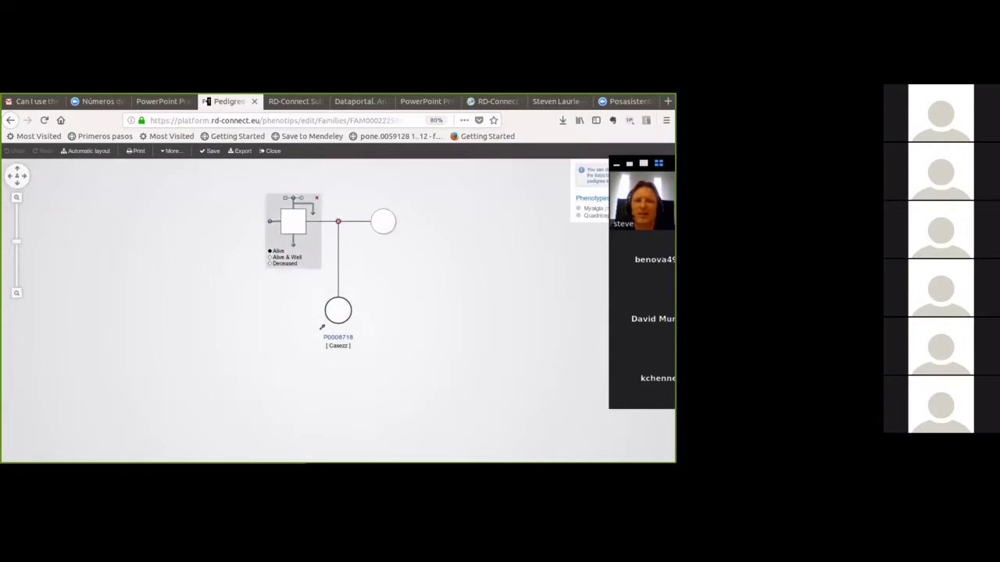
# Give the father in the pedigree the identifier Casezzf and create a new patient record linked to him.
pyautogui.click(292, 221)
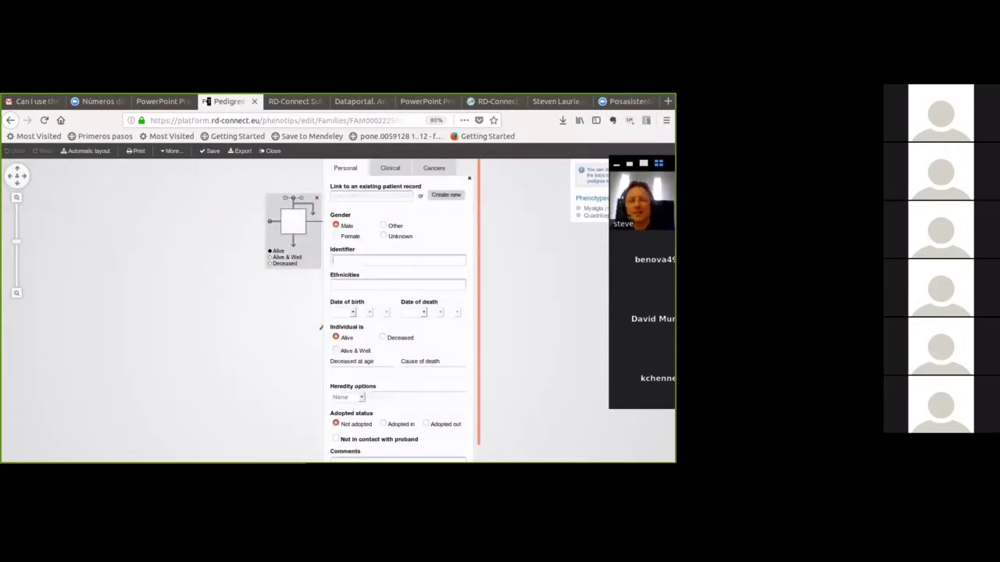
pyautogui.write('Casezzf')
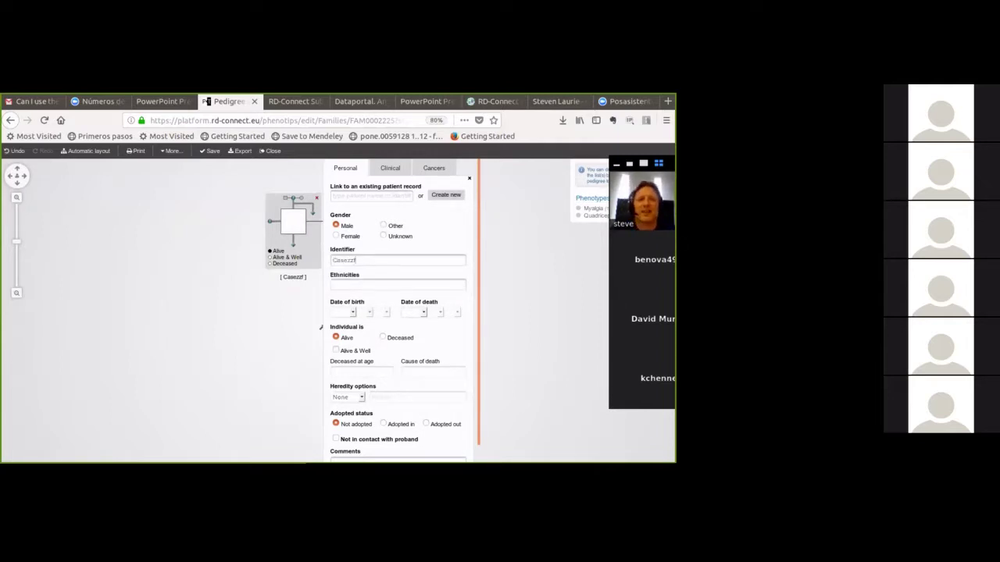
pyautogui.click(446, 194)
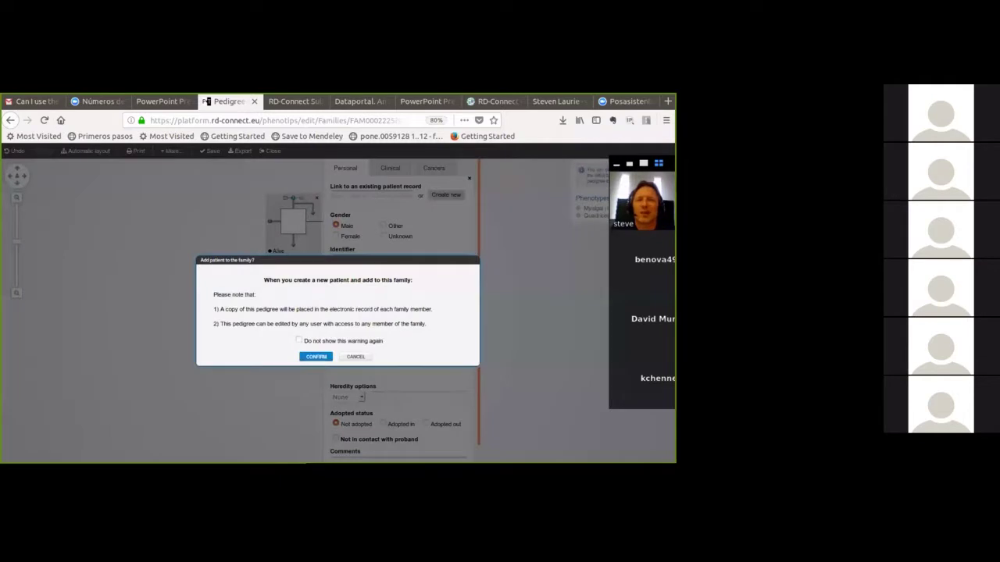
pyautogui.click(315, 356)
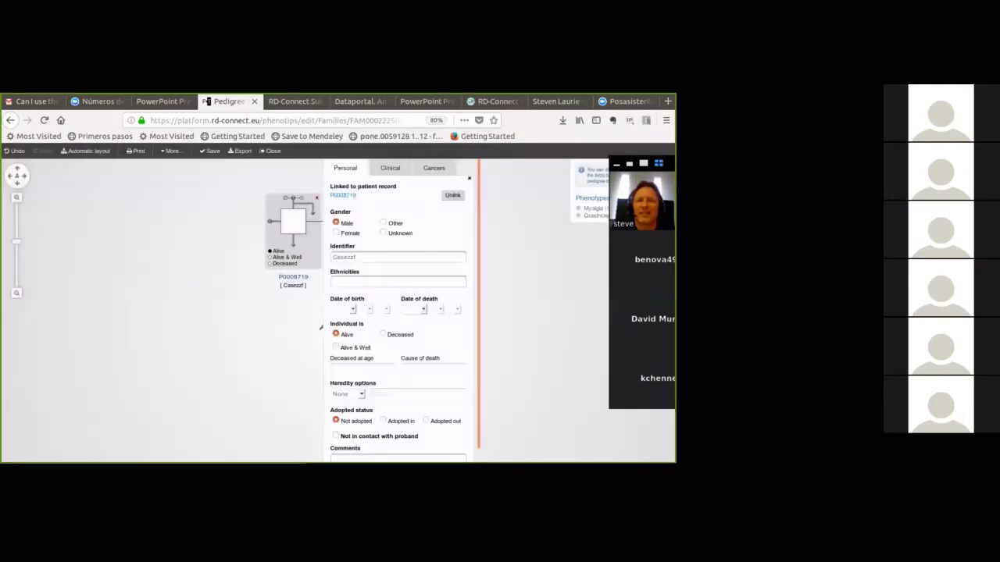
# Create a new linked patient record for the mother, entering casezzm in her record link search, and save the pedigree.
pyautogui.click(320, 327)
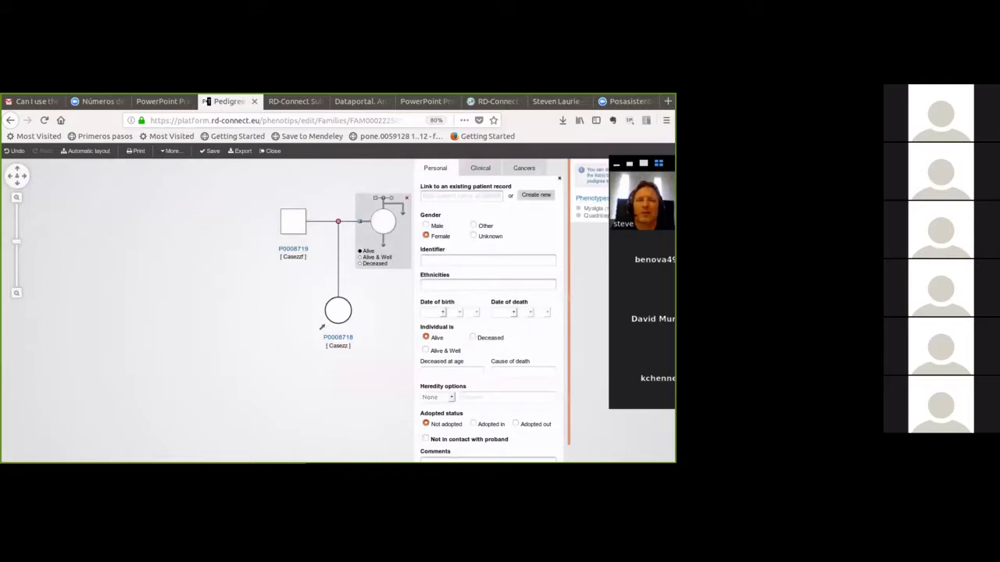
pyautogui.write('case')
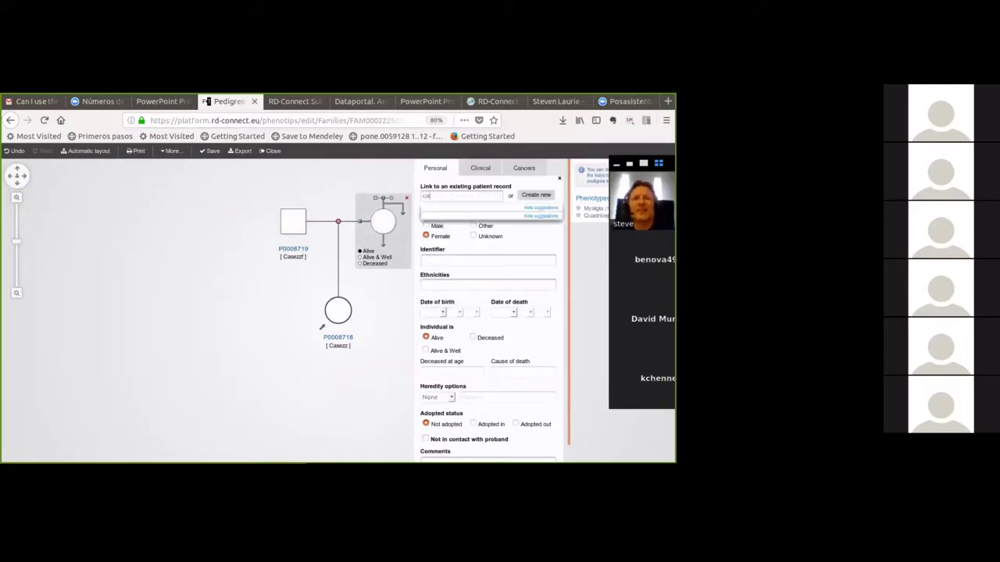
pyautogui.write('zzm')
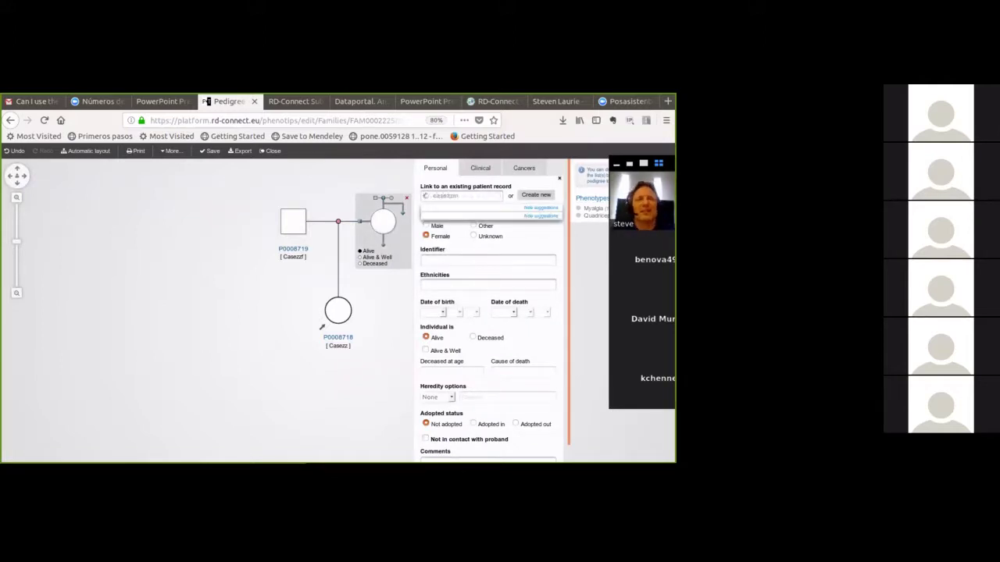
pyautogui.click(536, 194)
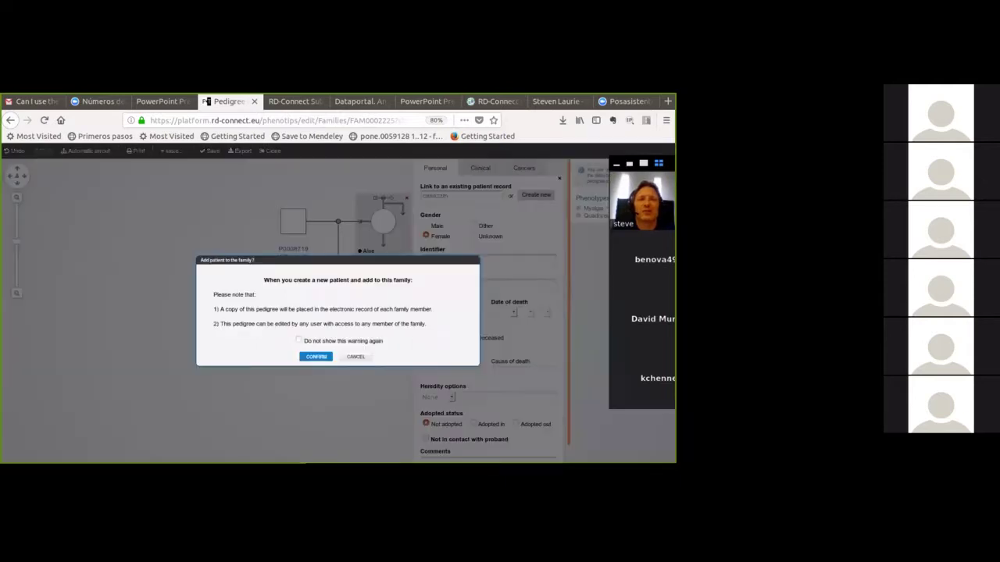
pyautogui.click(316, 356)
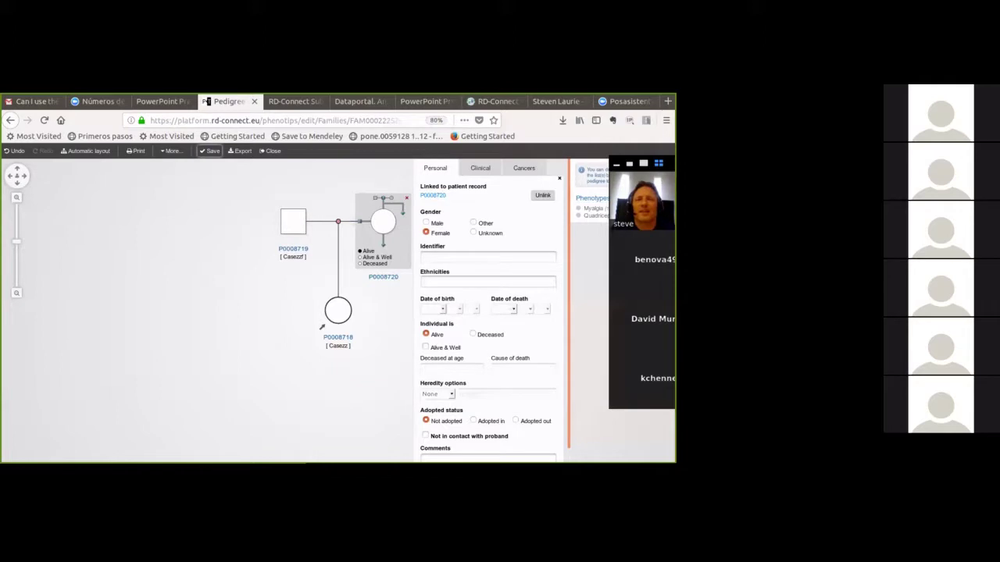
pyautogui.hotkey('ctrl', 's')
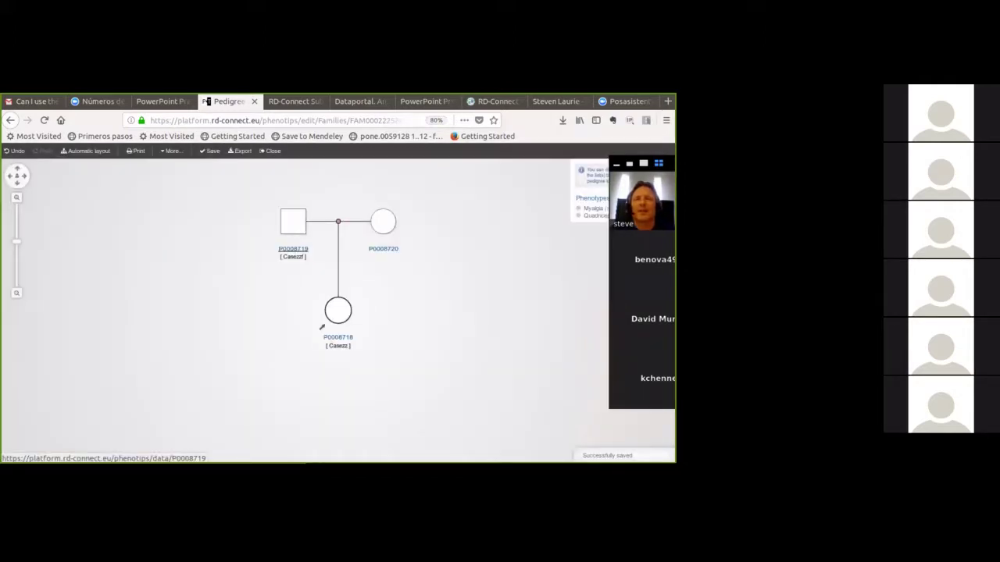
# Open the father's patient record from the pedigree and review its patient information and family pedigree.
pyautogui.click(292, 248)
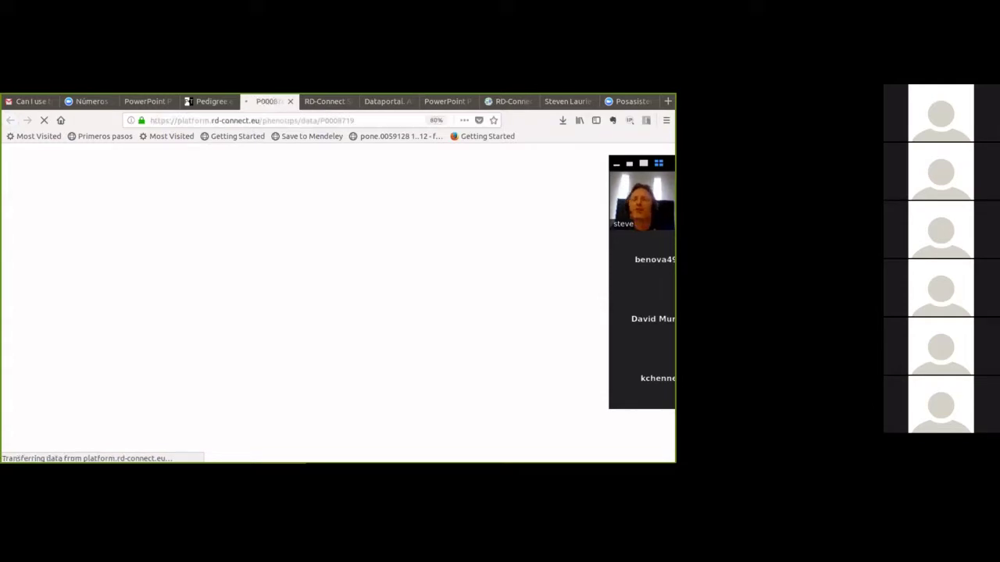
pyautogui.scroll(-3, 313, 313)
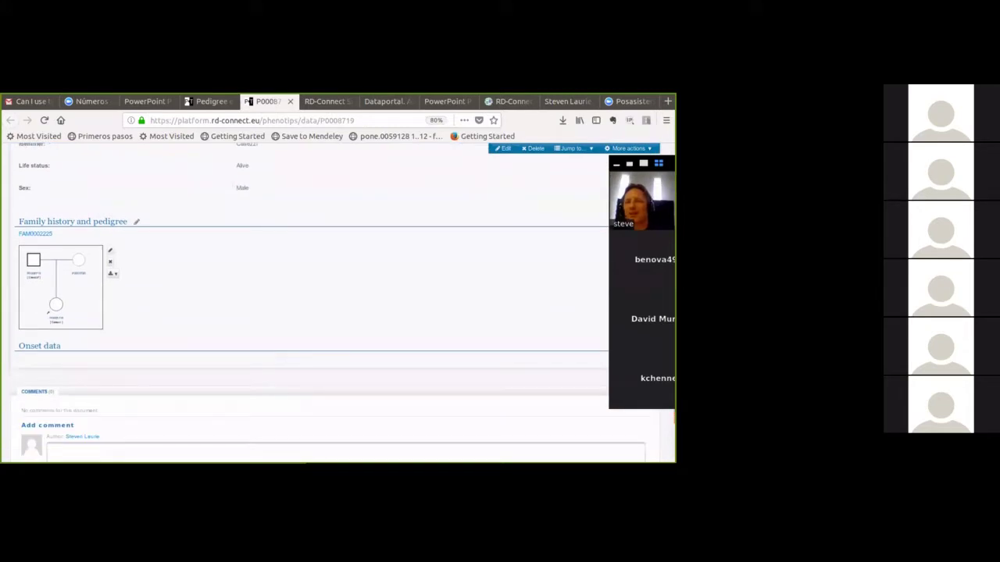
pyautogui.scroll(-2, 312, 313)
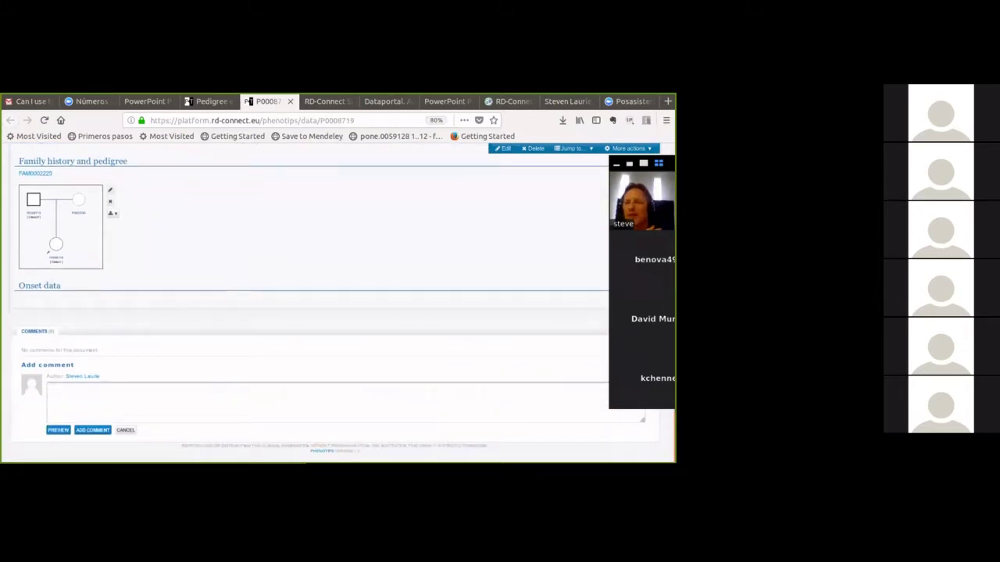
pyautogui.scroll(3, 312, 313)
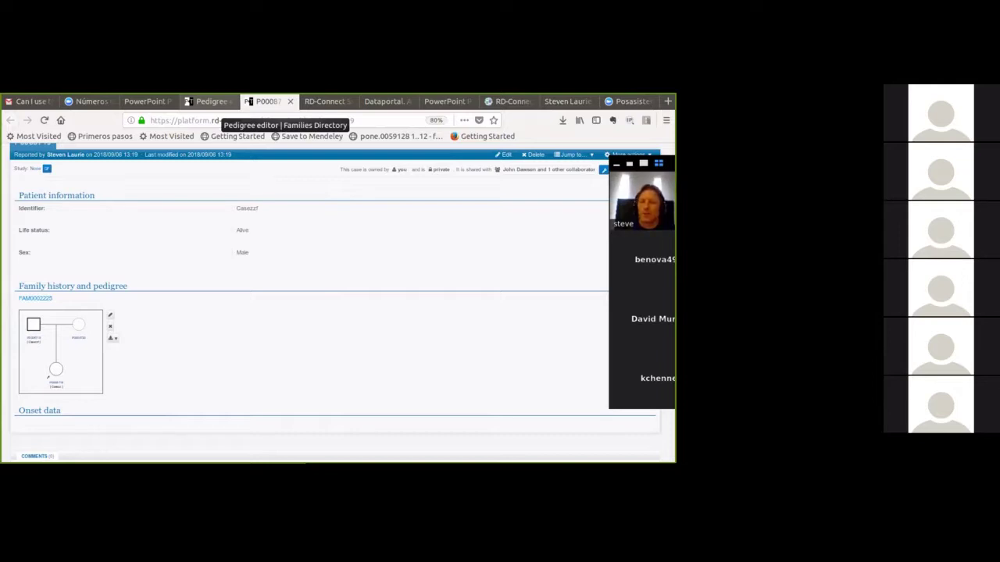
# Go back to the pedigree editor and close it to return to the proband's patient form.
pyautogui.click(211, 101)
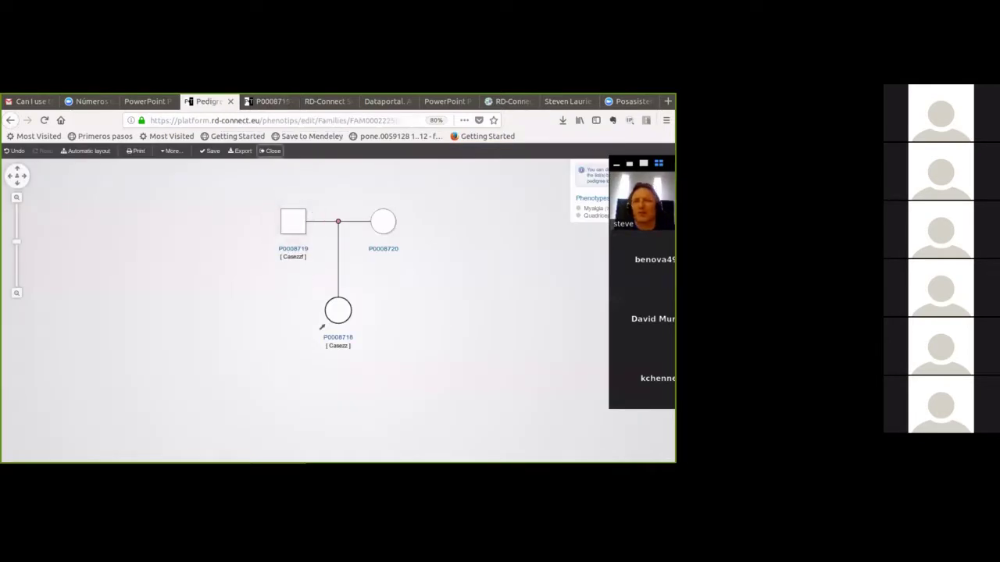
pyautogui.click(270, 151)
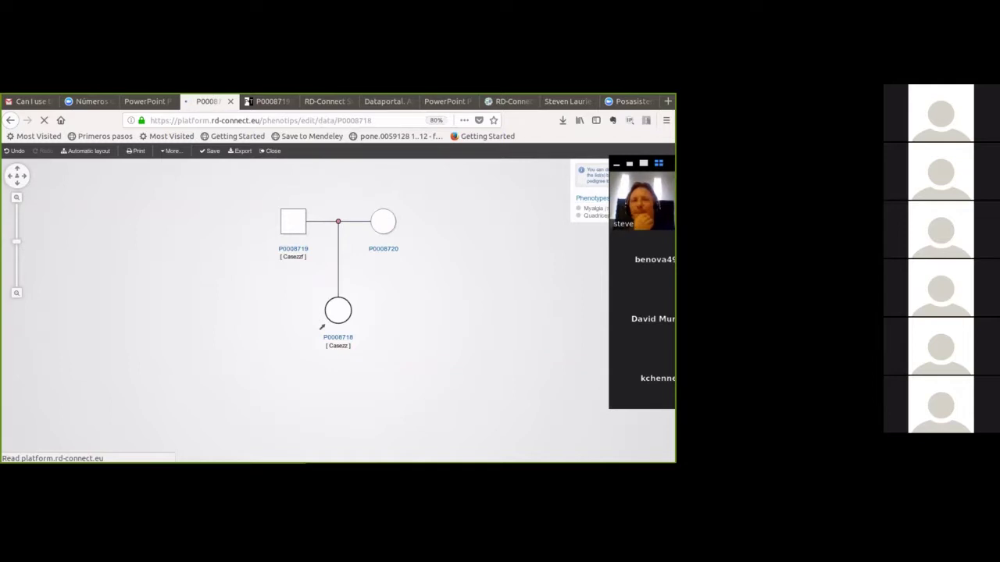
pyautogui.scroll(-15, 321, 327)
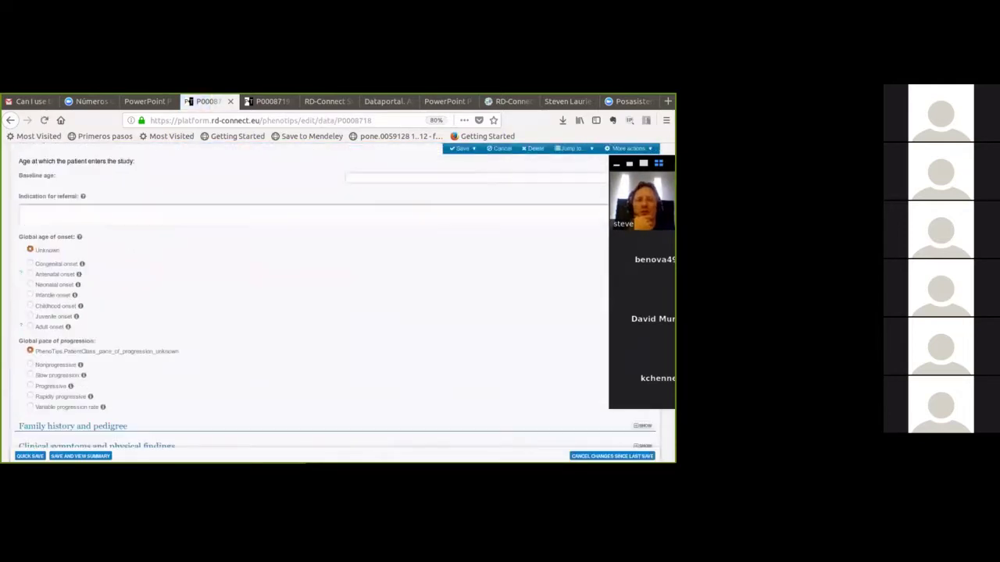
pyautogui.scroll(15, 312, 312)
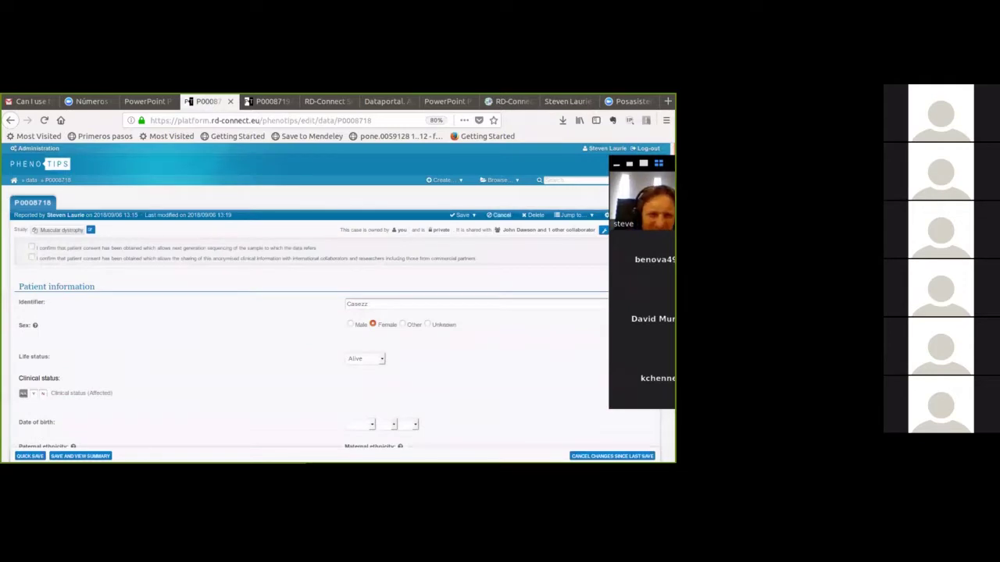
pyautogui.moveTo(462, 215)
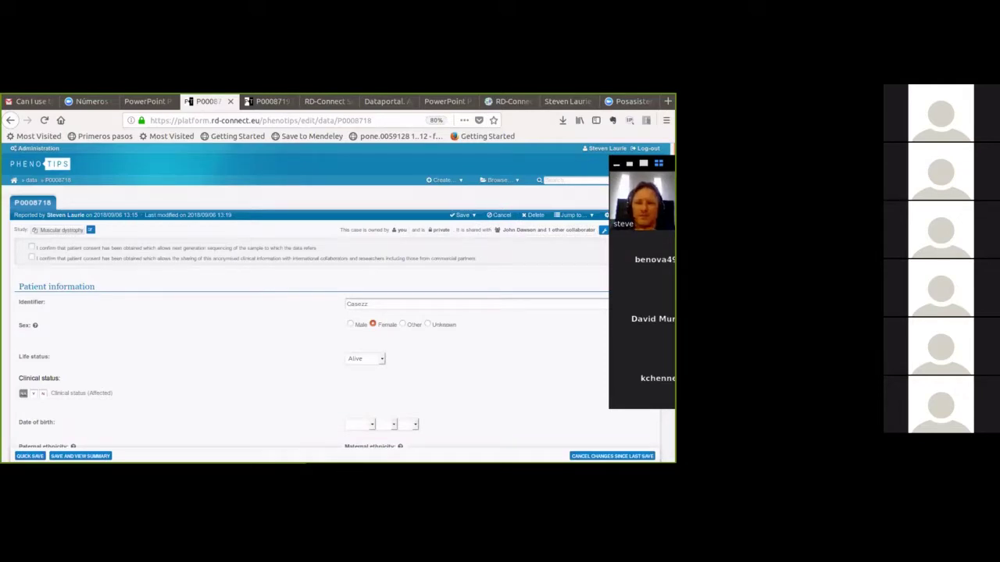
# Review the proband's form, including the selected phenotypes and the Cognitive dysfunction category under Clinical symptoms and physical findings.
pyautogui.scroll(-5, 312, 297)
pyautogui.scroll(-3, 312, 297)
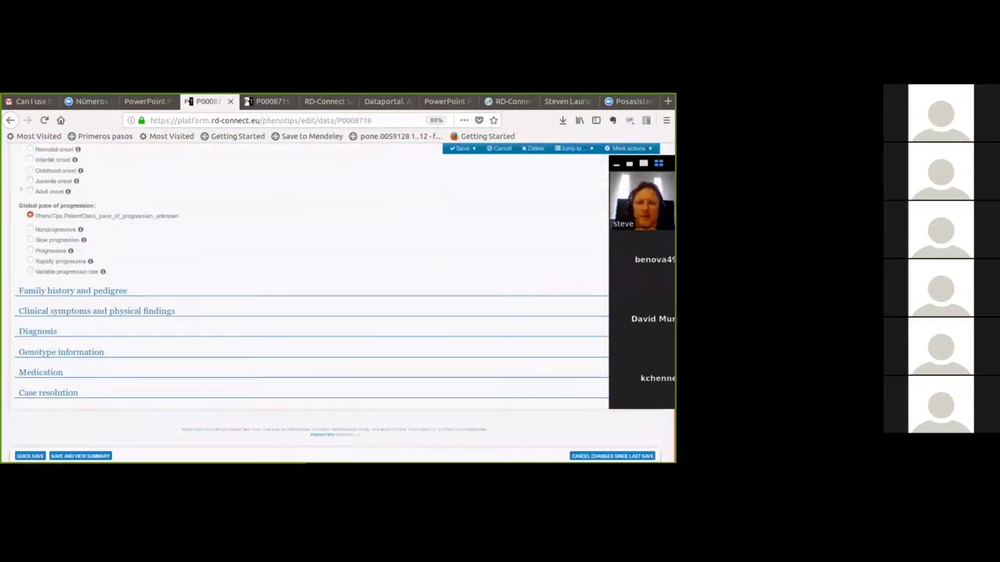
pyautogui.scroll(5, 312, 297)
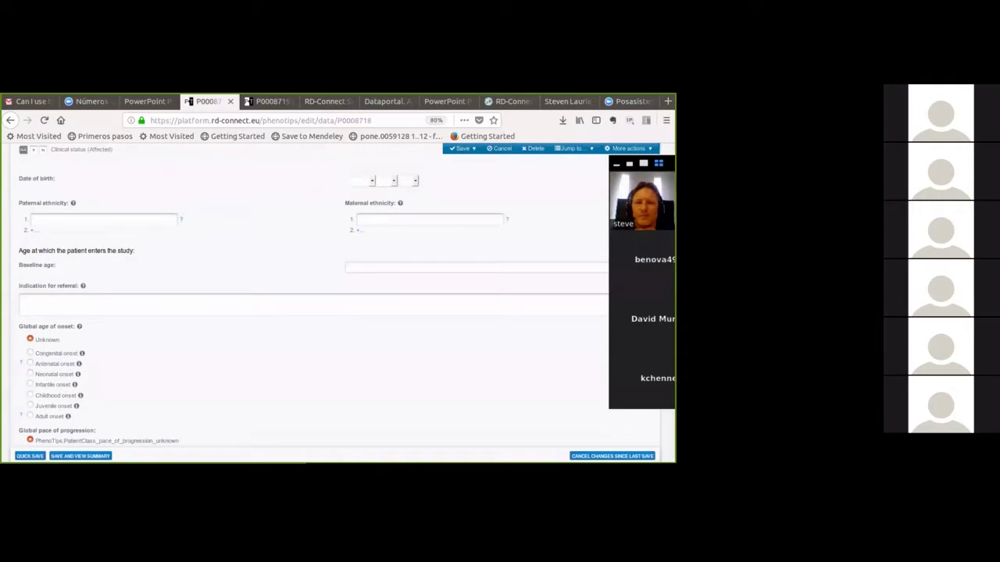
pyautogui.scroll(-3, 313, 297)
pyautogui.scroll(-3, 312, 297)
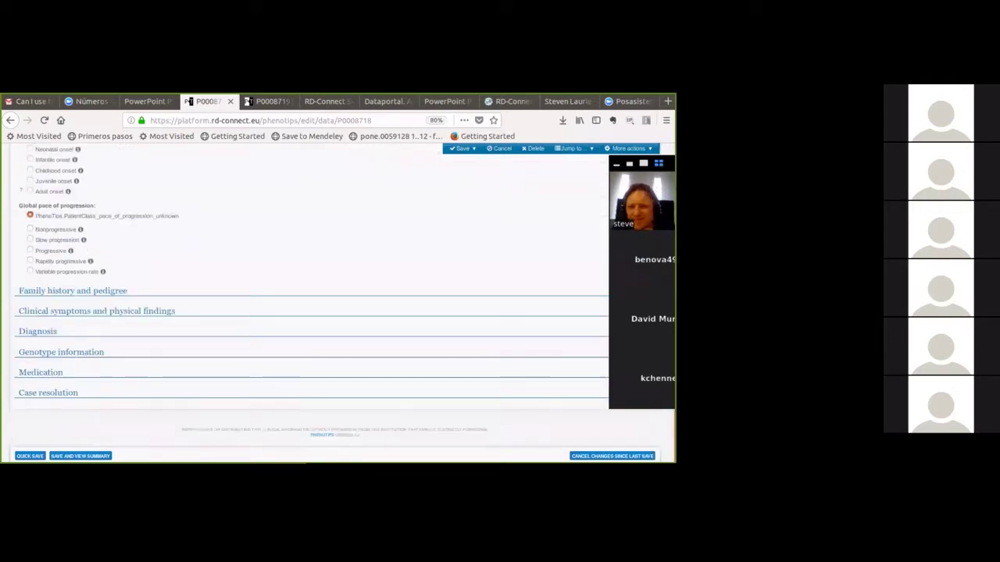
pyautogui.click(97, 310)
pyautogui.scroll(-2, 312, 297)
pyautogui.scroll(-2, 313, 297)
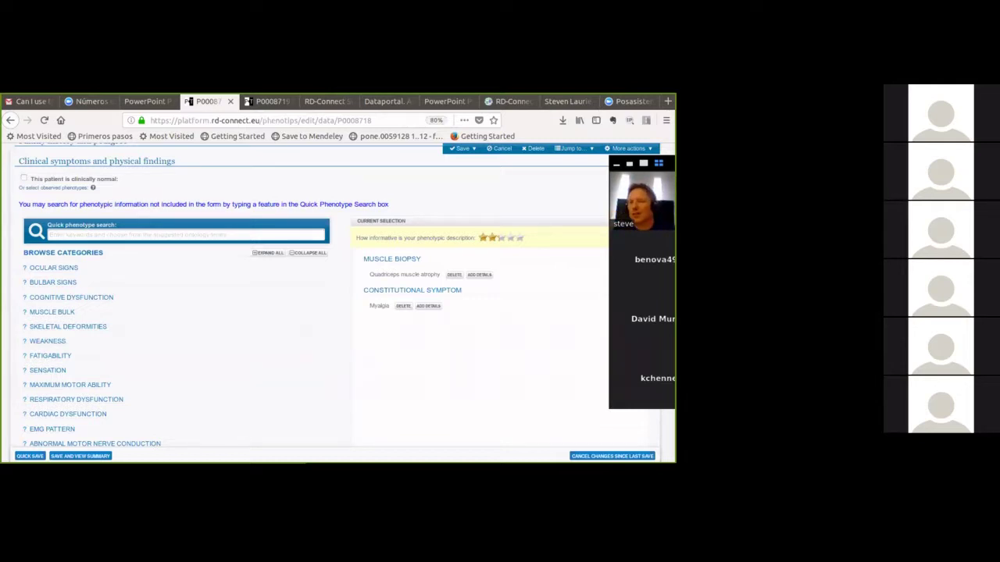
pyautogui.click(71, 296)
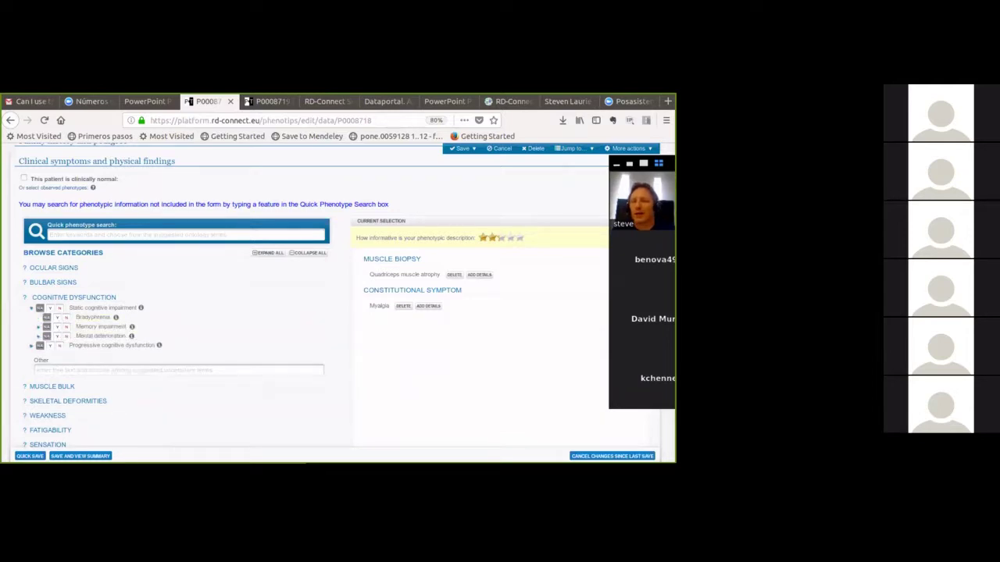
pyautogui.click(71, 297)
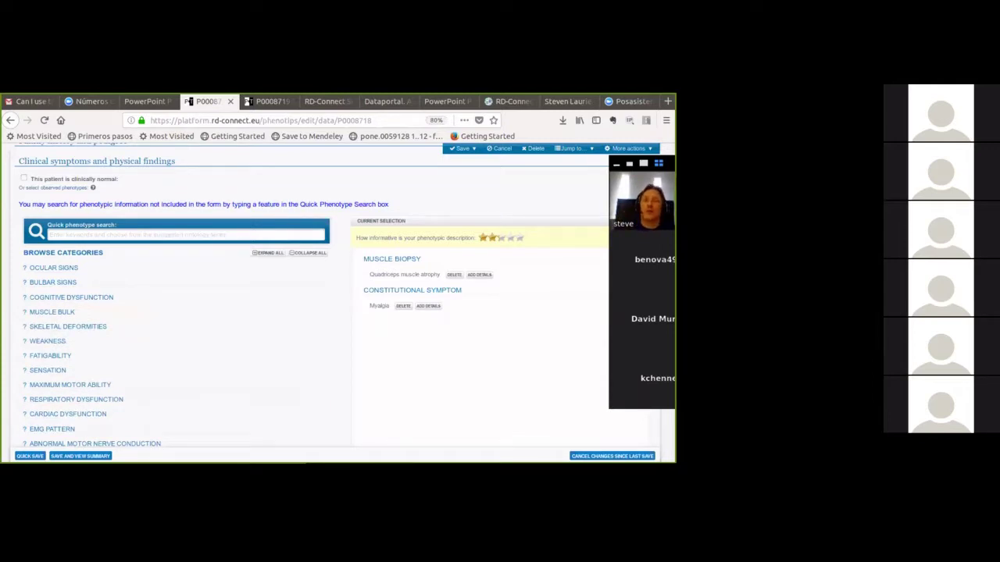
pyautogui.scroll(2, 313, 297)
pyautogui.scroll(10, 312, 296)
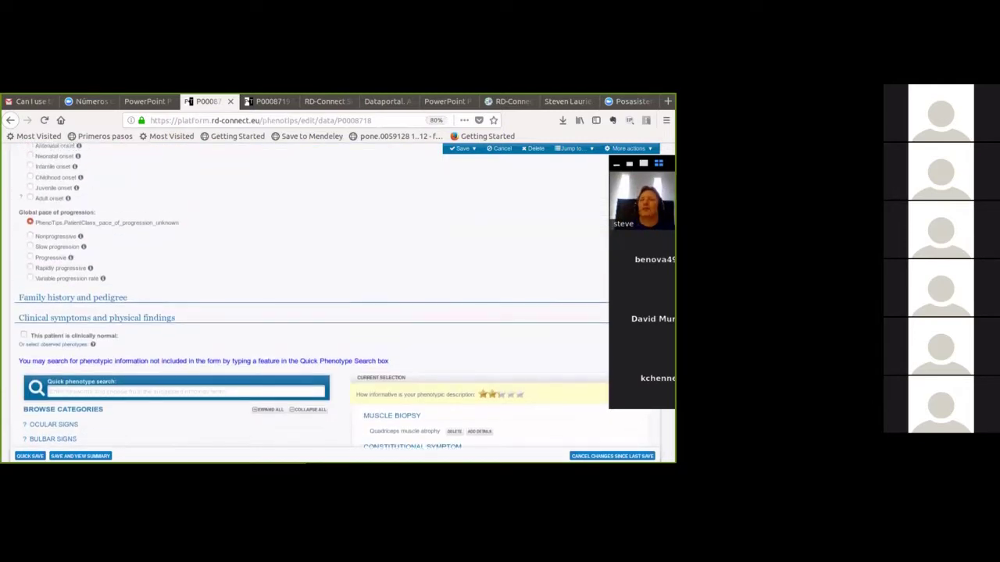
pyautogui.scroll(1, 312, 297)
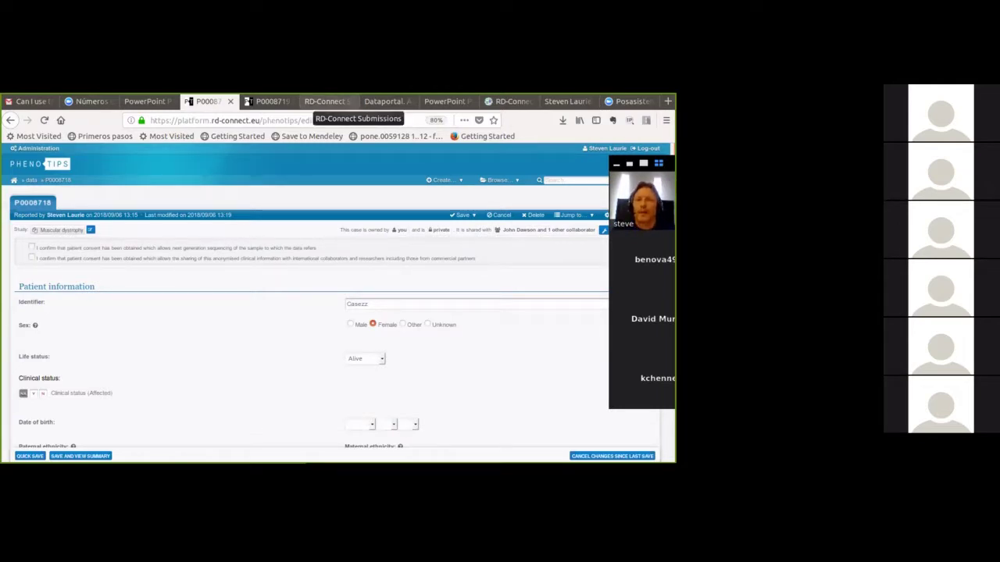
# Switch to the RD-Connect submission platform, rechecking the proband's PhenoTips record, and open the participant set submission form.
pyautogui.click(326, 101)
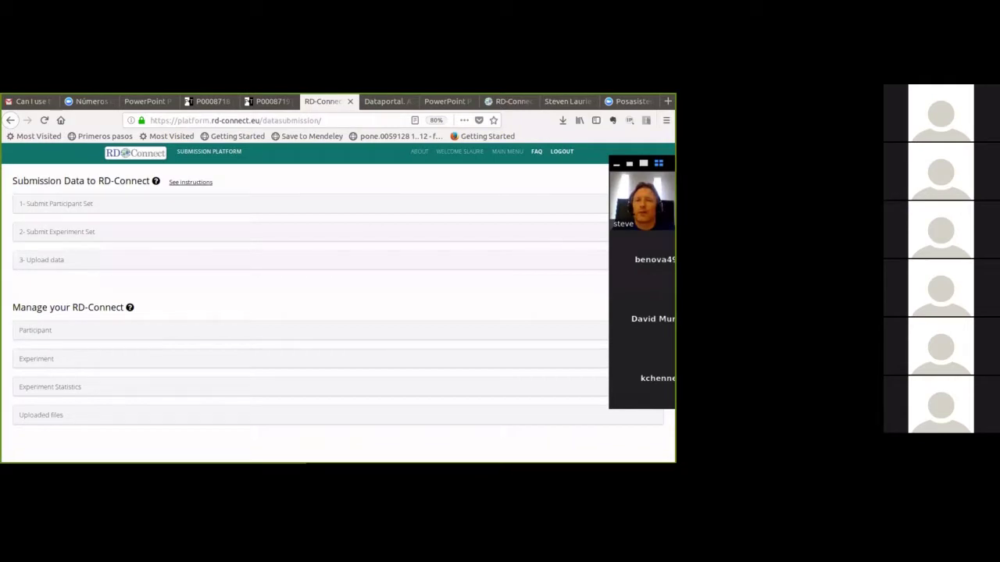
pyautogui.click(210, 102)
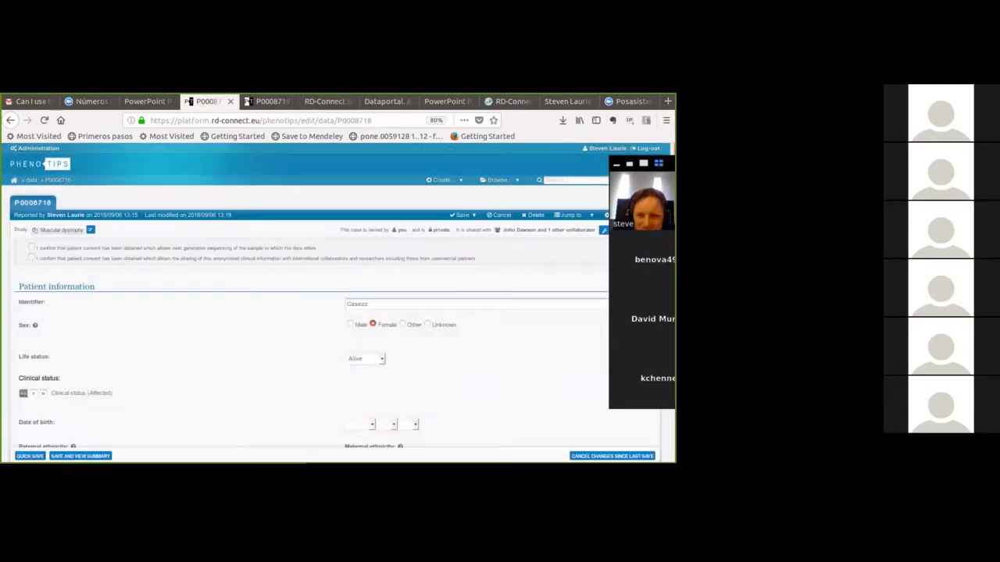
pyautogui.click(326, 102)
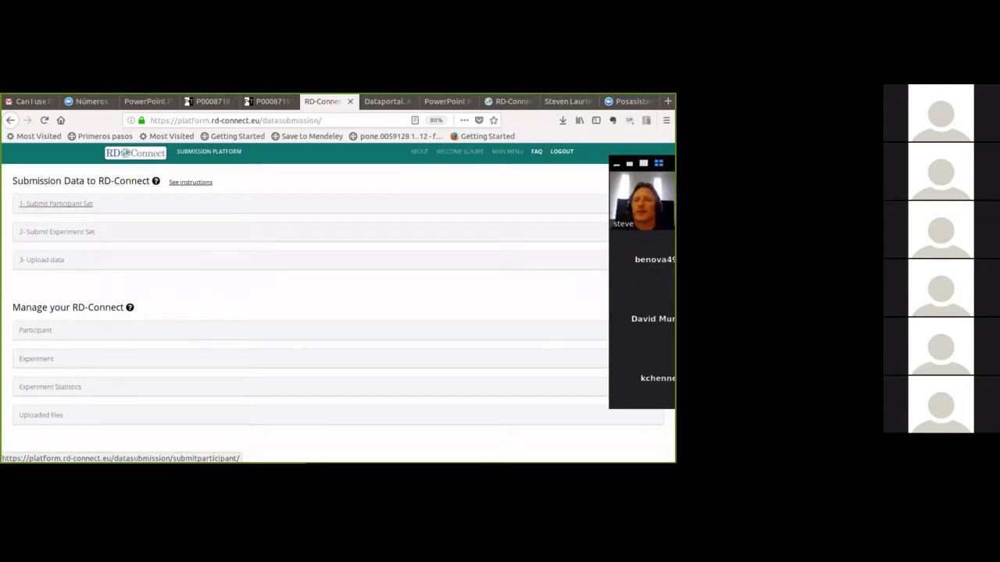
pyautogui.click(56, 203)
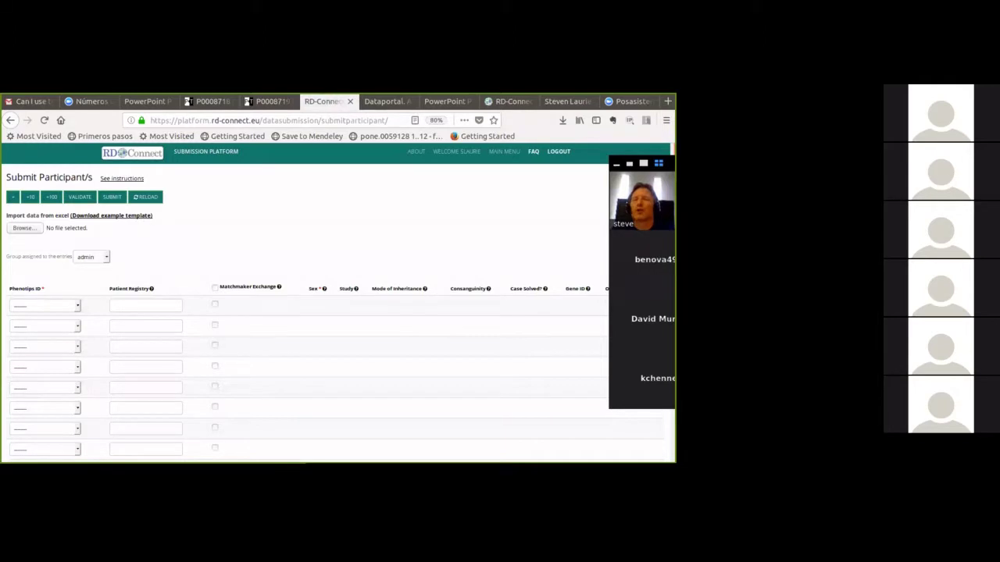
# Select the proband's PhenoTips ID for the first participant entry in the submission table.
pyautogui.click(43, 306)
pyautogui.click(42, 306)
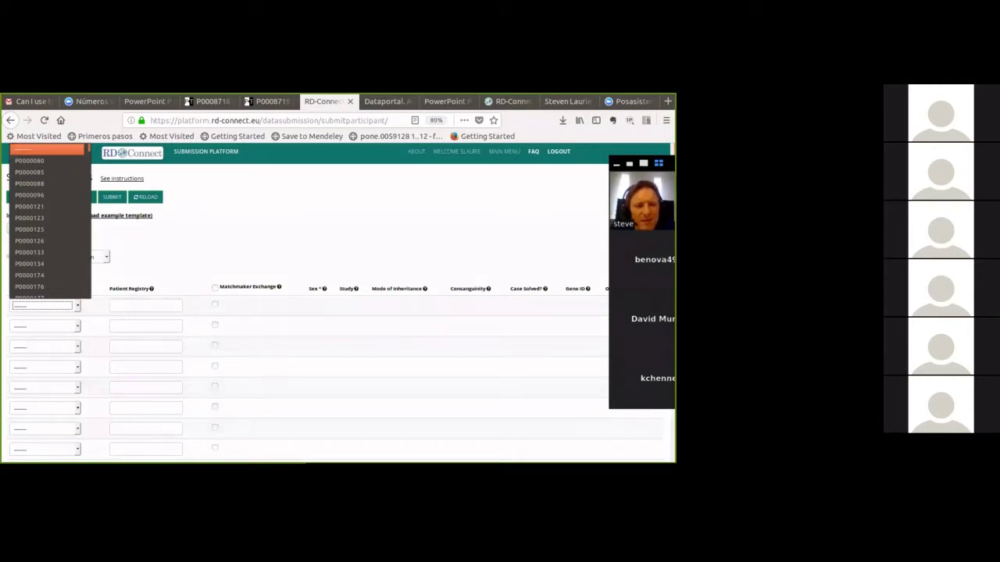
pyautogui.press('End')
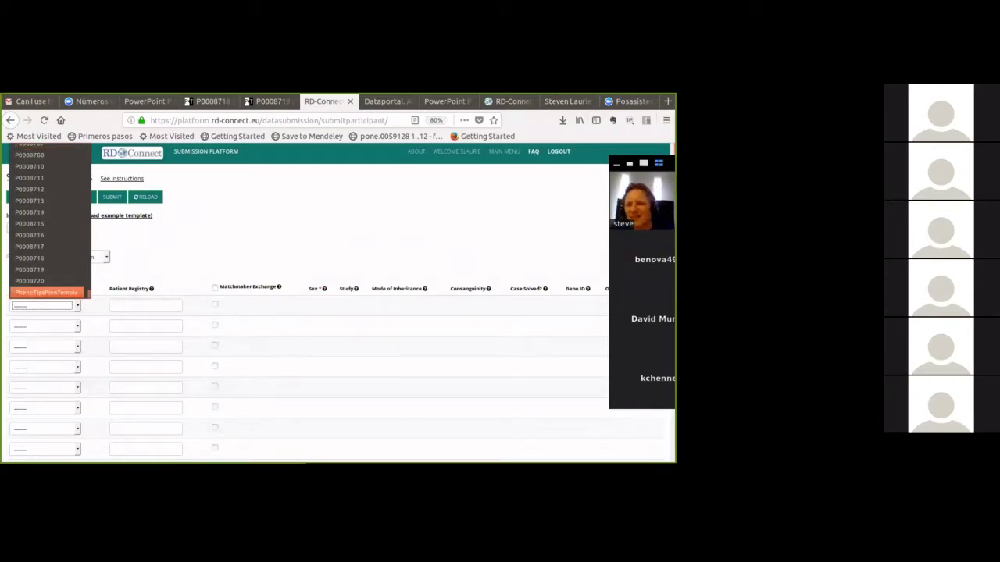
pyautogui.press('Up')
pyautogui.press('Up')
pyautogui.press('Up')
pyautogui.press('Return')
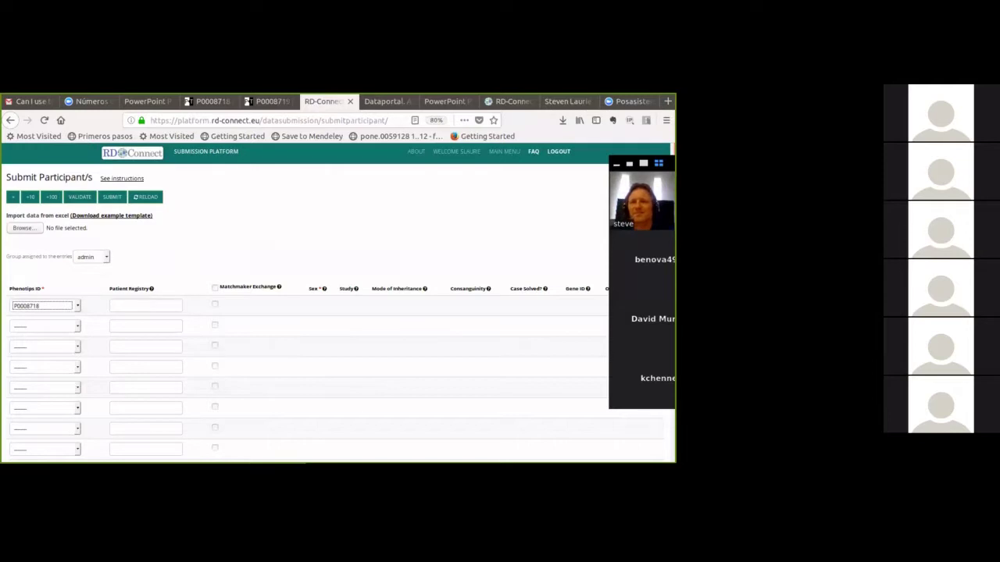
pyautogui.scroll(-1, 334, 313)
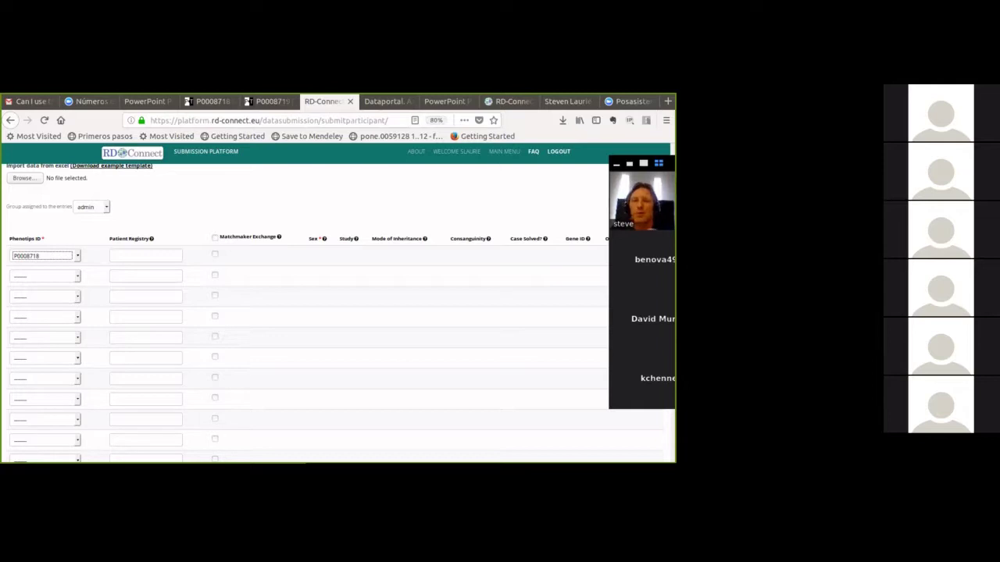
# Grant Matchmaker Exchange consent for the first participant and submit the participant entry.
pyautogui.scroll(2, 334, 312)
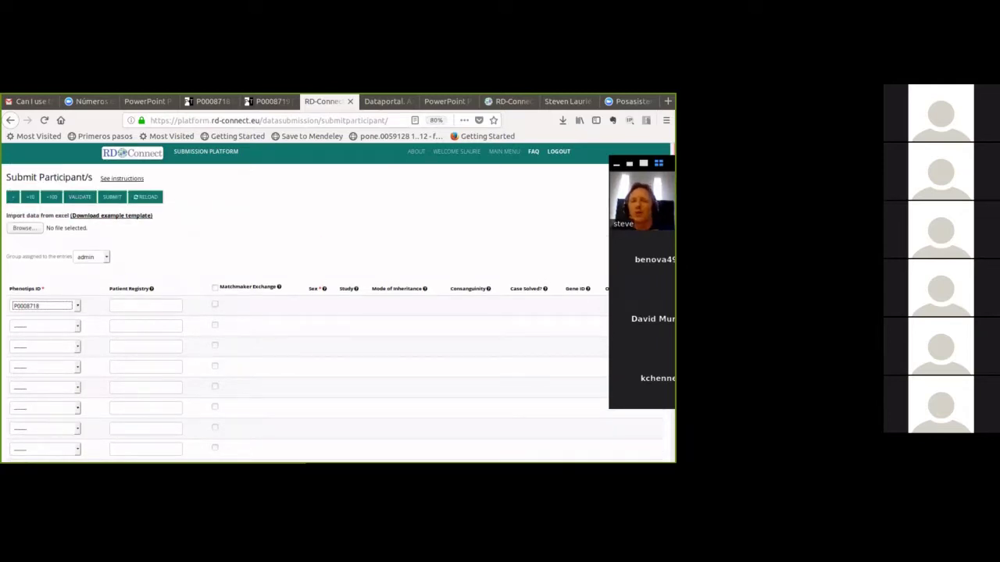
pyautogui.click(215, 304)
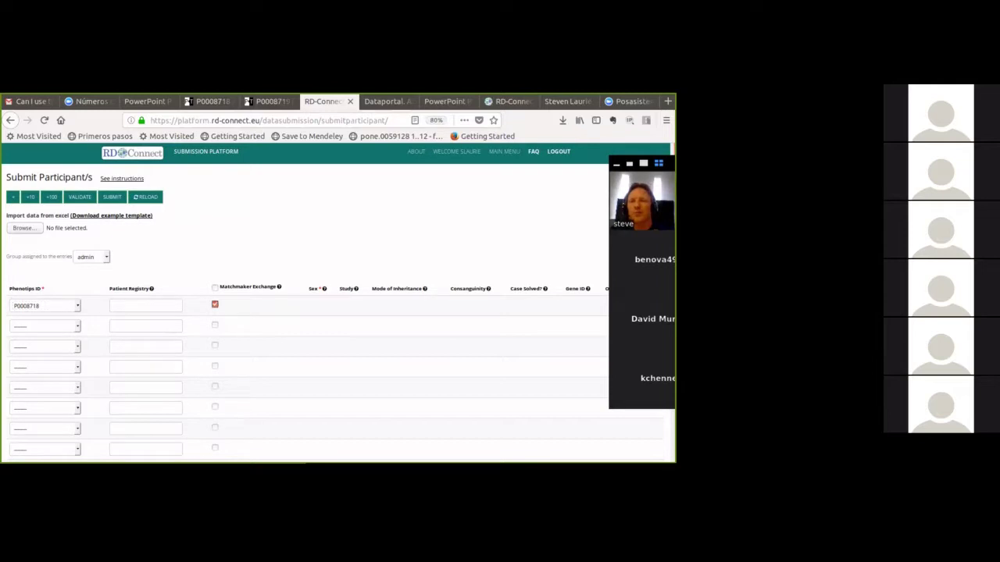
pyautogui.click(112, 196)
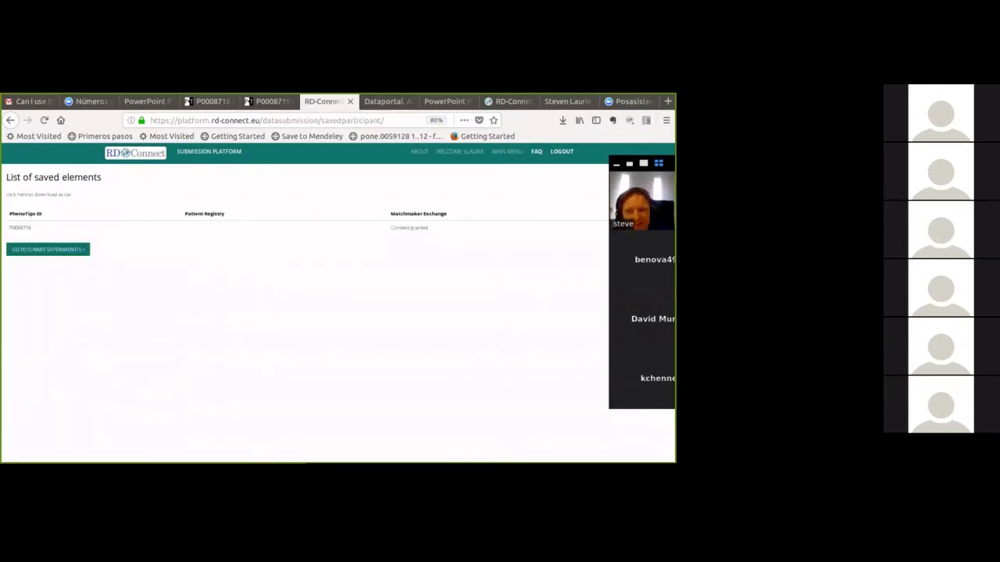
# Continue to the experiment submission form and set the first experiment's local ID to Case3C.
pyautogui.click(48, 250)
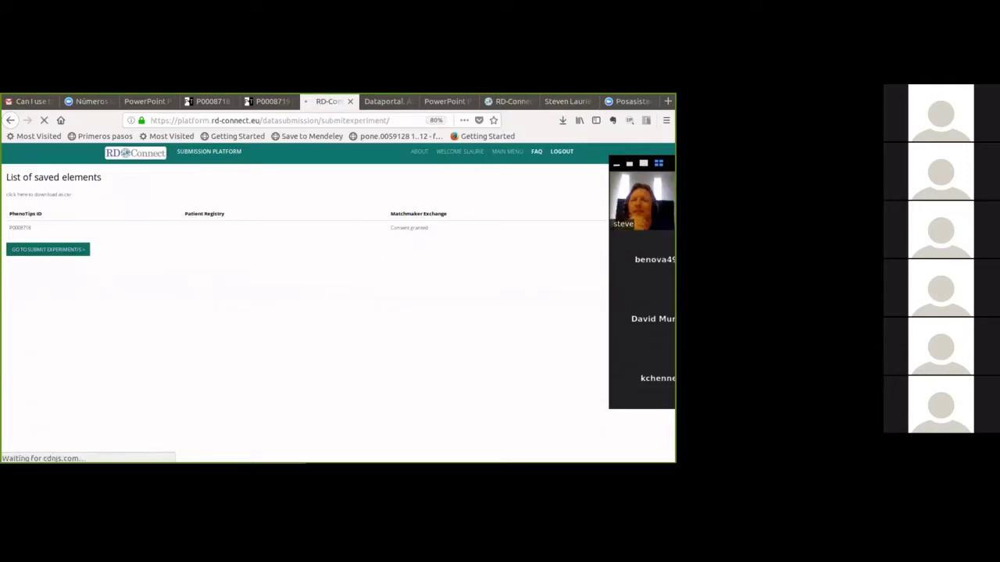
pyautogui.scroll(-1, 336, 312)
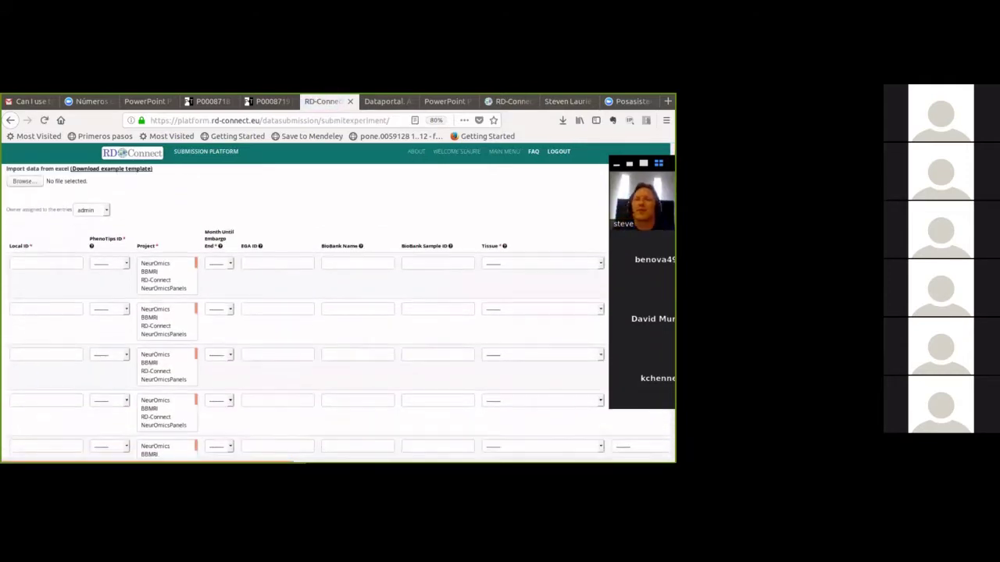
pyautogui.click(45, 260)
pyautogui.write('ca')
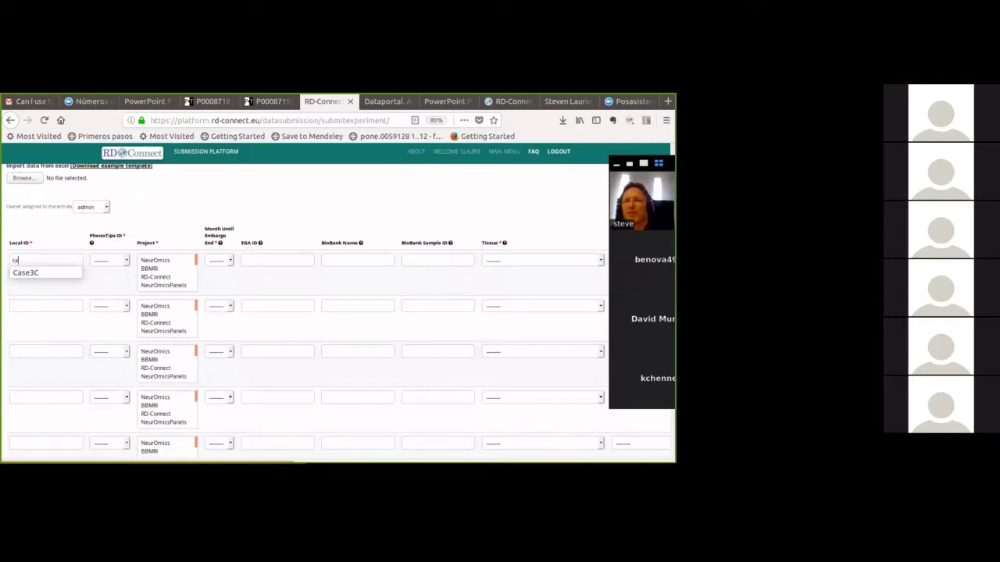
pyautogui.write('se3')
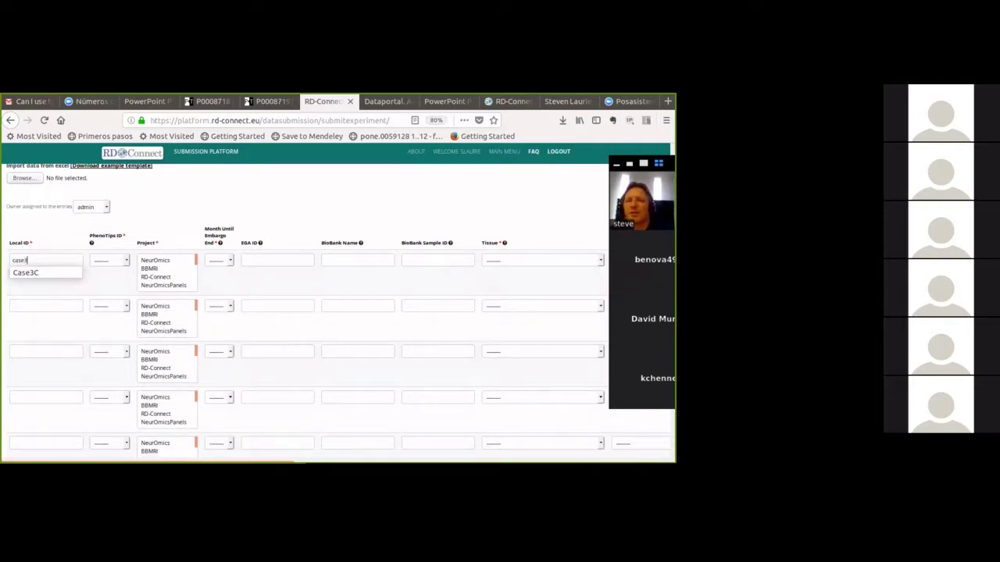
pyautogui.press('Down')
pyautogui.press('Return')
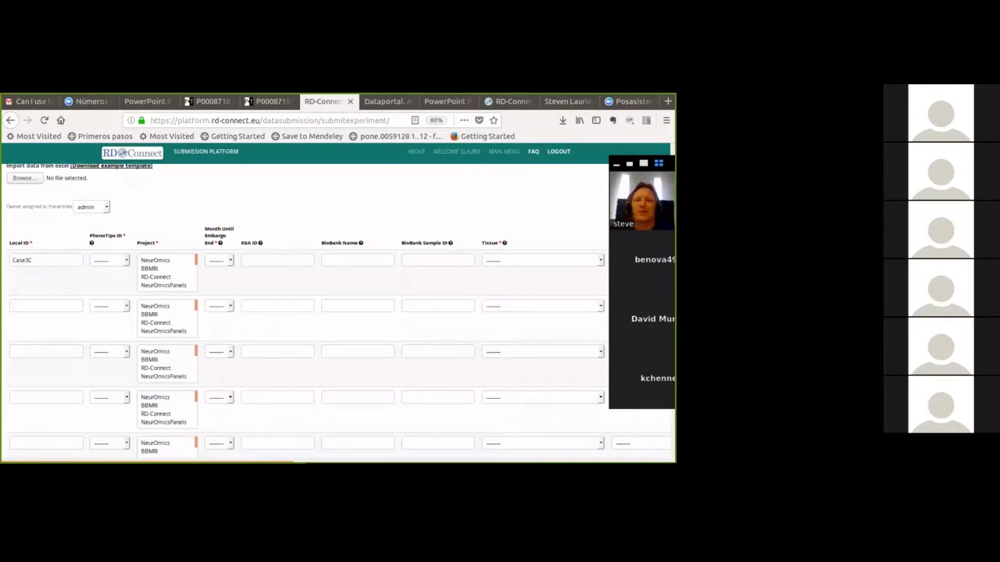
# Assign the Case3C experiment to the Solve-RD project with 0 months until embargo end.
pyautogui.click(109, 260)
pyautogui.click(109, 260)
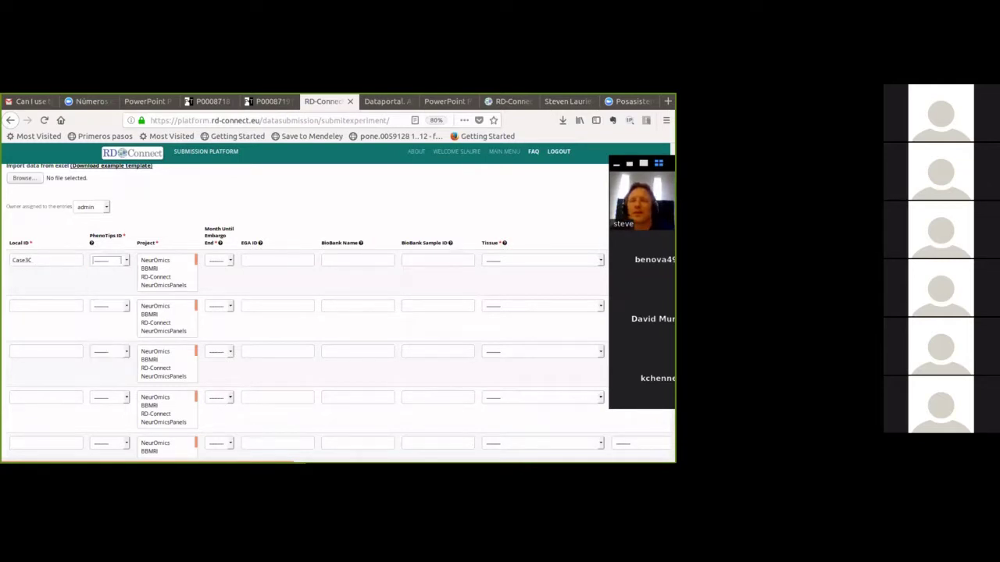
pyautogui.press('Tab')
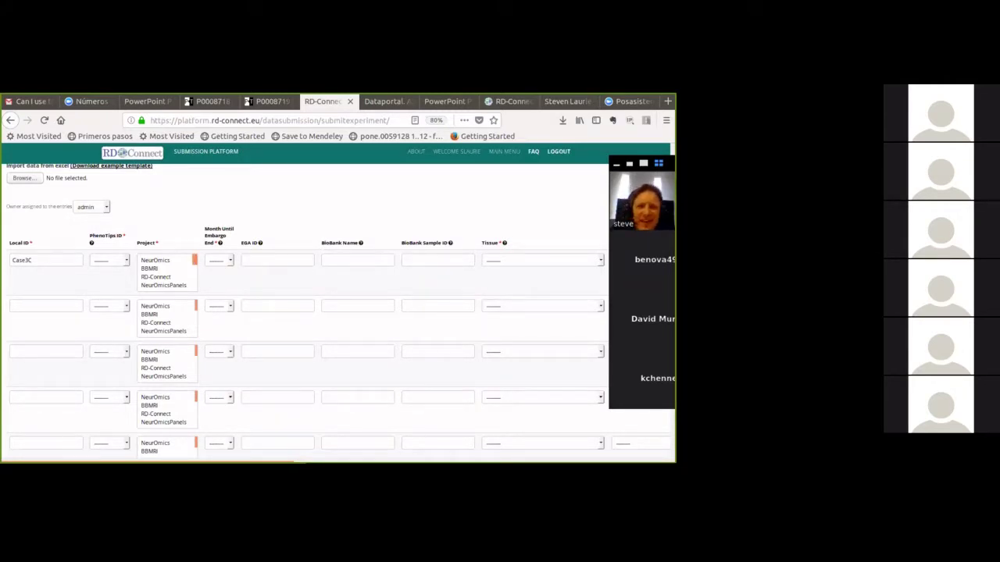
pyautogui.scroll(-3, 164, 274)
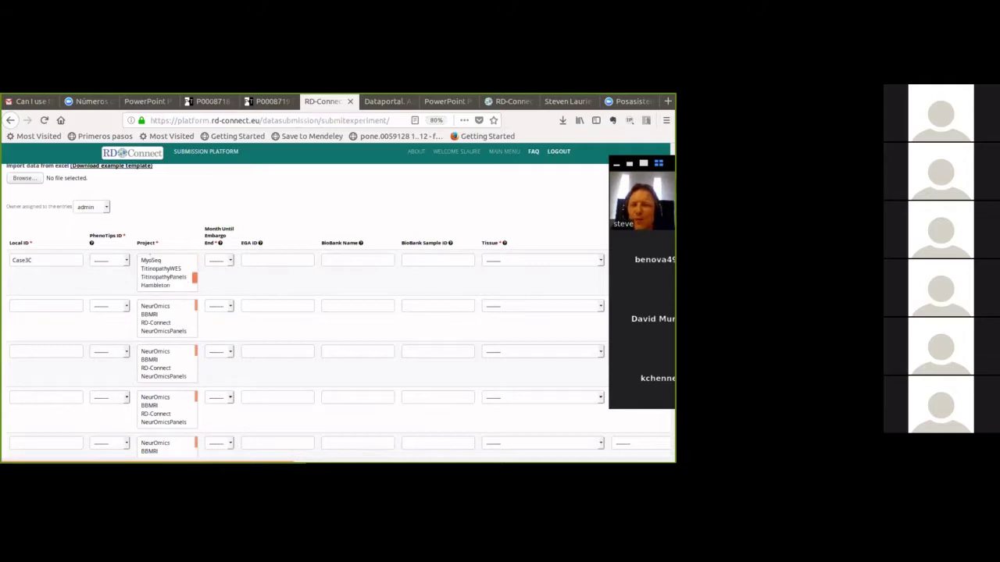
pyautogui.click(153, 288)
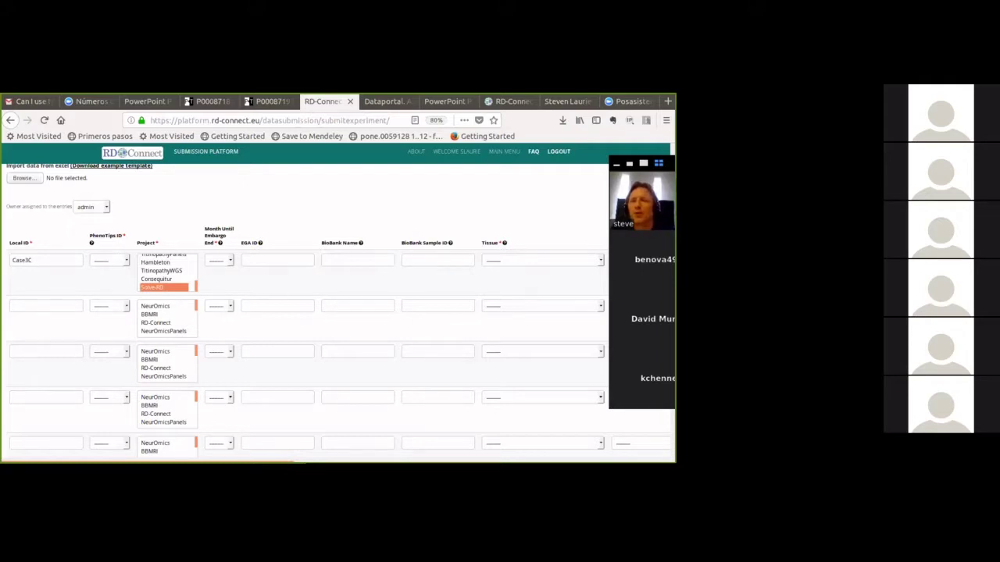
pyautogui.click(219, 260)
pyautogui.click(222, 284)
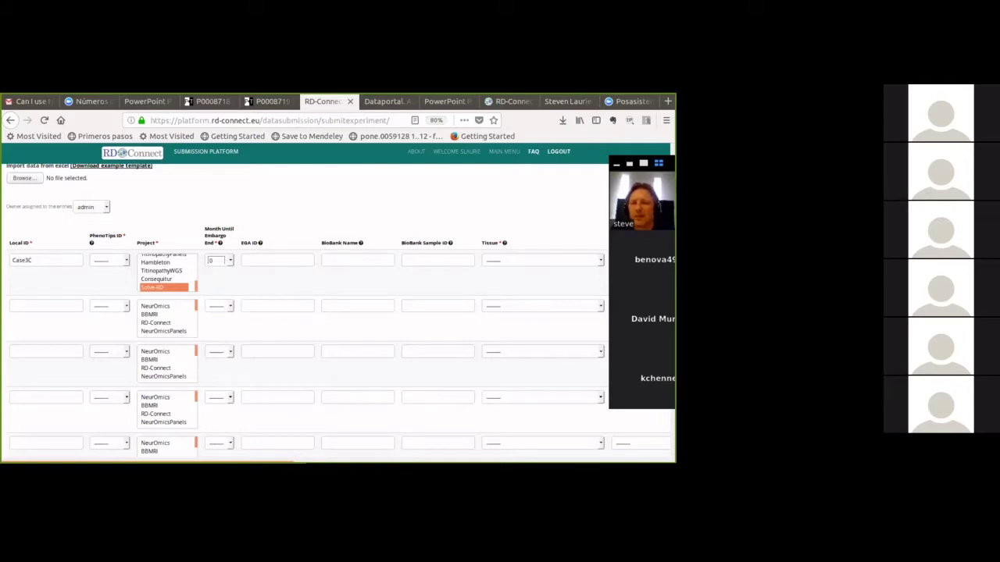
# Set the Case3C experiment's tissue to Whole Blood and its library strategy to Whole Exome Sequencing.
pyautogui.hscroll(5, 309, 312)
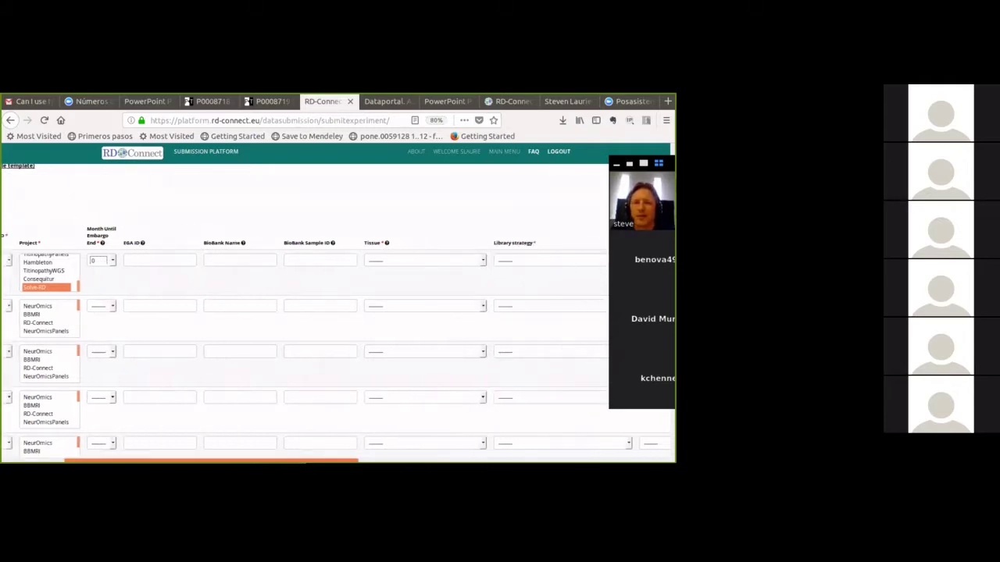
pyautogui.hscroll(3, 308, 312)
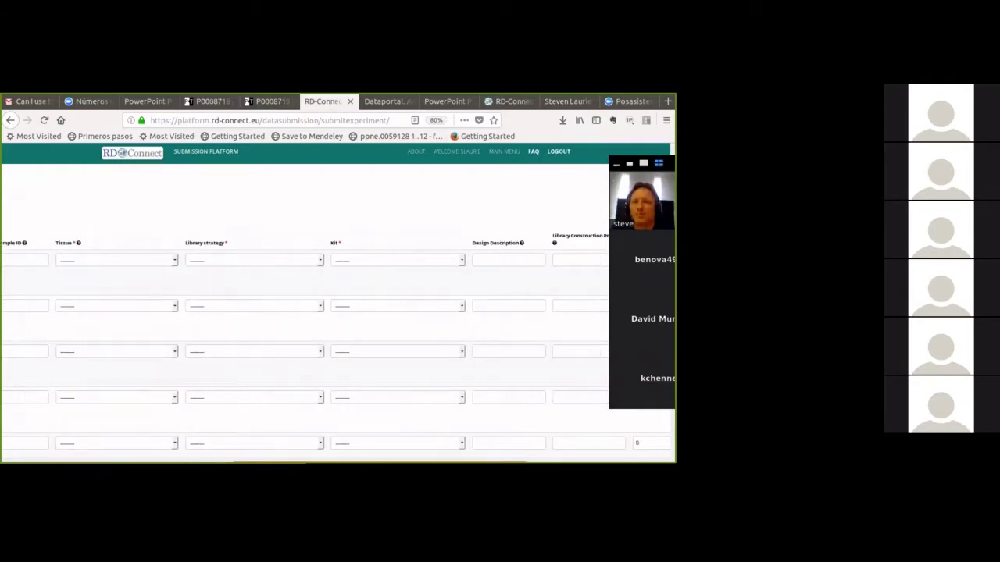
pyautogui.click(115, 260)
pyautogui.click(86, 280)
pyautogui.click(253, 260)
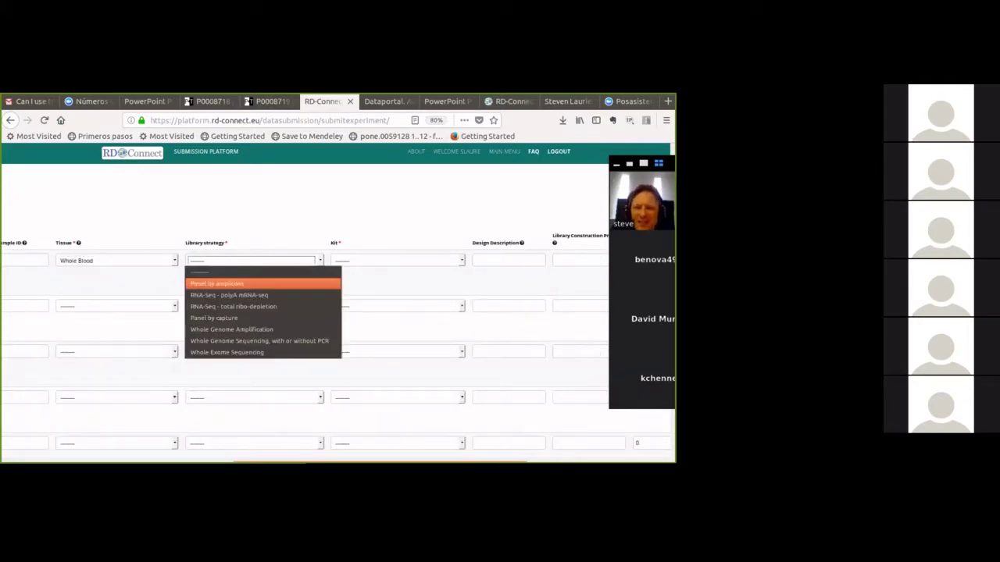
pyautogui.press('Down')
pyautogui.press('Down')
pyautogui.press('Down')
pyautogui.press('Down')
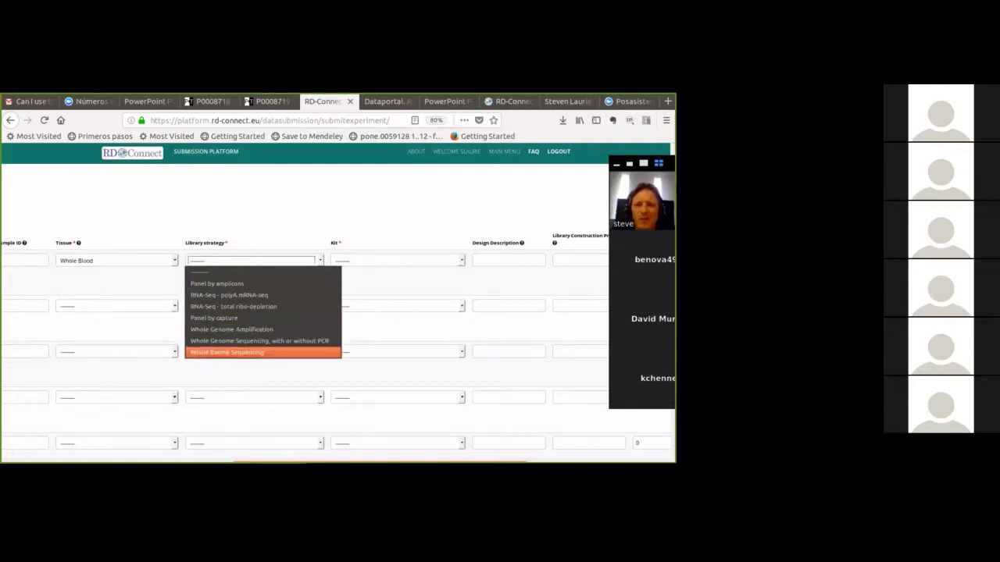
pyautogui.press('Return')
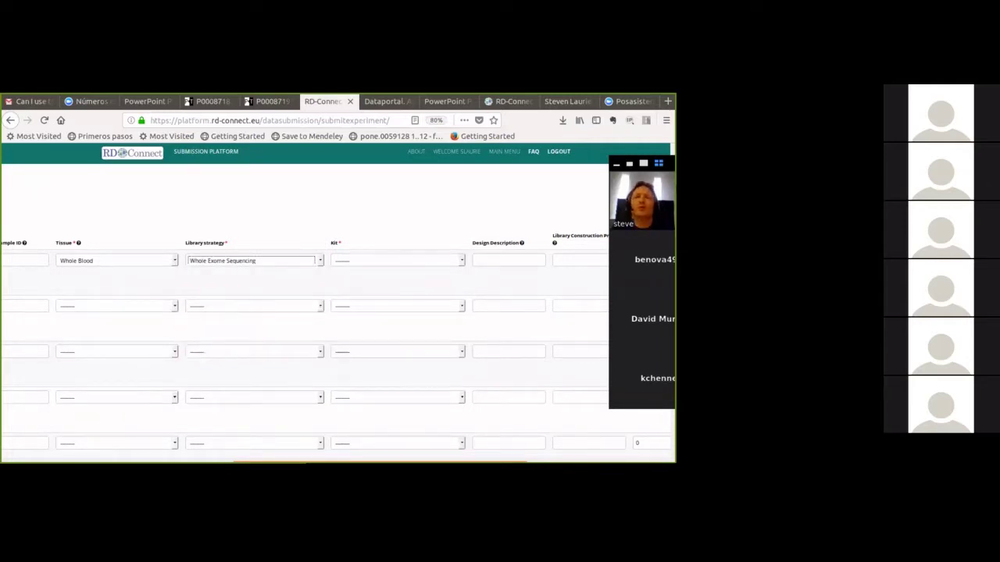
# Choose Agilent_SureSelect_v5_50Mb as the kit for the Case3C experiment.
pyautogui.click(398, 260)
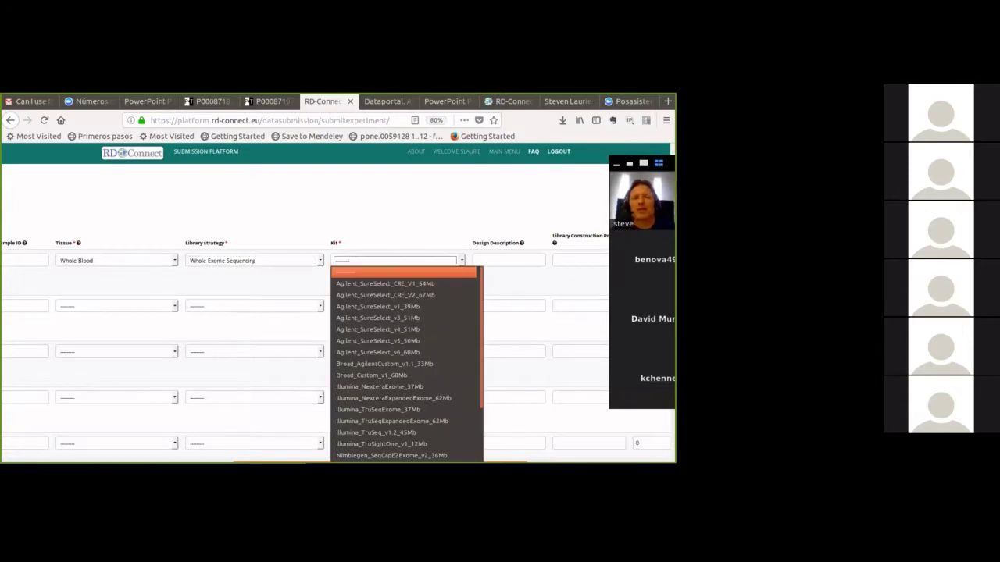
pyautogui.press('Down')
pyautogui.press('Down')
pyautogui.press('Down')
pyautogui.press('Down')
pyautogui.press('Down')
pyautogui.press('Down')
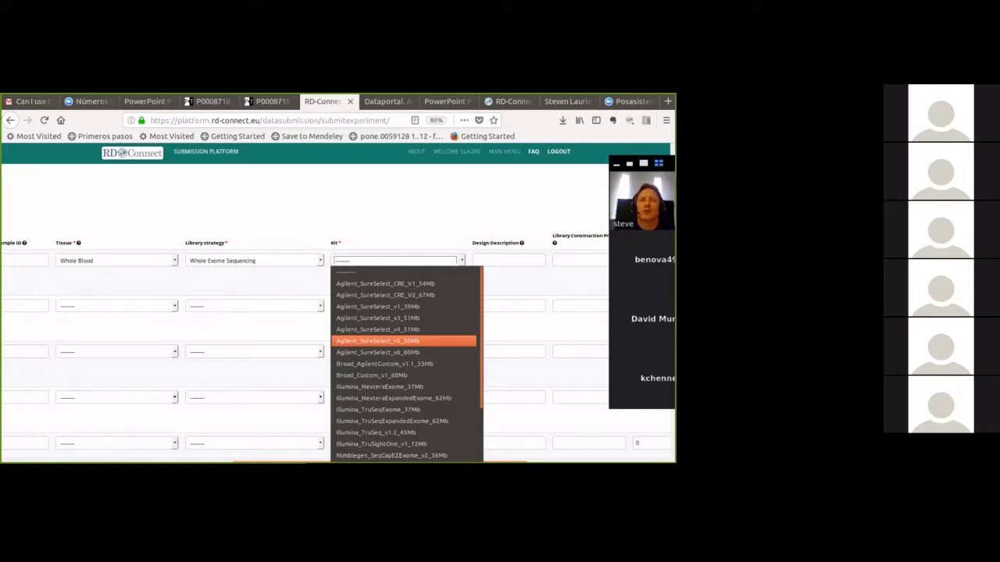
pyautogui.press('Return')
# Set the Case3C experiment's ERN to ERN-NMD and validate the entry.
pyautogui.hscroll(5, 336, 348)
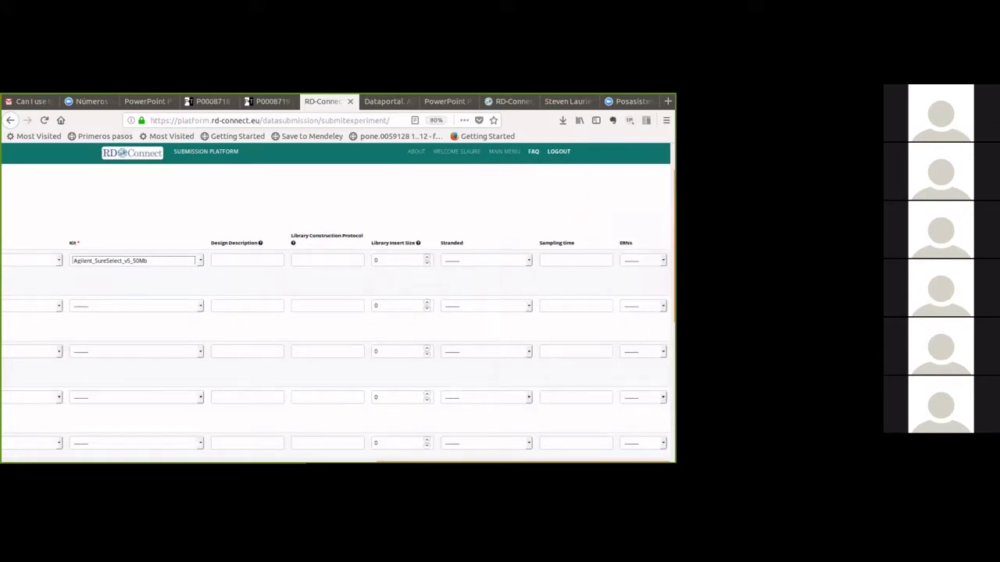
pyautogui.click(643, 260)
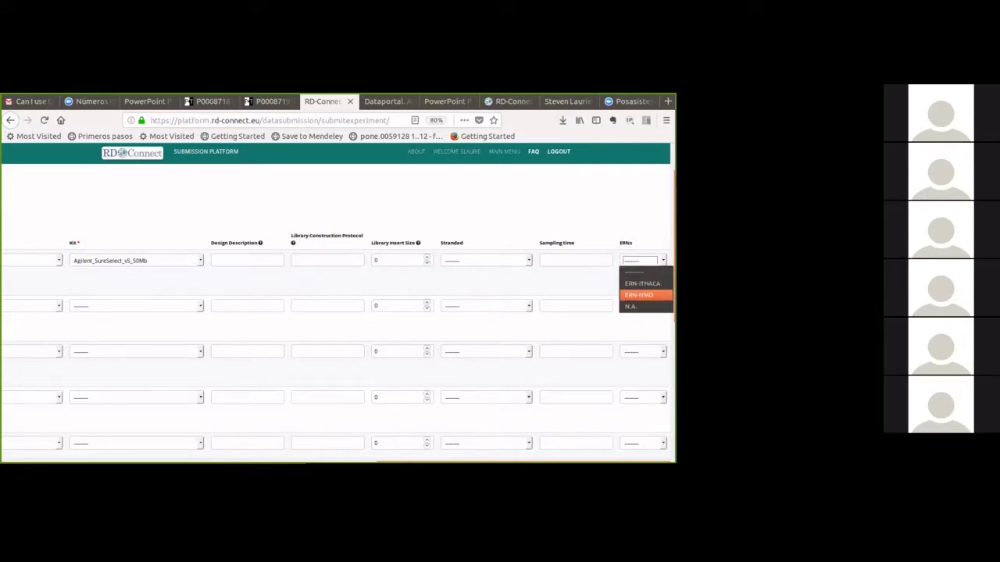
pyautogui.click(639, 295)
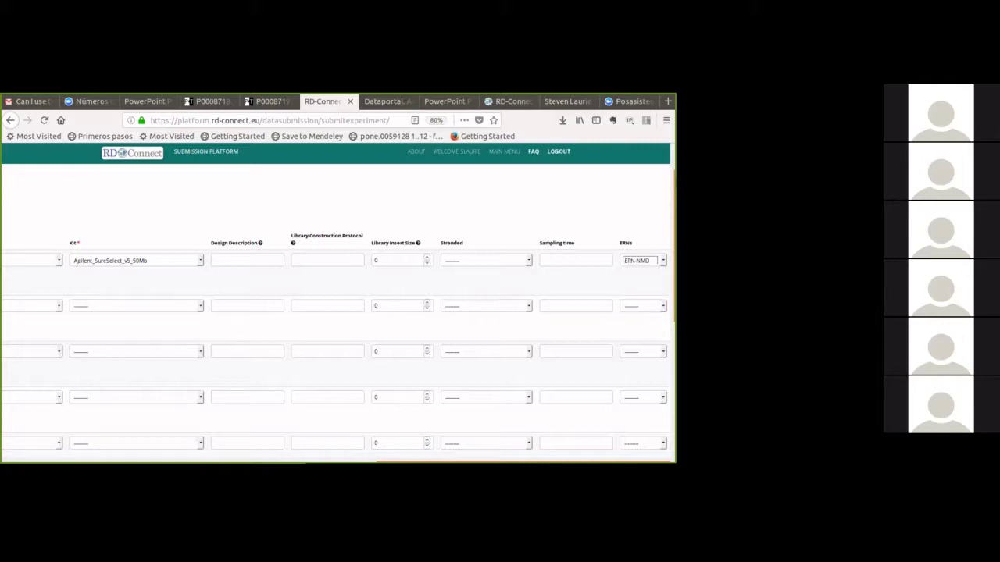
pyautogui.hscroll(-8, 336, 312)
pyautogui.scroll(1, 336, 312)
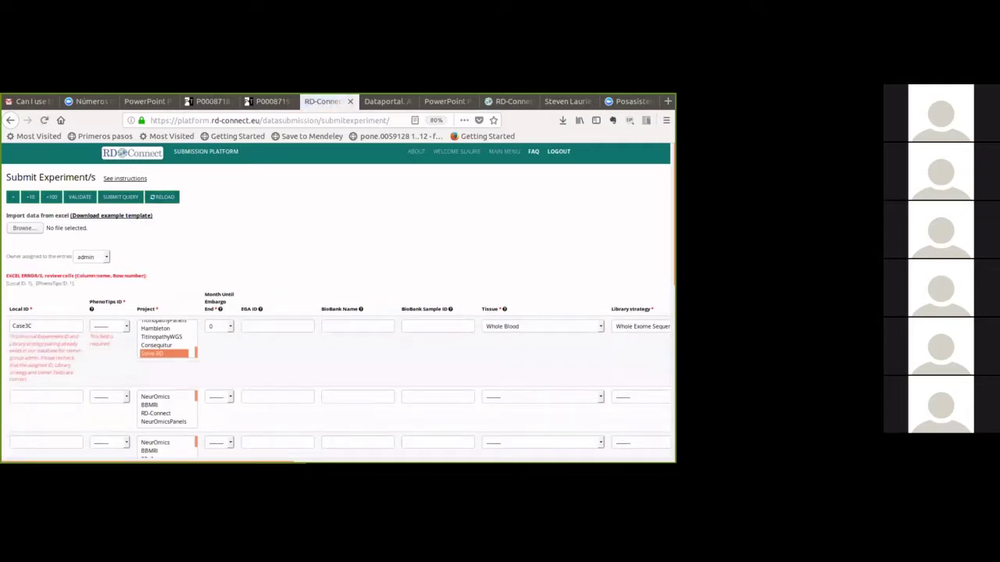
# Select the second listed PhenoTips ID for the Case3C experiment to fill the missing required field.
pyautogui.click(109, 326)
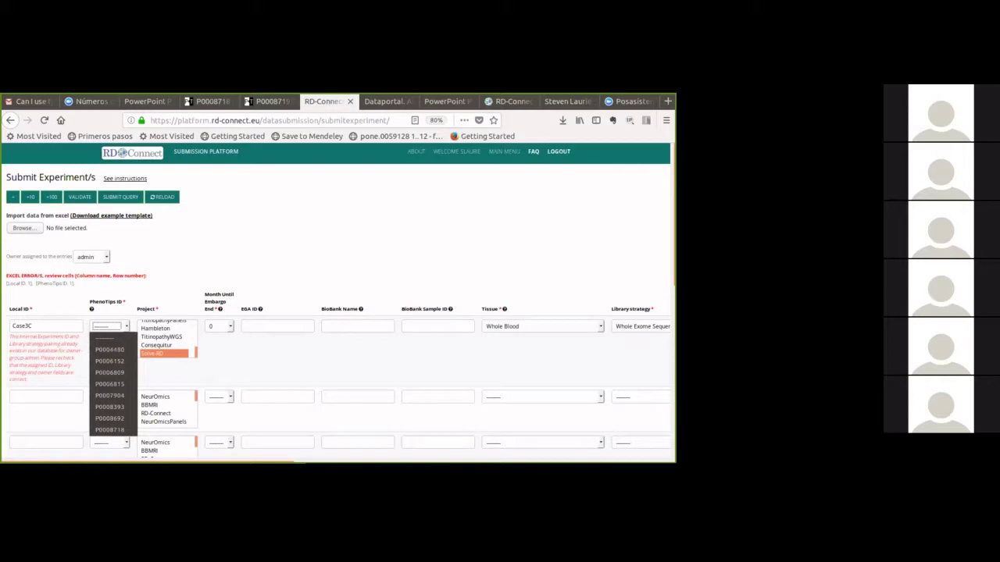
pyautogui.press('Escape')
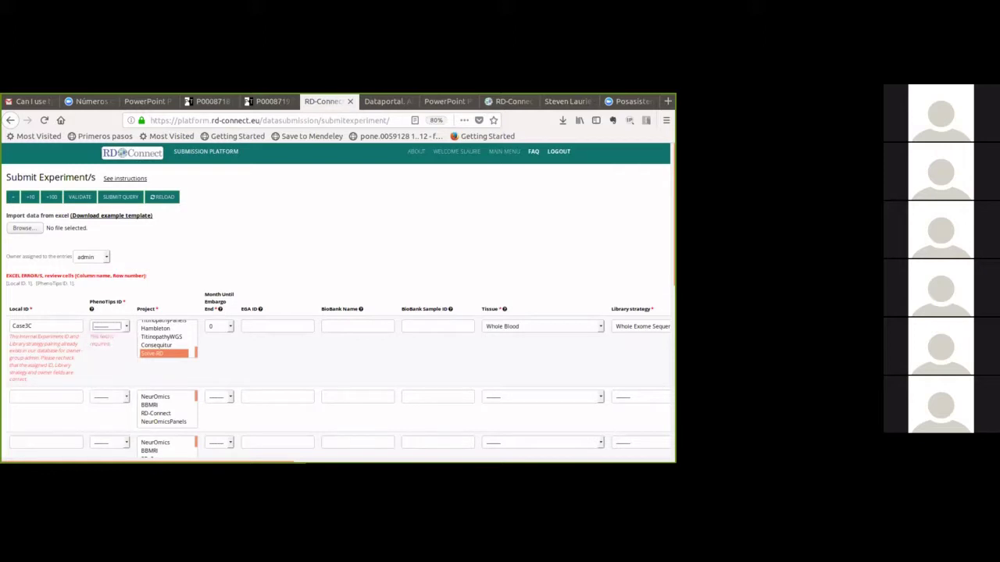
pyautogui.click(109, 326)
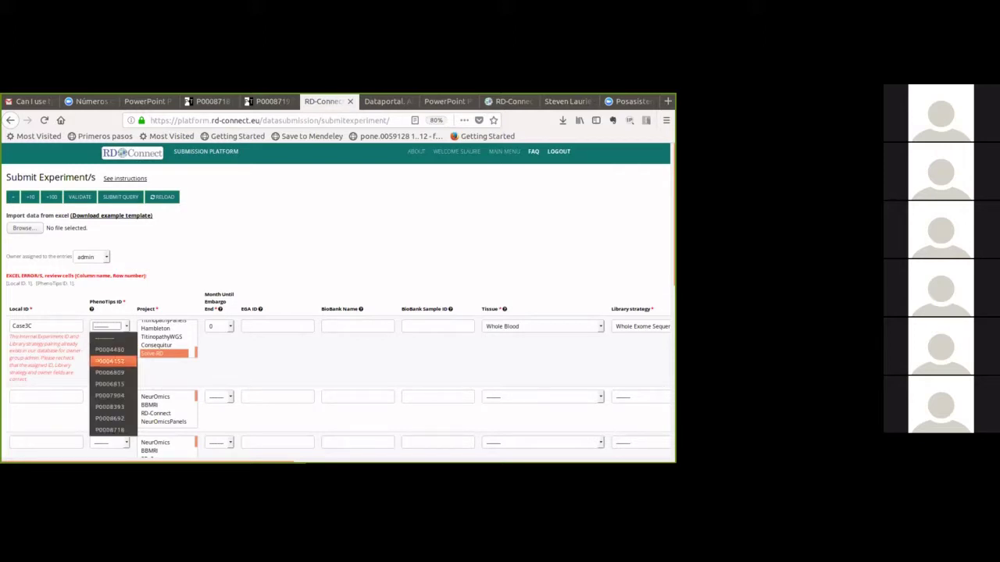
pyautogui.press('Return')
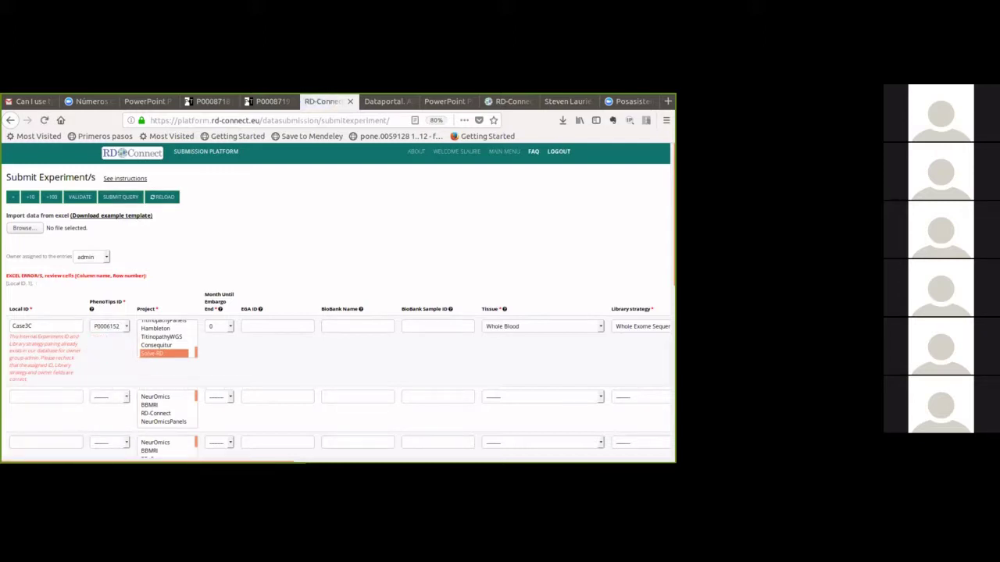
# Check the available owner groups and the experiment submission instructions, and return to the experiment form.
pyautogui.click(91, 256)
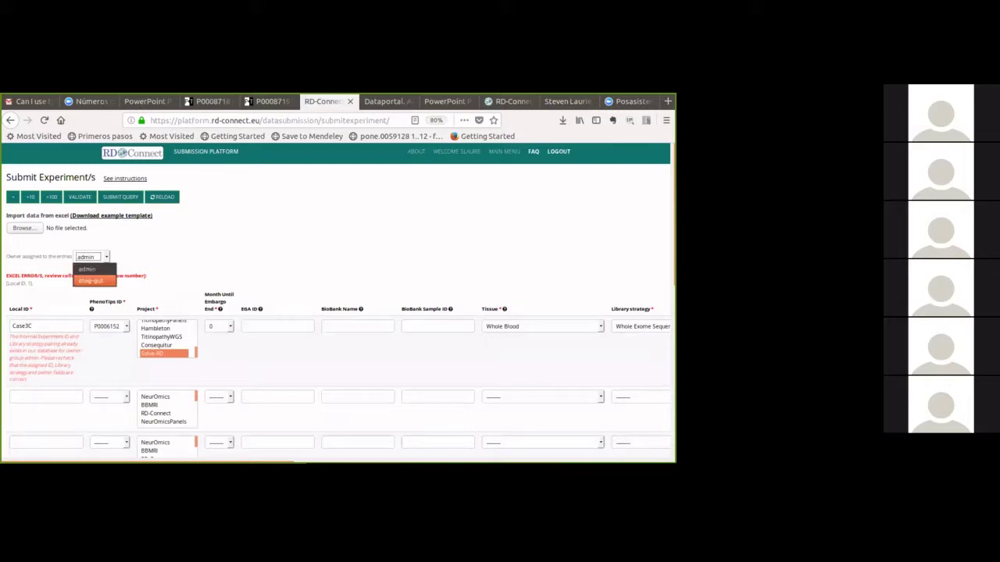
pyautogui.press('Escape')
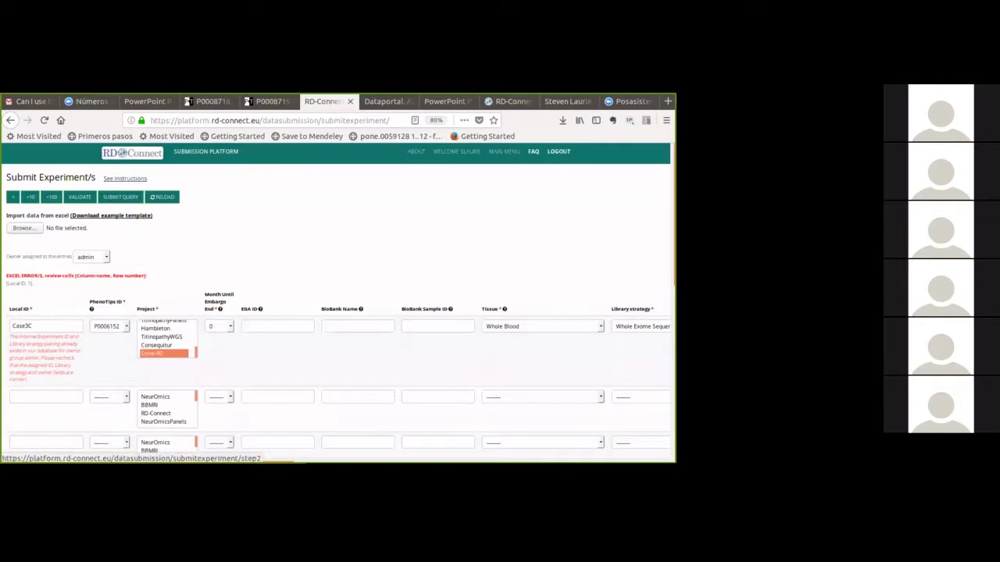
pyautogui.click(125, 178)
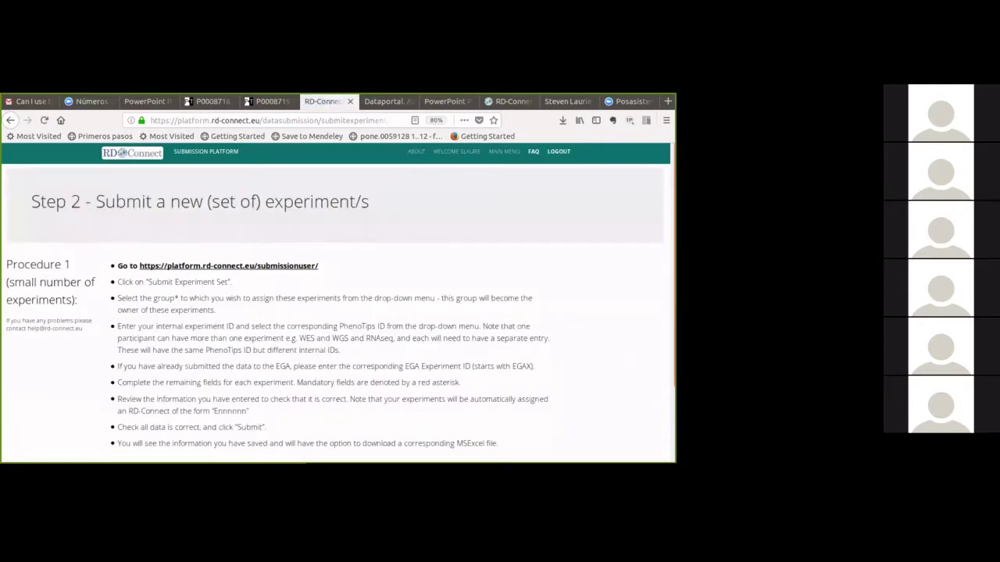
pyautogui.click(10, 120)
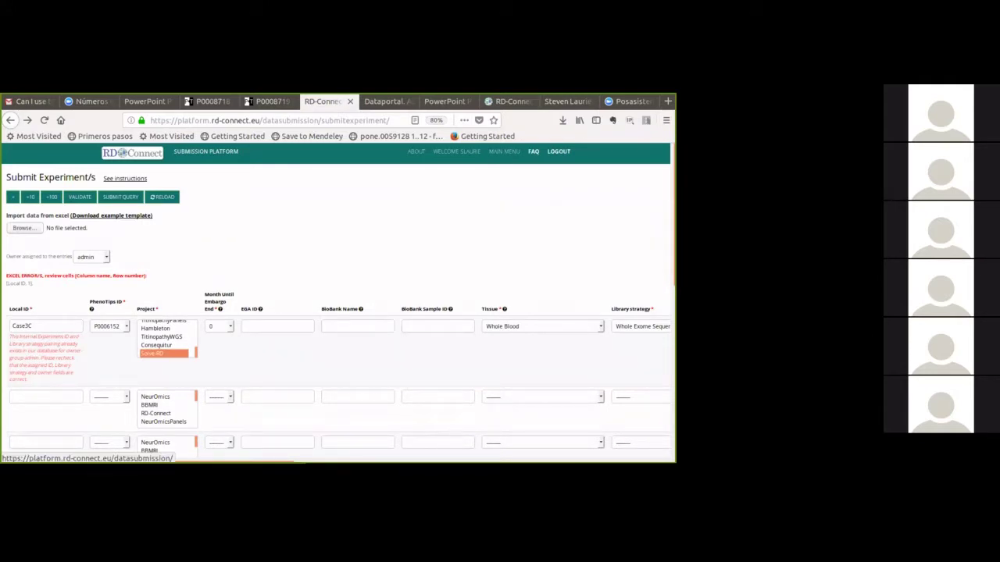
# Open the data upload form, choose the Case3C experiment in the first row and attach the file Case3.bam.
pyautogui.click(205, 150)
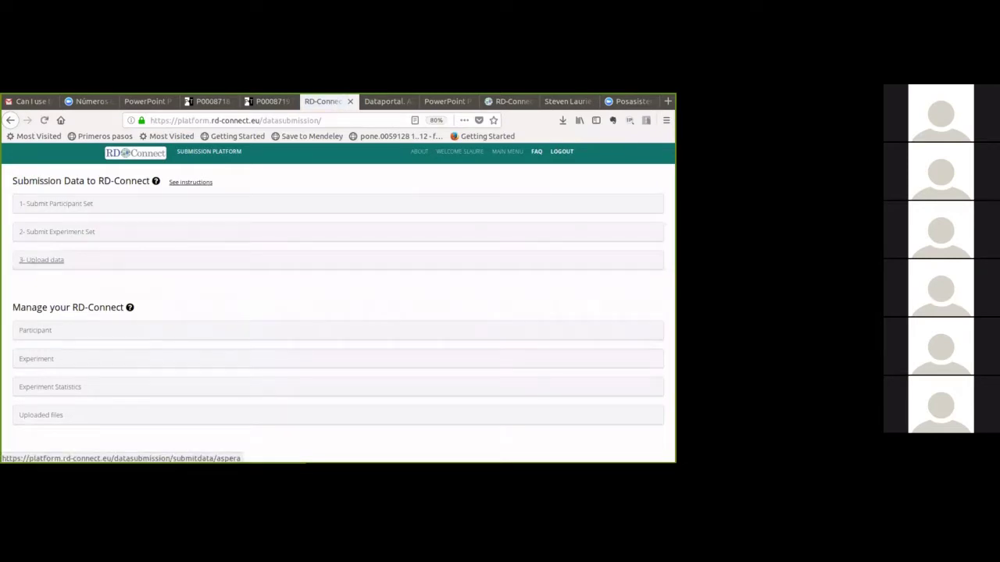
pyautogui.click(42, 260)
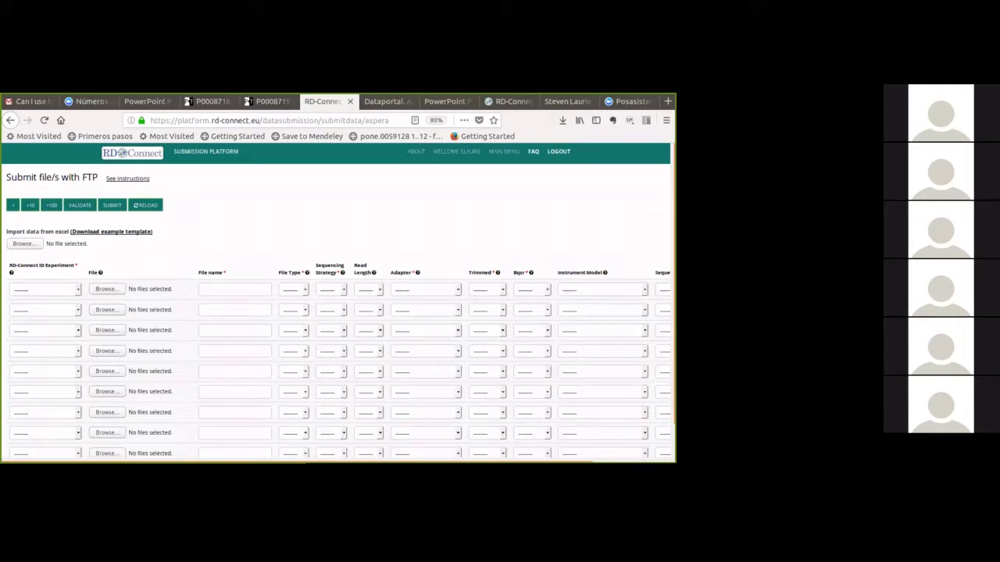
pyautogui.click(44, 289)
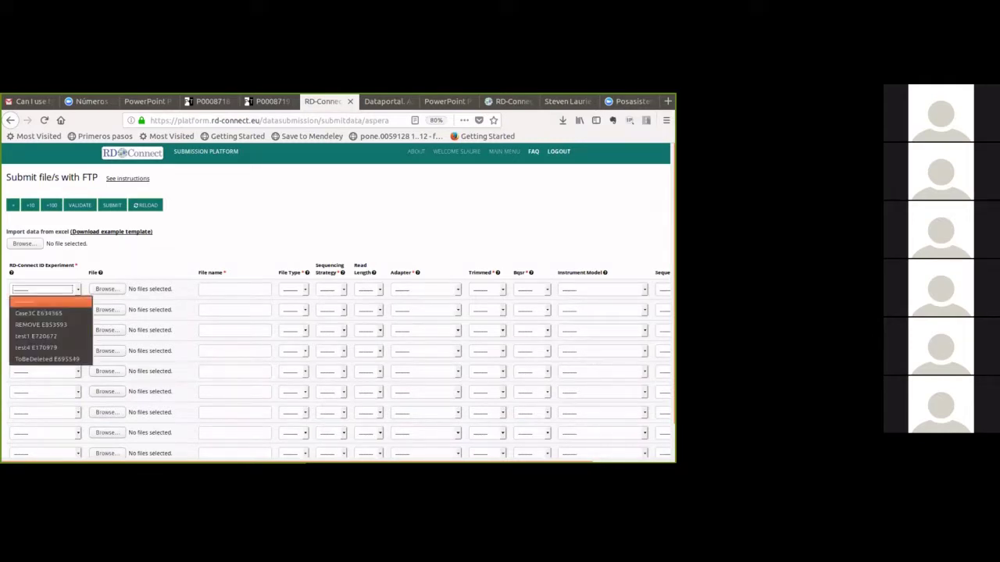
pyautogui.press('Down')
pyautogui.press('Return')
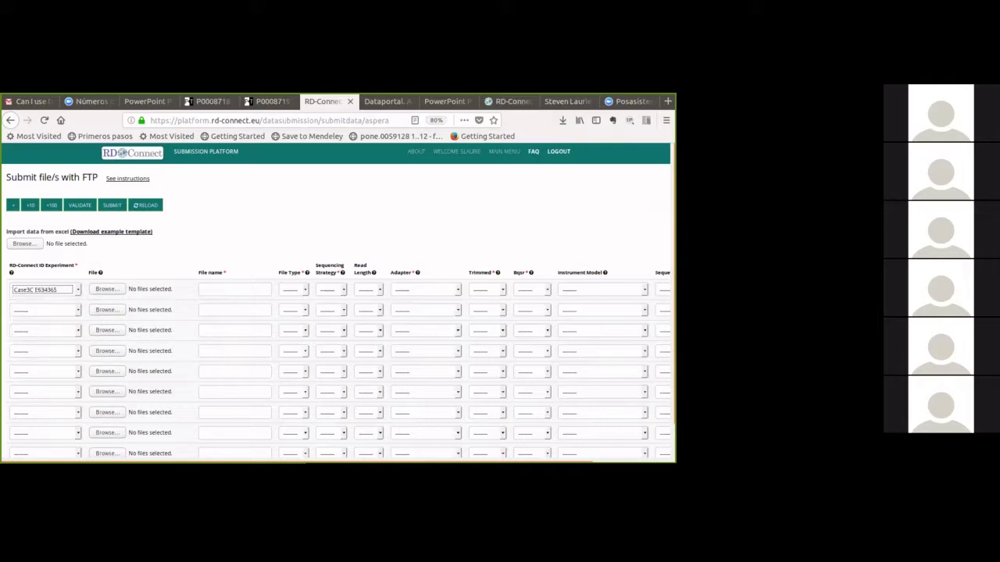
pyautogui.press('Tab')
pyautogui.press('Return')
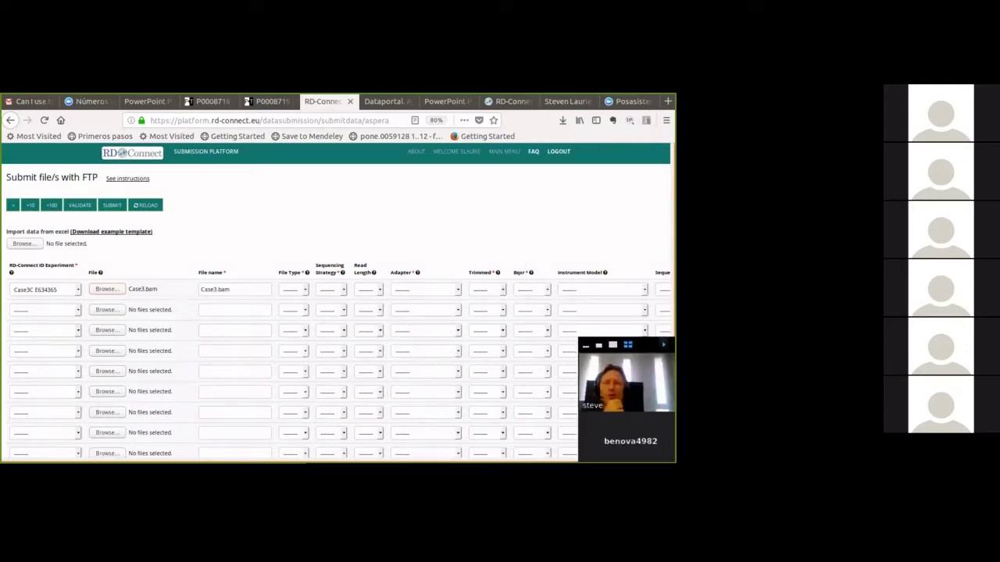
# Set the file type of Case3.bam to BAM and its sequencing strategy to paired.
pyautogui.click(293, 289)
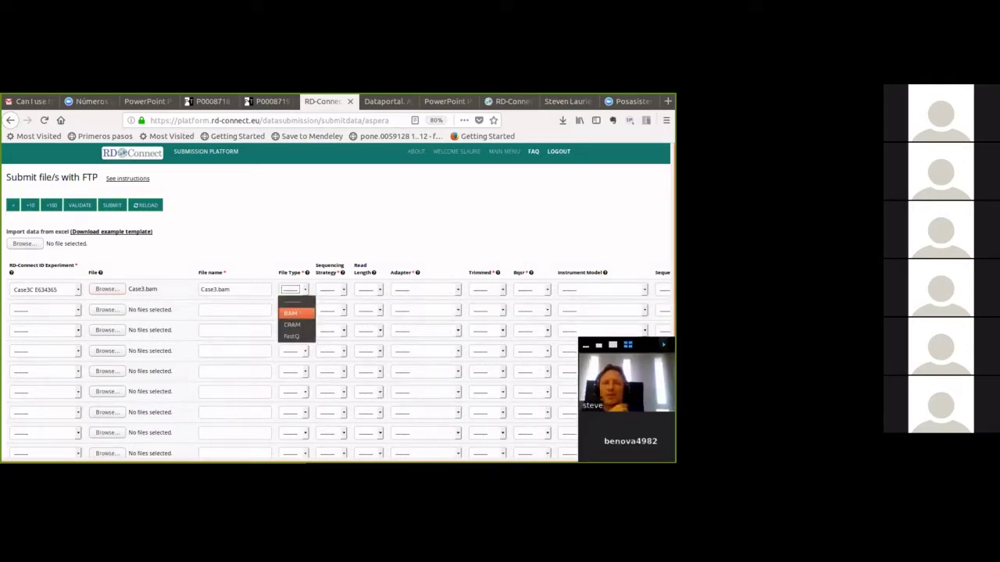
pyautogui.click(290, 312)
pyautogui.click(330, 289)
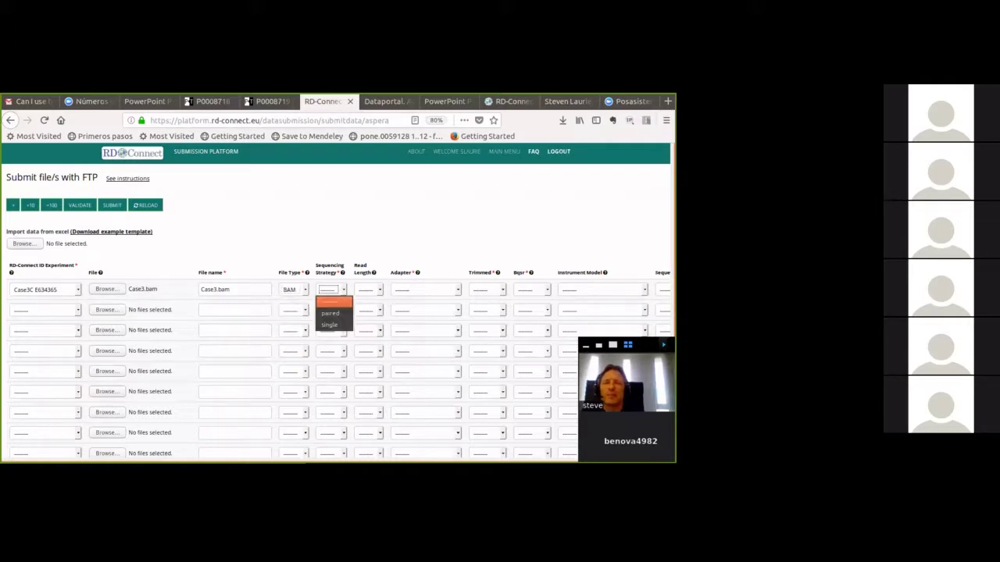
pyautogui.click(330, 313)
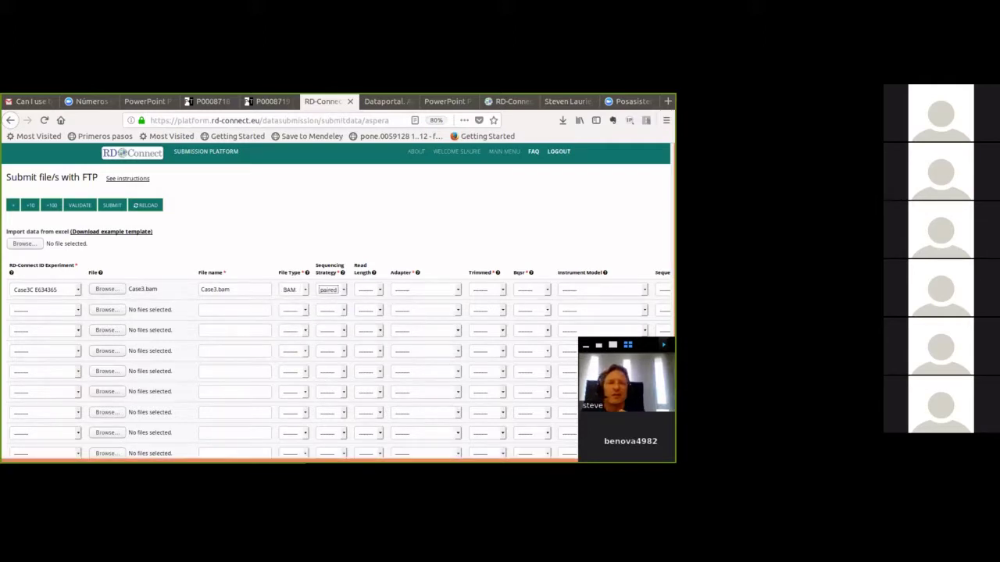
pyautogui.hscroll(2, 336, 318)
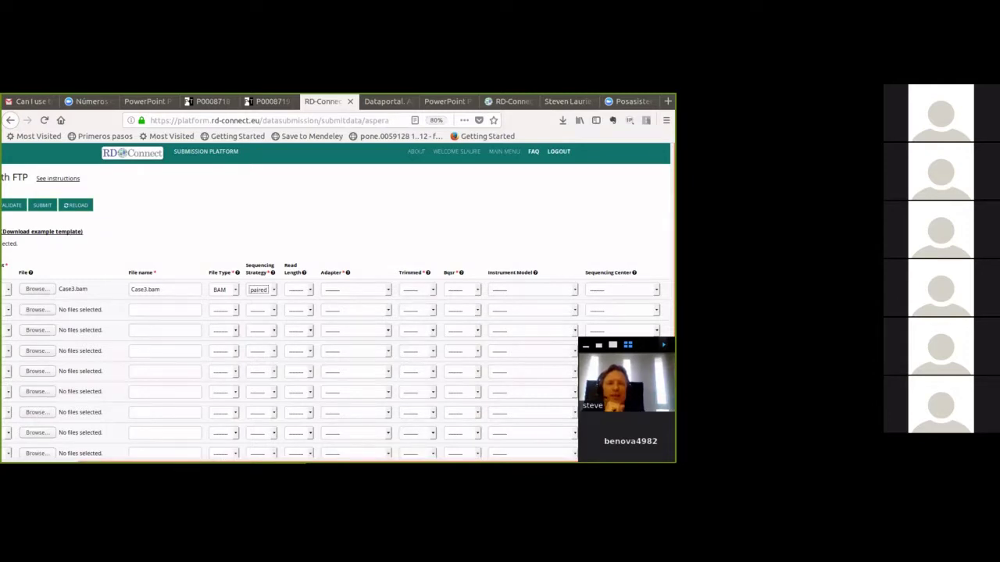
pyautogui.hscroll(-2, 336, 318)
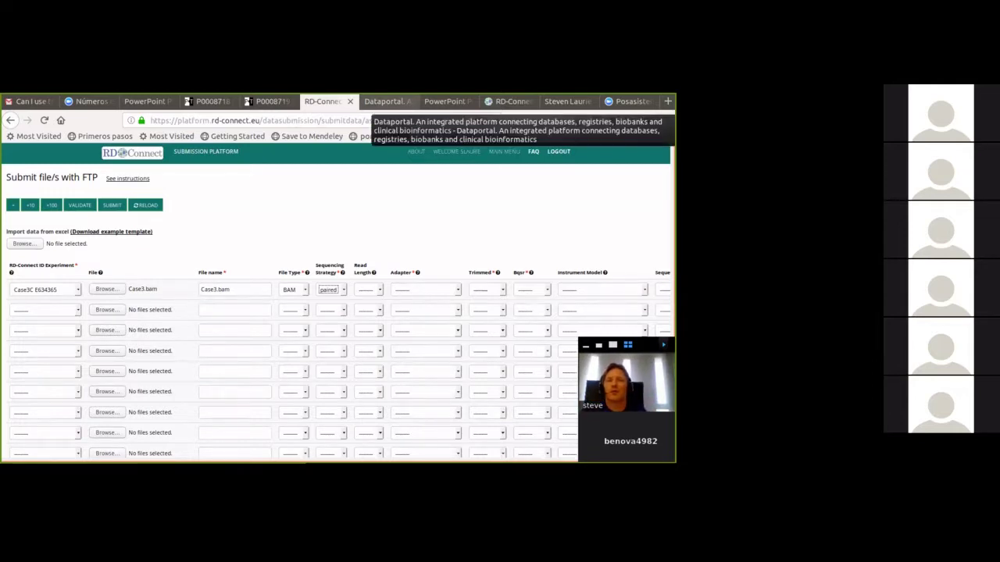
# Switch to the RD-Connect Genomics playground and examine its query filter sections and the sample and phenotype result tables.
pyautogui.click(386, 101)
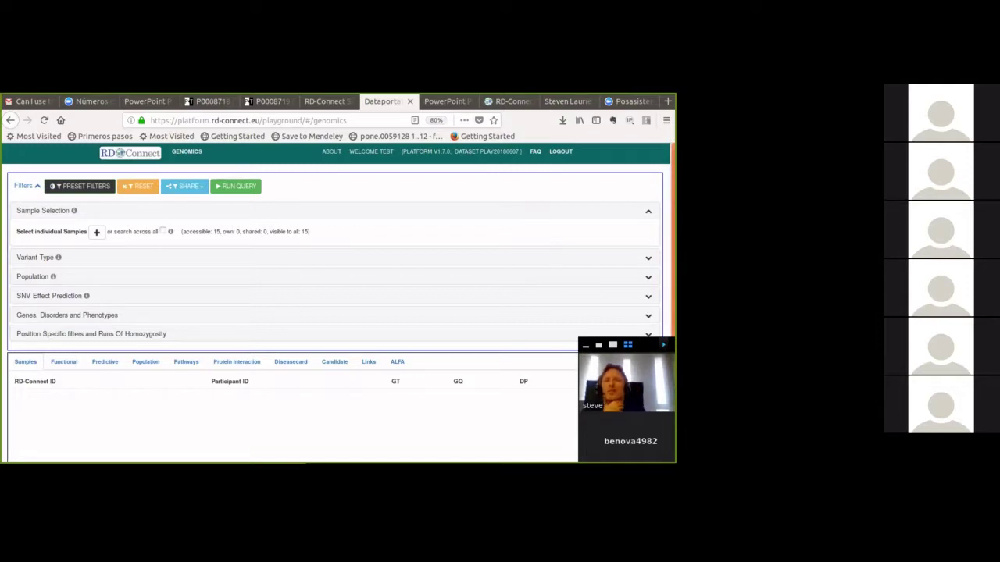
pyautogui.scroll(-1, 336, 312)
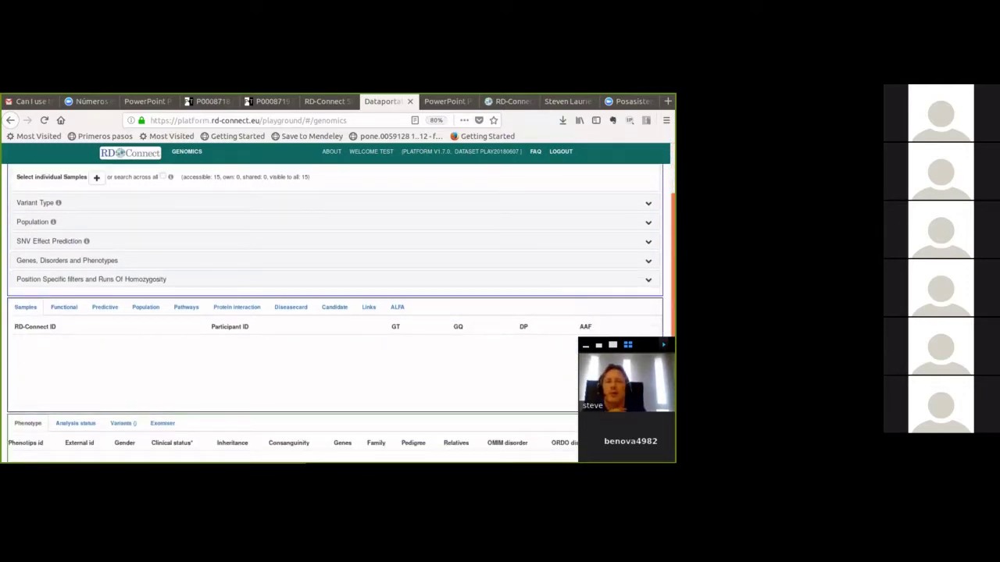
pyautogui.scroll(1, 336, 312)
pyautogui.scroll(-1, 336, 313)
pyautogui.scroll(1, 336, 313)
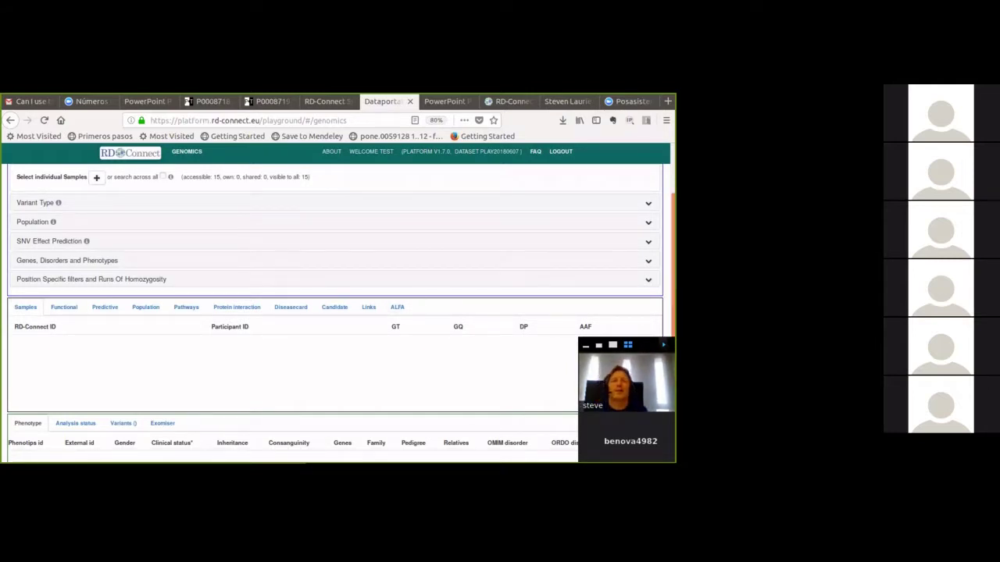
pyautogui.scroll(2, 334, 312)
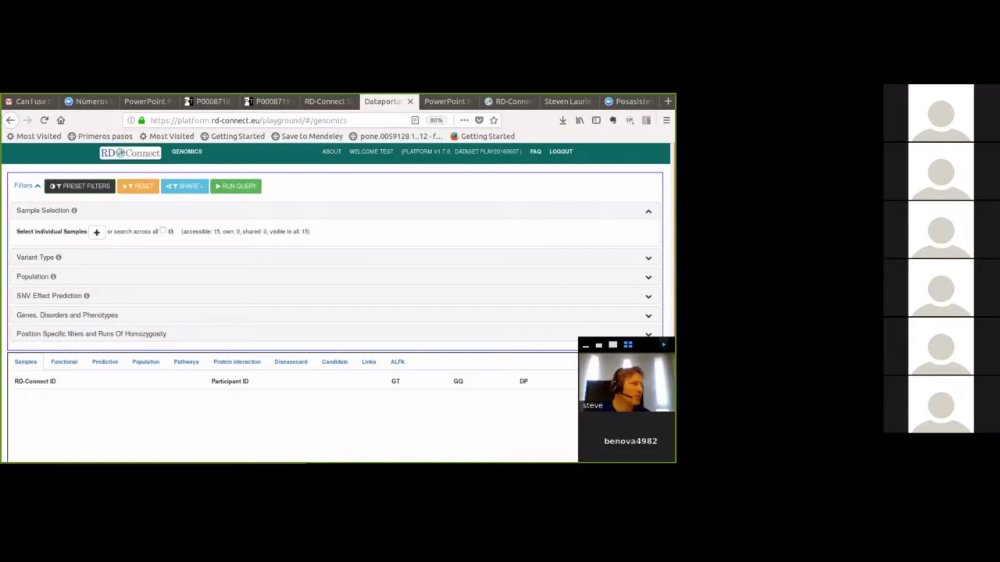
pyautogui.scroll(-1, 335, 313)
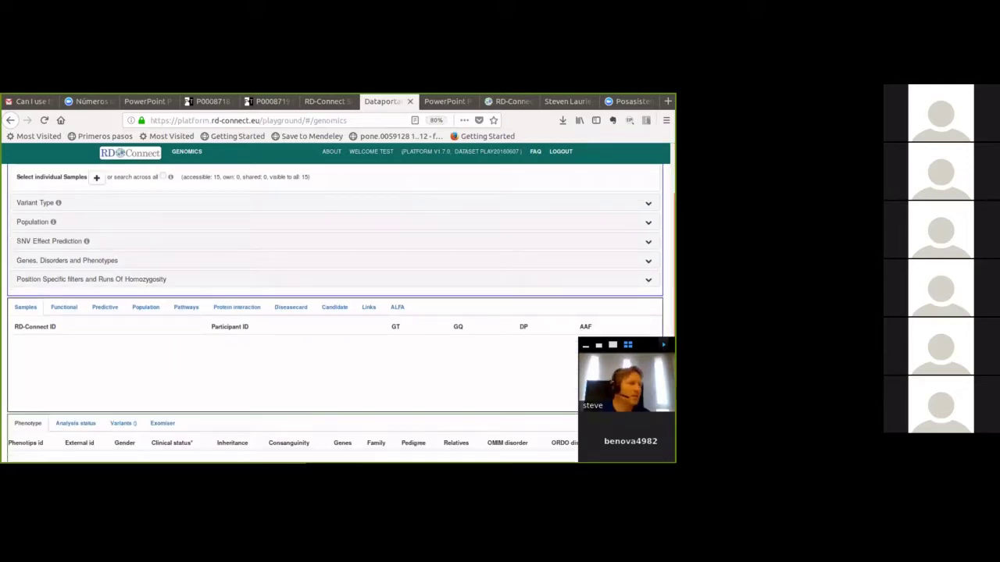
pyautogui.scroll(1, 334, 313)
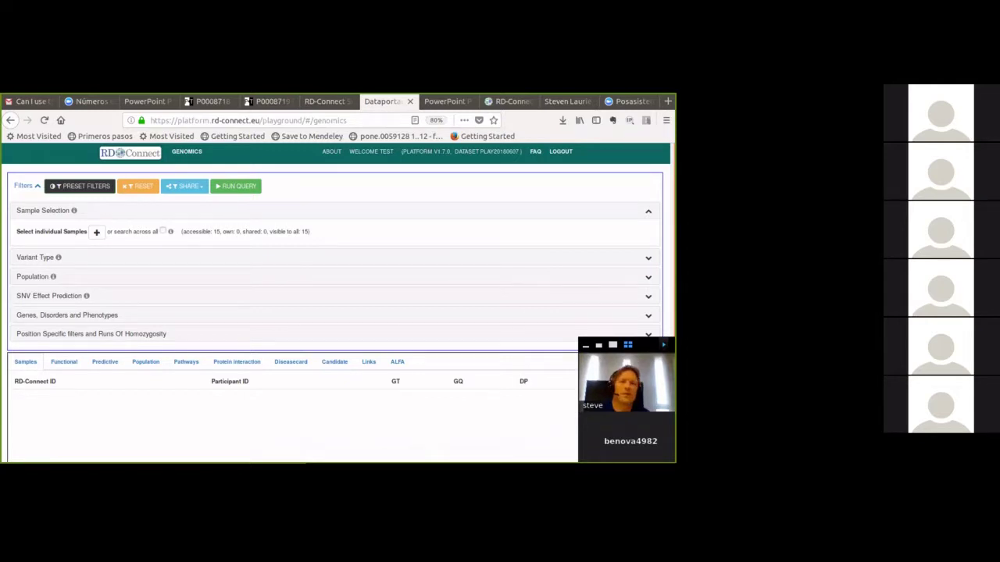
pyautogui.scroll(-1, 334, 313)
pyautogui.scroll(1, 341, 312)
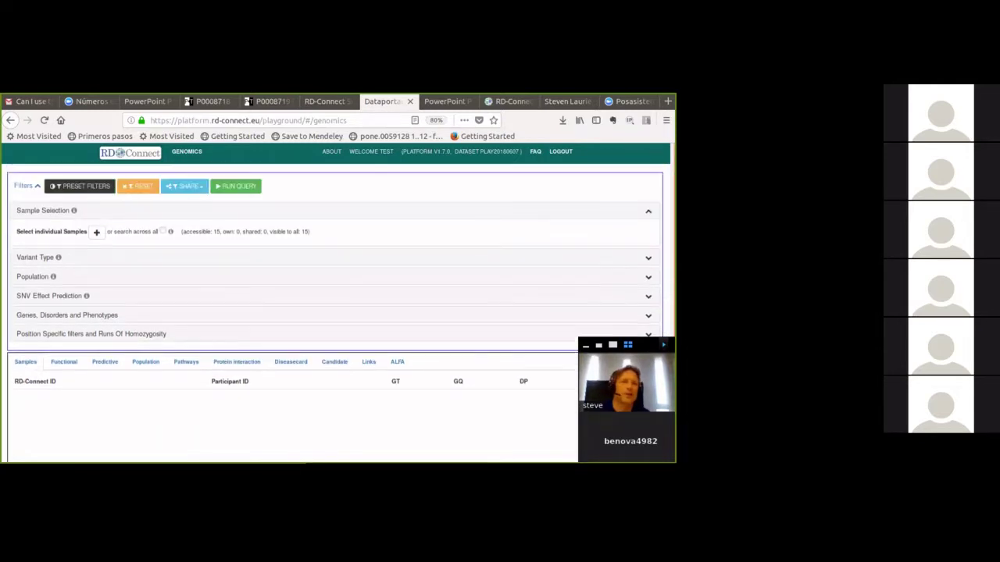
pyautogui.scroll(-1, 341, 313)
pyautogui.scroll(1, 341, 313)
pyautogui.scroll(-1, 334, 313)
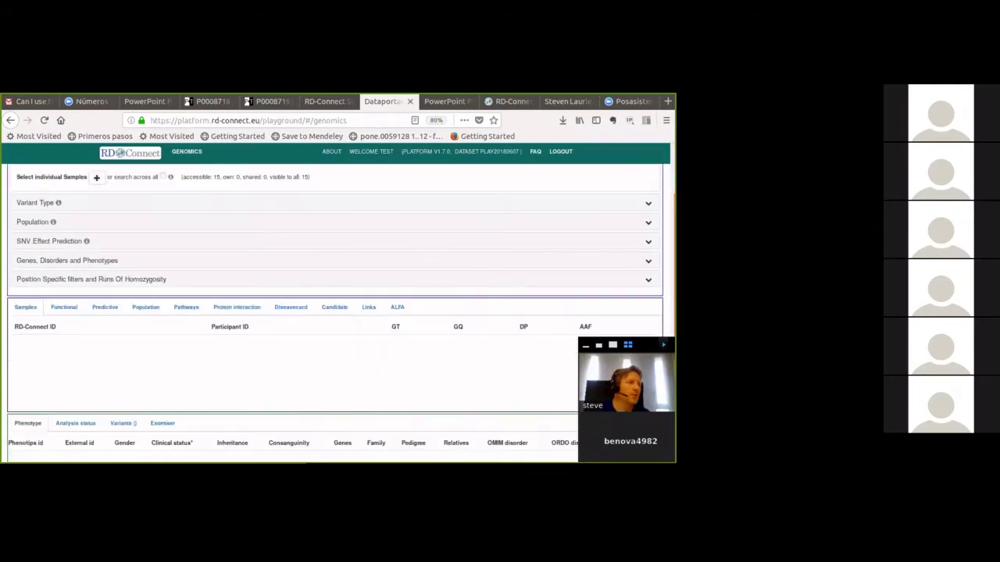
pyautogui.scroll(1, 334, 313)
pyautogui.scroll(-1, 334, 313)
pyautogui.scroll(1, 334, 313)
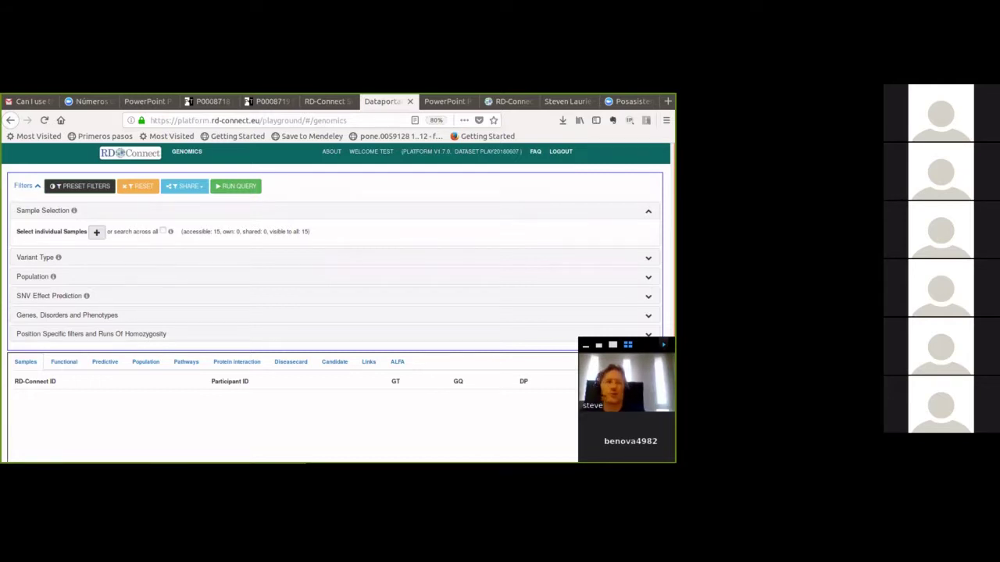
# Add three individual sample rows to the sample selection and assign the Case3C experiment to the first, affected one.
pyautogui.click(96, 232)
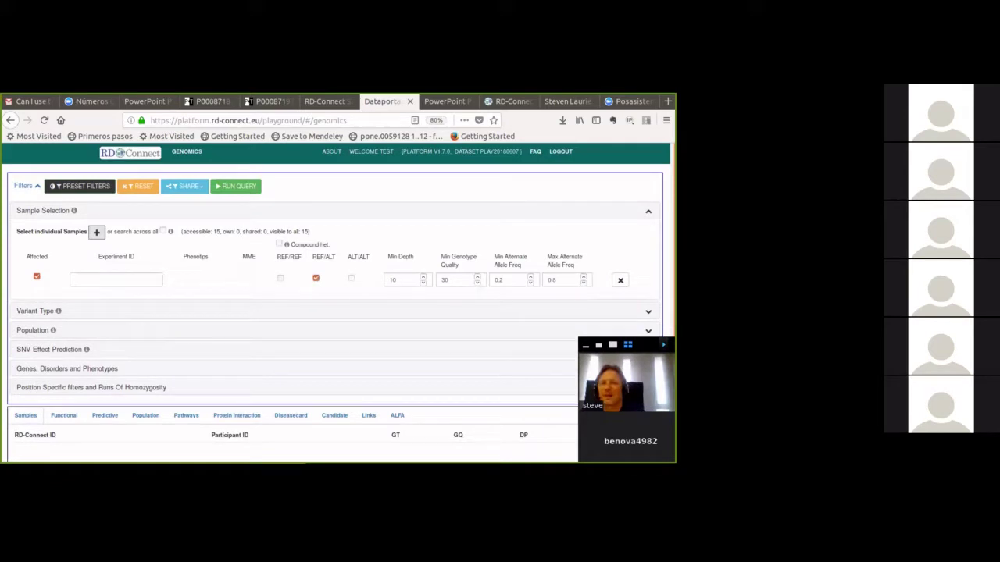
pyautogui.click(96, 232)
pyautogui.click(96, 232)
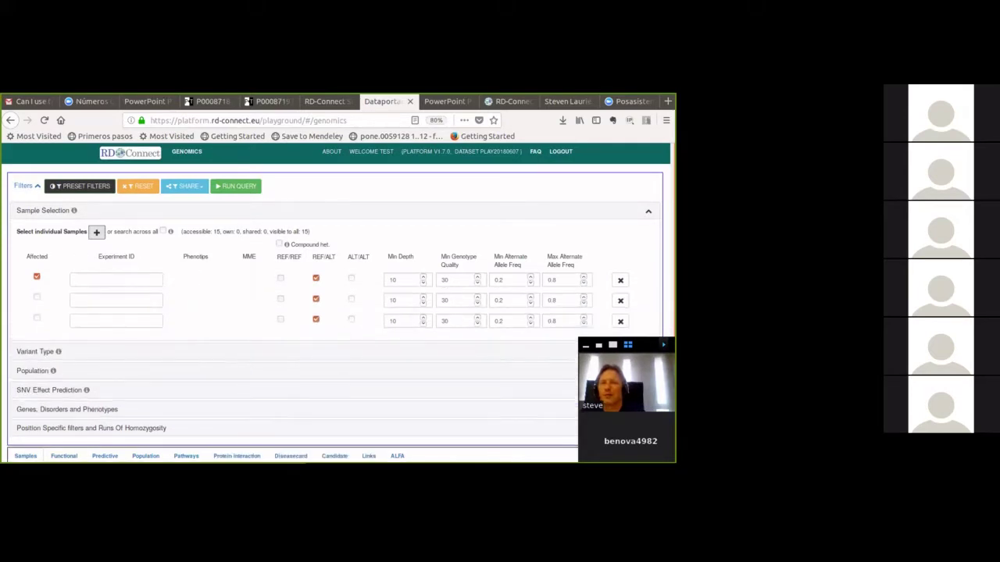
pyautogui.click(116, 280)
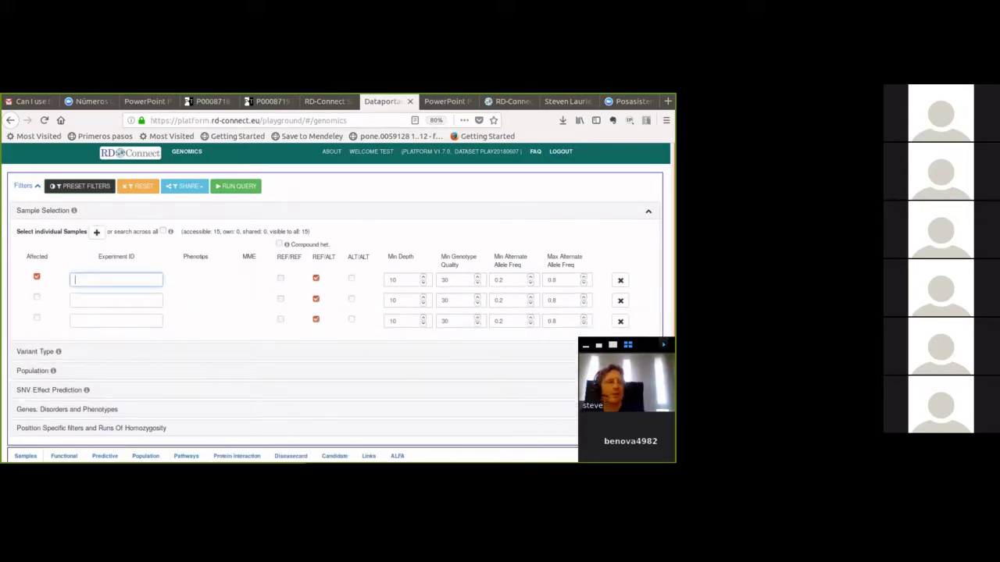
pyautogui.write('case3c')
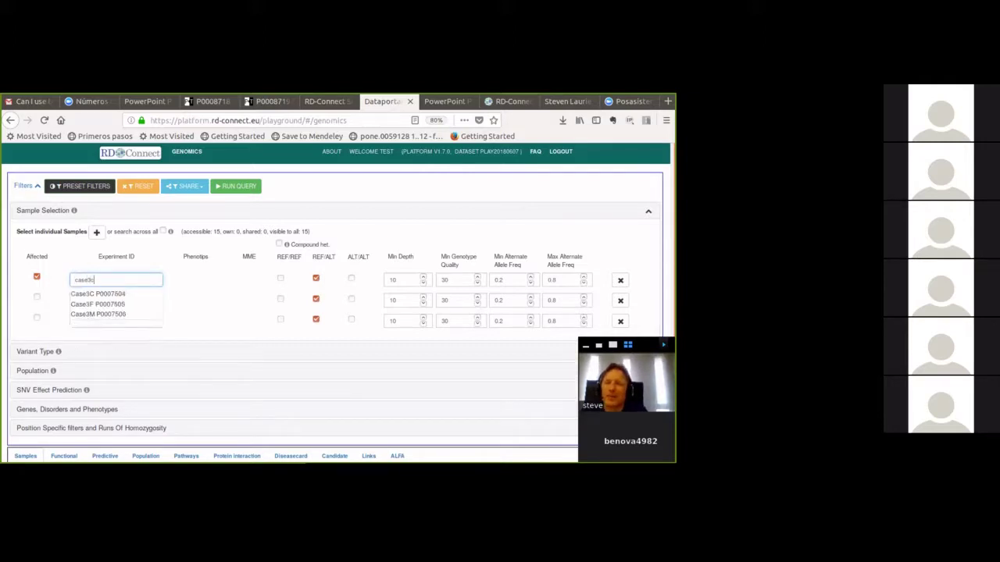
pyautogui.press('Down')
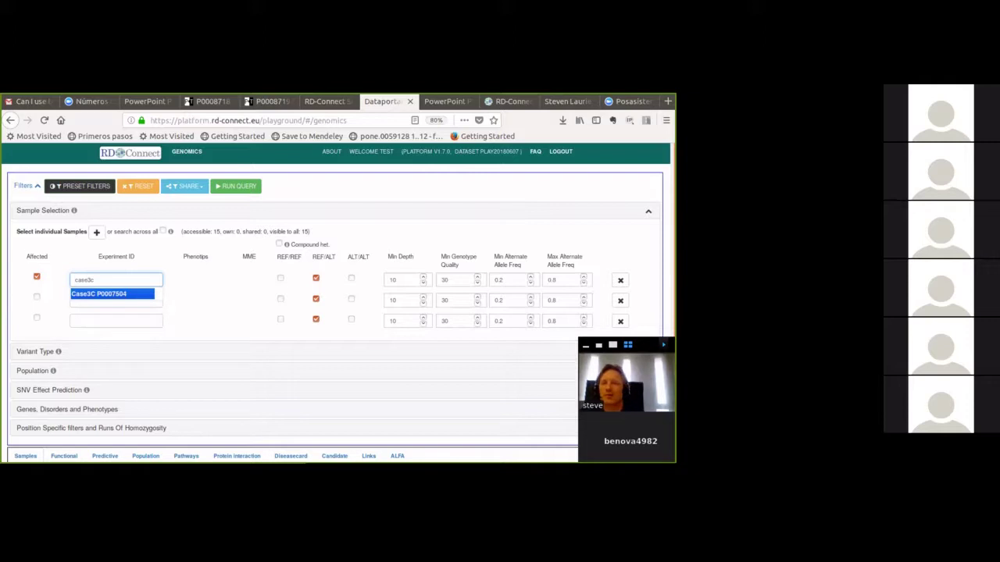
pyautogui.press('Return')
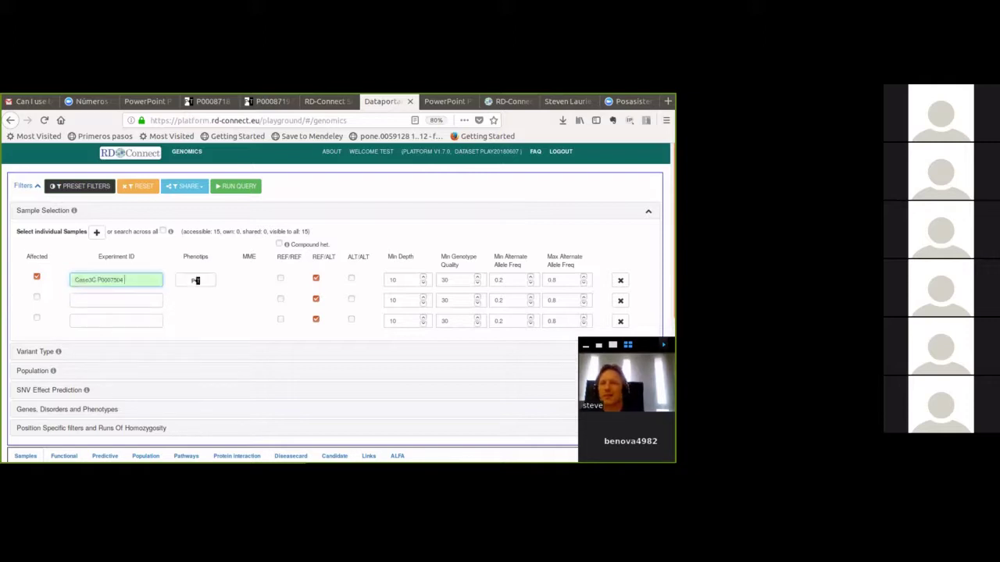
# Assign the Case3M experiment to the second, unaffected sample row of the sample selection.
pyautogui.press('Tab')
pyautogui.write('case4')
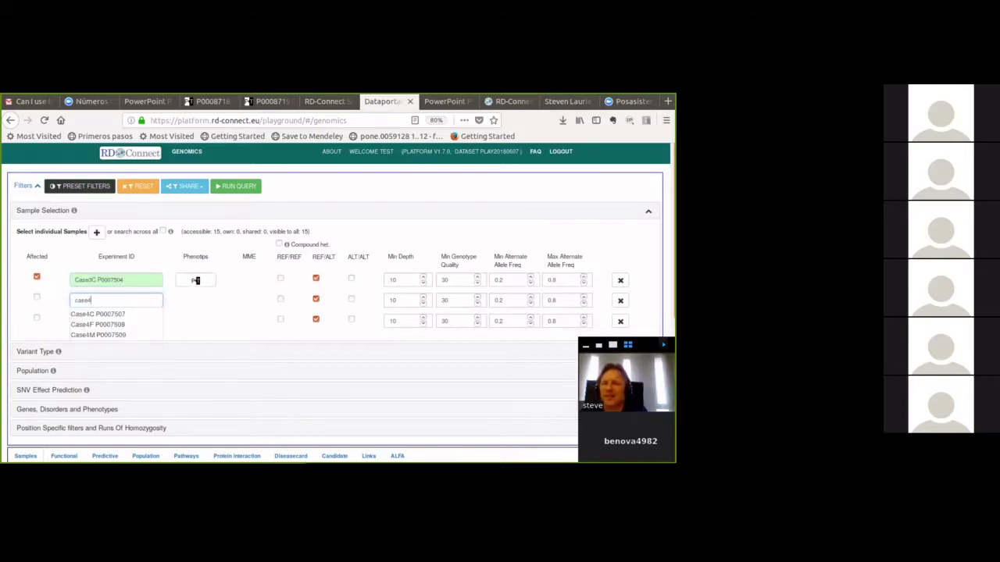
pyautogui.press('BackSpace')
pyautogui.write('3m')
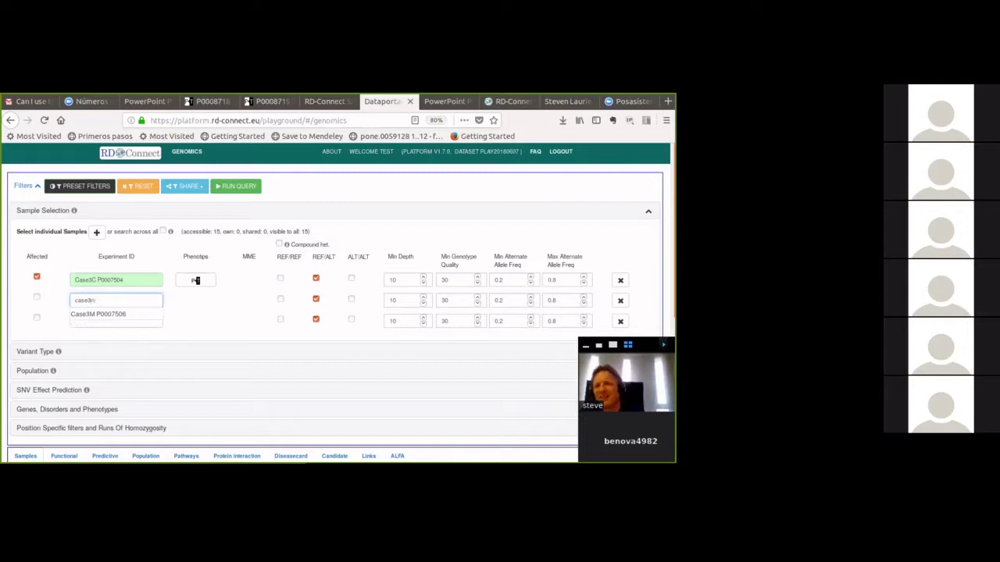
pyautogui.press('Down')
pyautogui.press('Return')
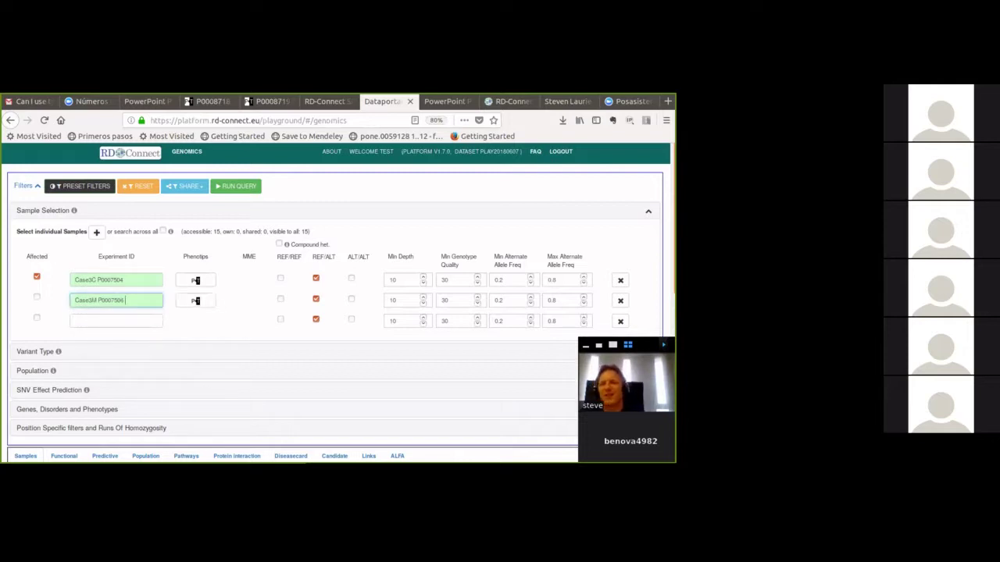
# Assign the Case3F experiment to the third, unaffected sample row of the sample selection.
pyautogui.press('Tab')
pyautogui.write('case')
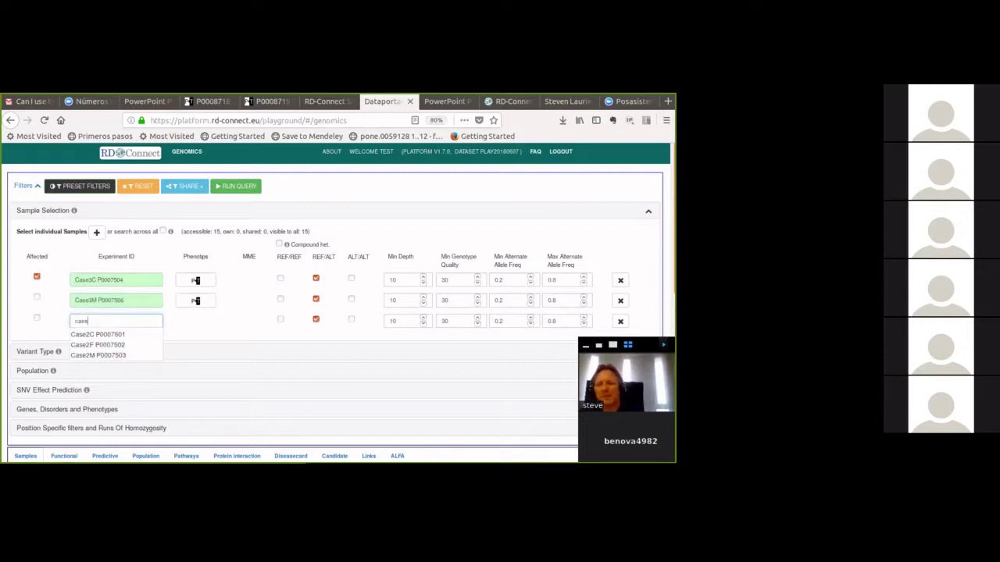
pyautogui.write('3f')
pyautogui.press('Down')
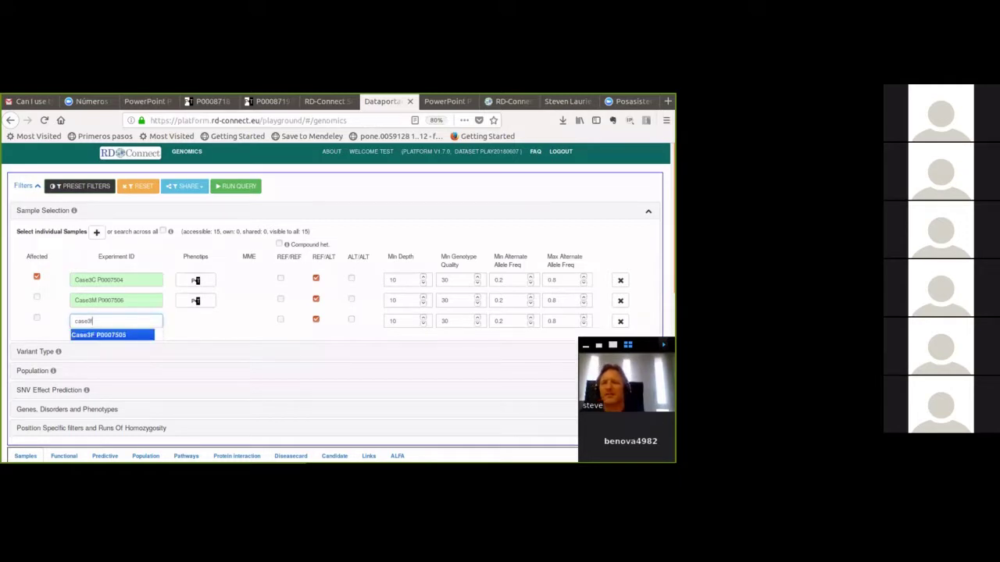
pyautogui.press('Return')
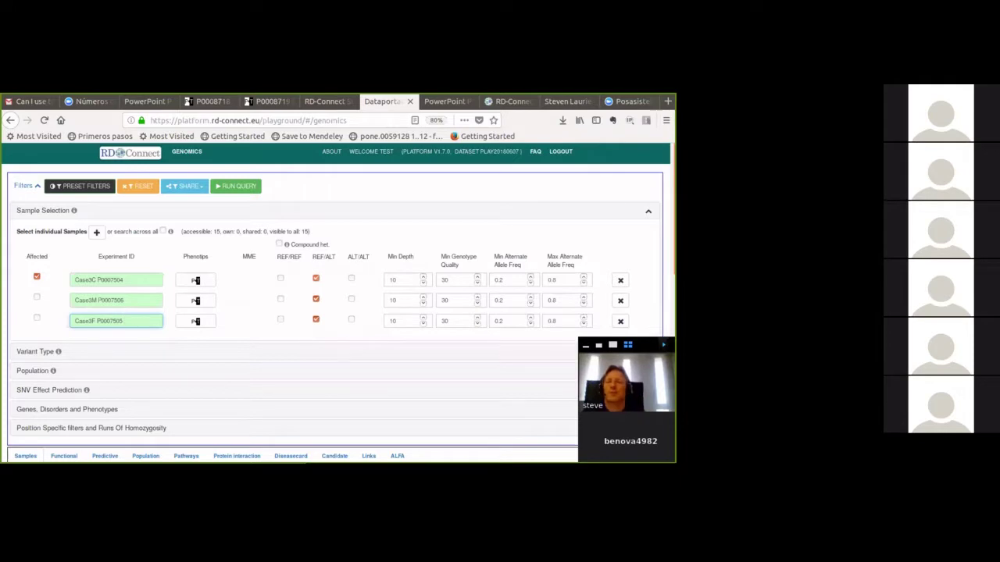
# Restrict the affected Case3C sample's genotype filter to ALT/ALT only.
pyautogui.click(316, 278)
pyautogui.click(351, 278)
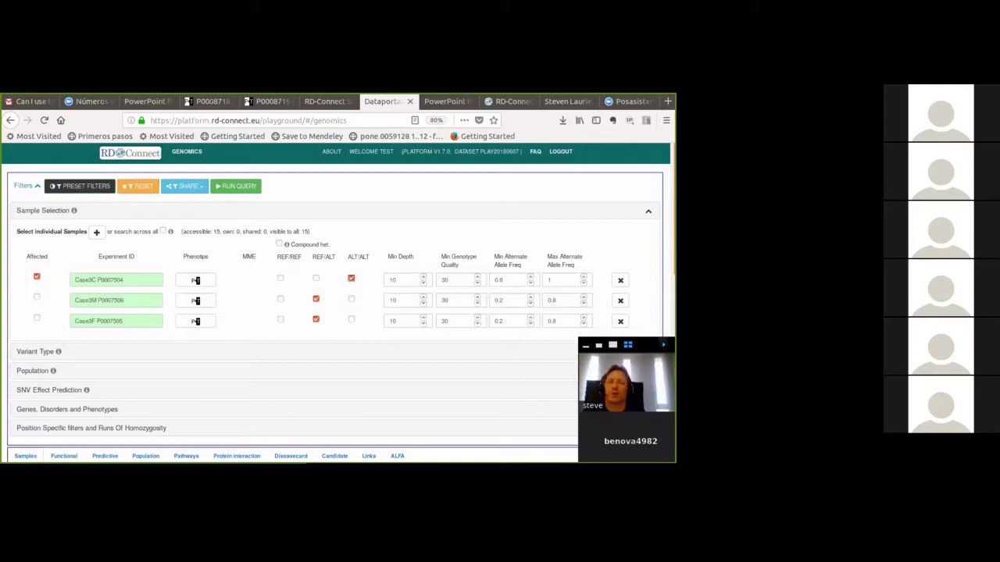
pyautogui.scroll(-1, 341, 284)
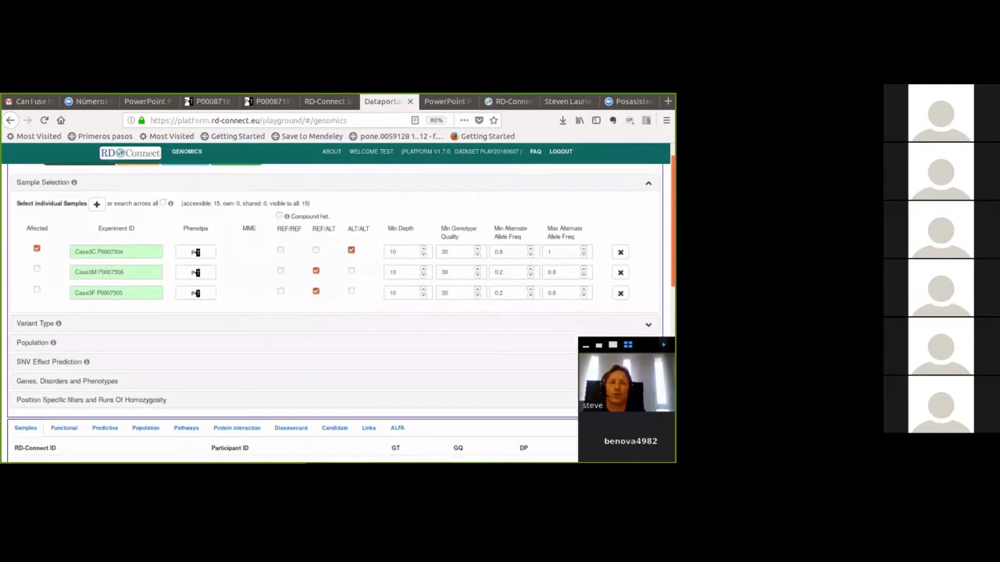
pyautogui.scroll(-1, 341, 305)
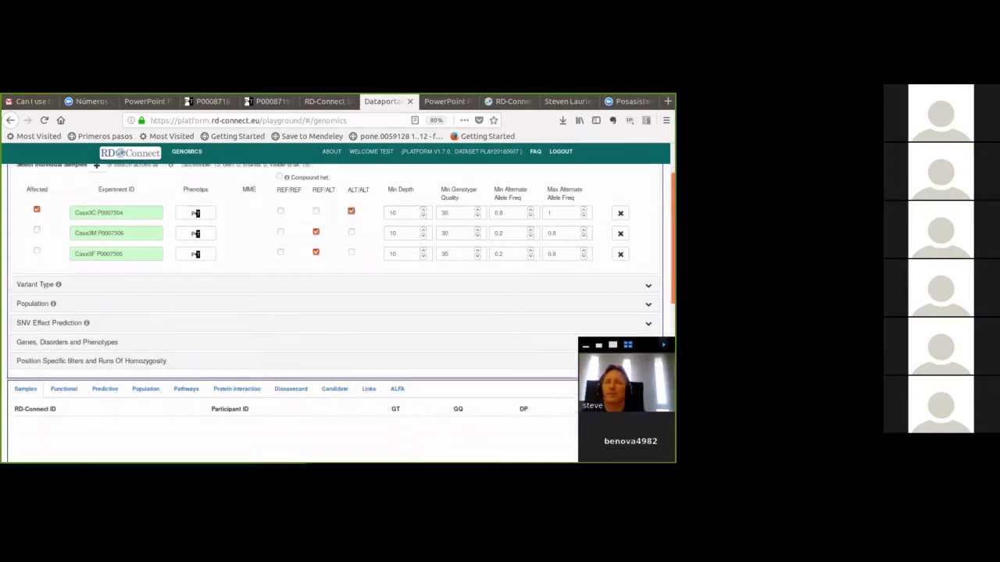
pyautogui.scroll(1, 340, 298)
pyautogui.scroll(2, 341, 297)
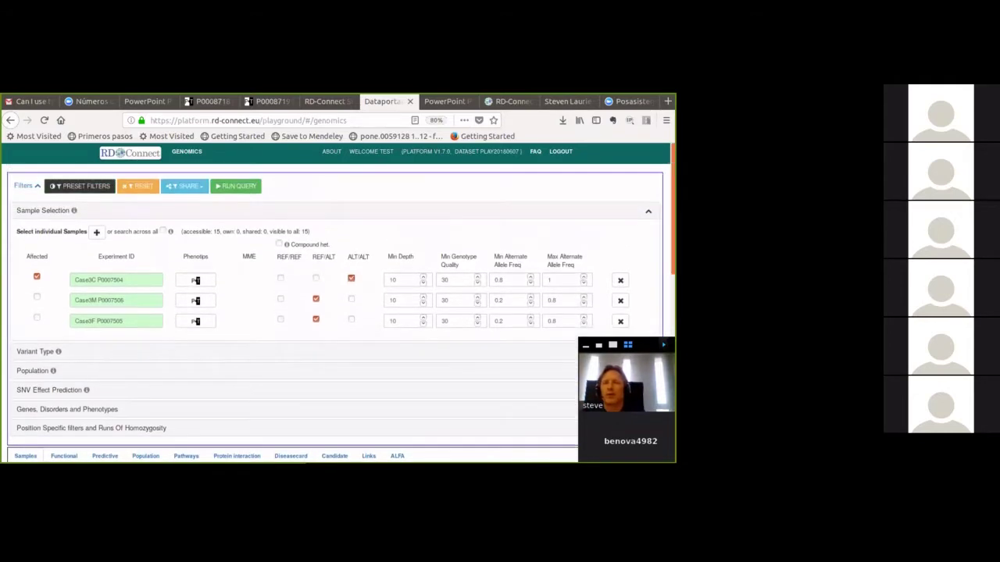
# Expand the Variant Type filters and restrict the variant class to High and Moderate.
pyautogui.scroll(-5, 341, 298)
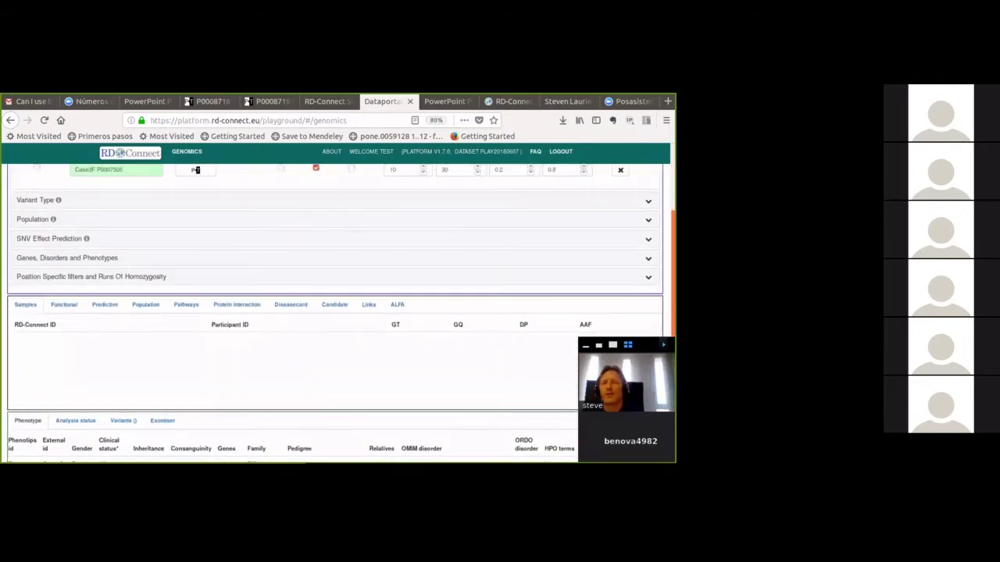
pyautogui.scroll(-1, 195, 169)
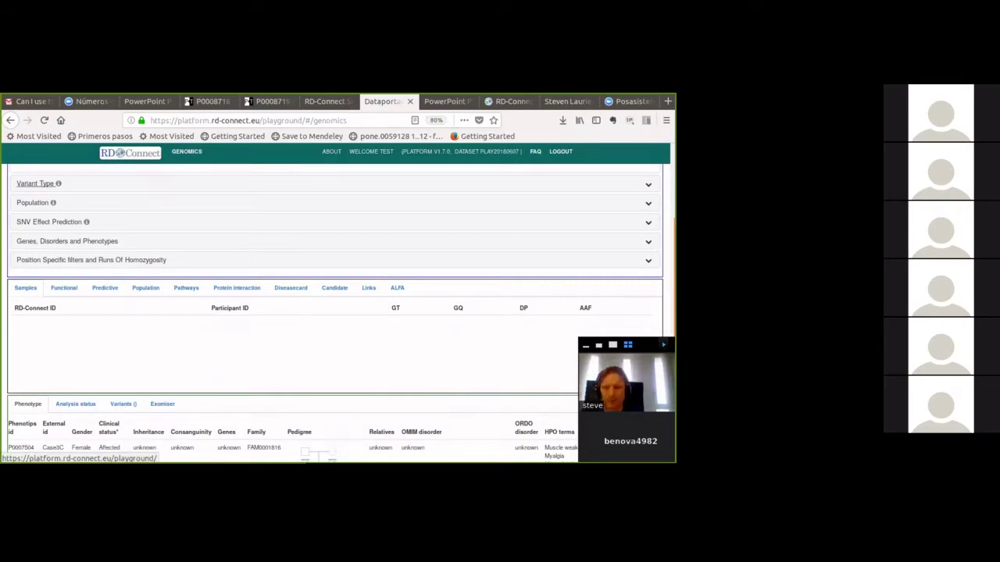
pyautogui.click(35, 184)
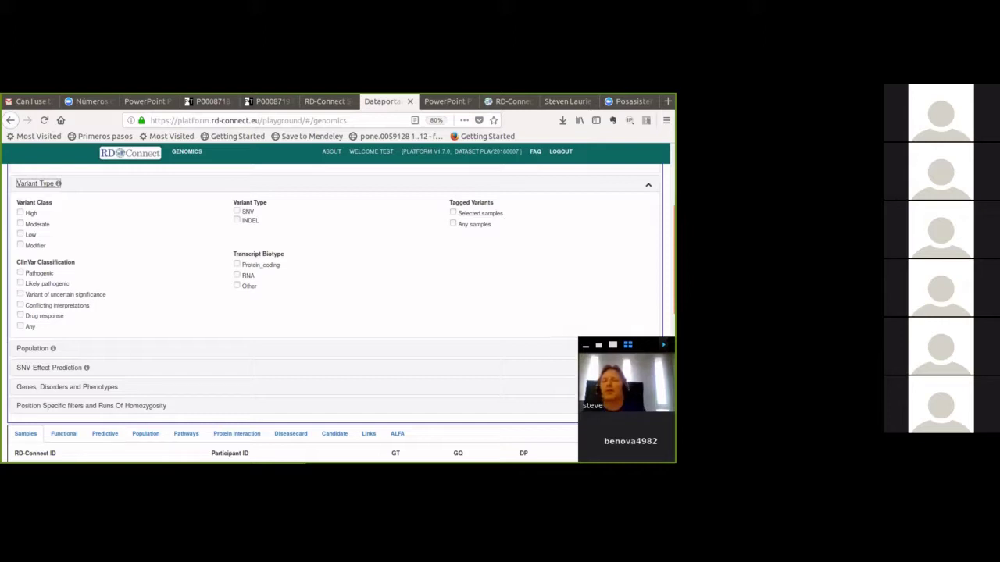
pyautogui.moveTo(57, 183)
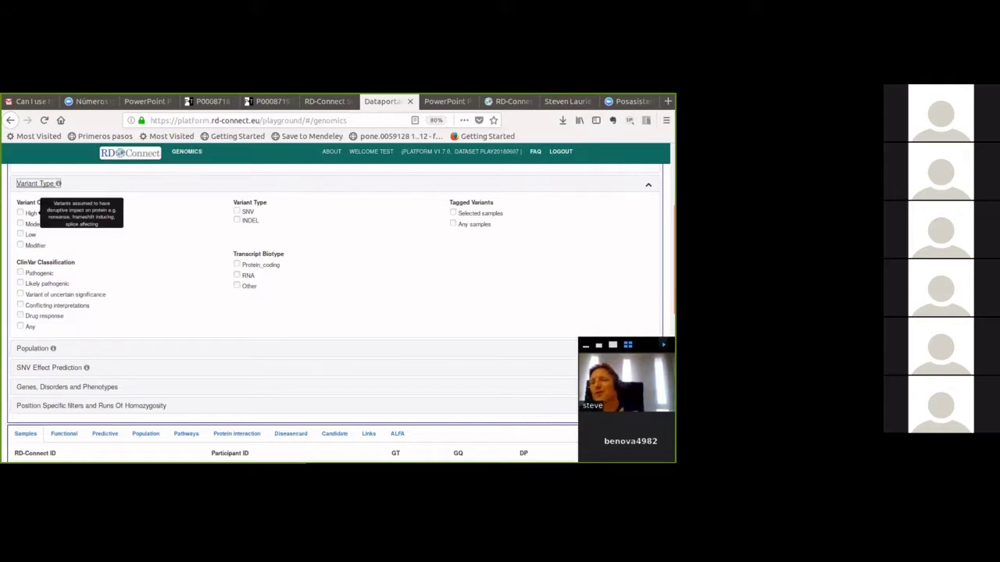
pyautogui.click(20, 212)
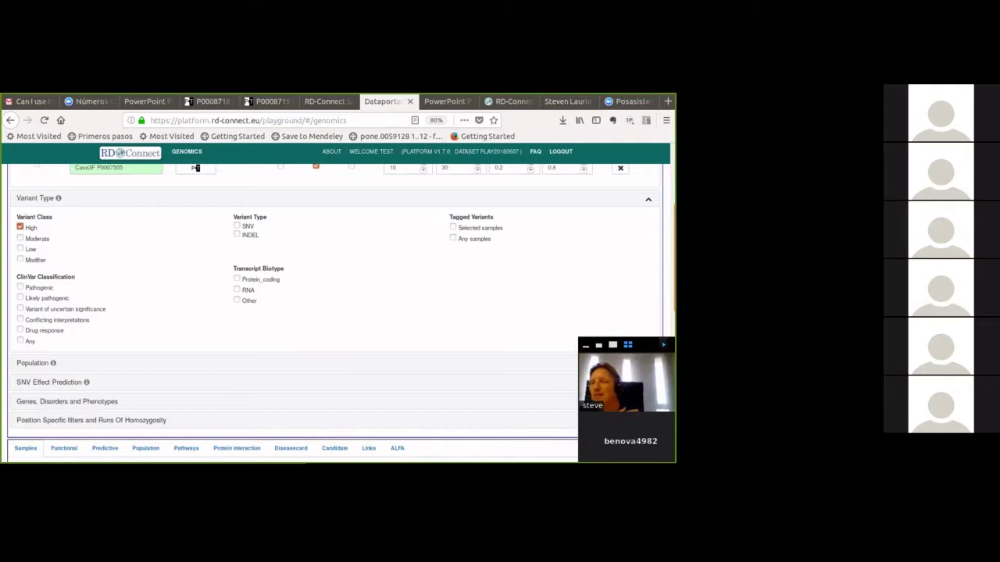
pyautogui.moveTo(36, 239)
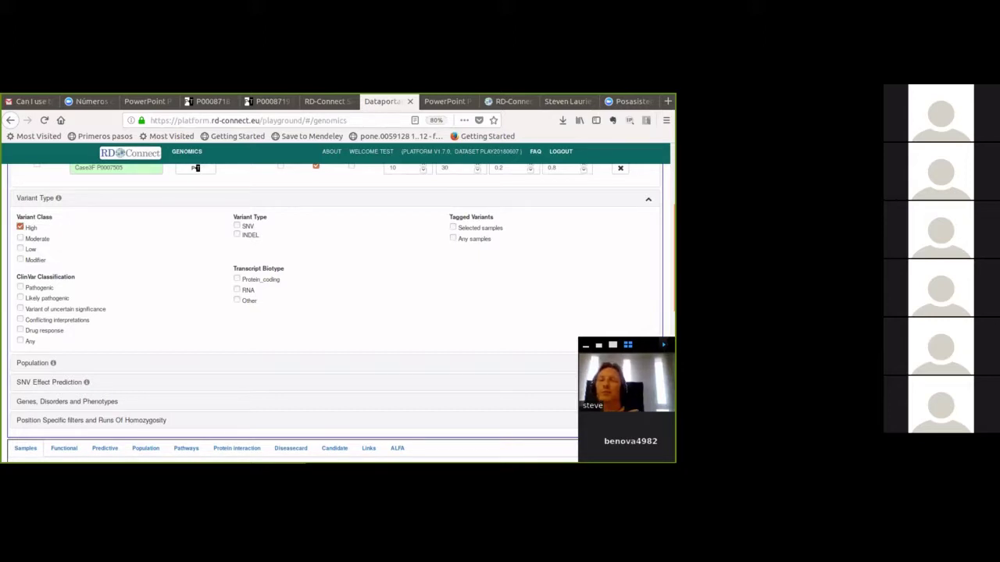
pyautogui.click(20, 237)
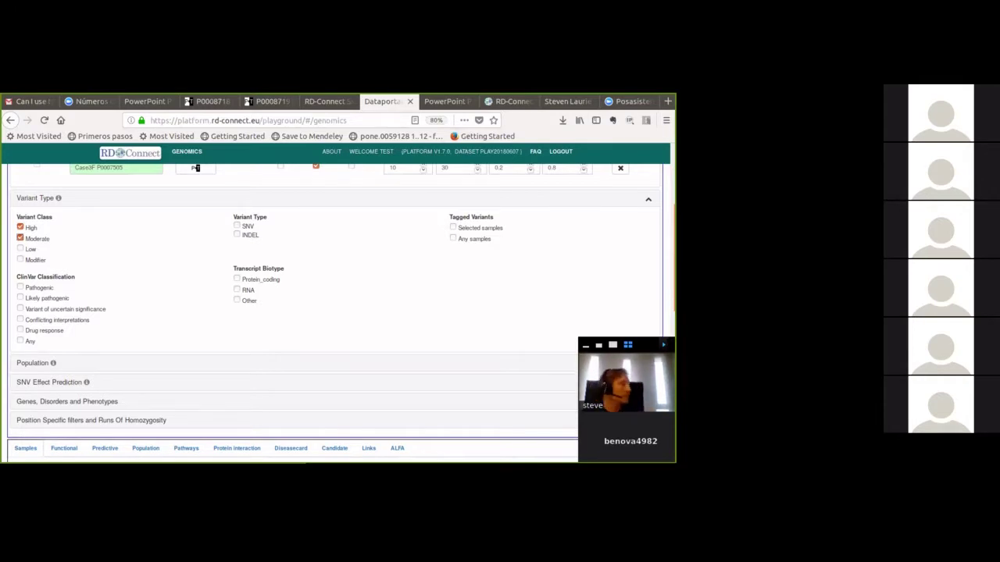
# Review the available Population filters for ExAC, 1000GP, gnomAD and internal frequency, and collapse the section again.
pyautogui.scroll(-4, 196, 168)
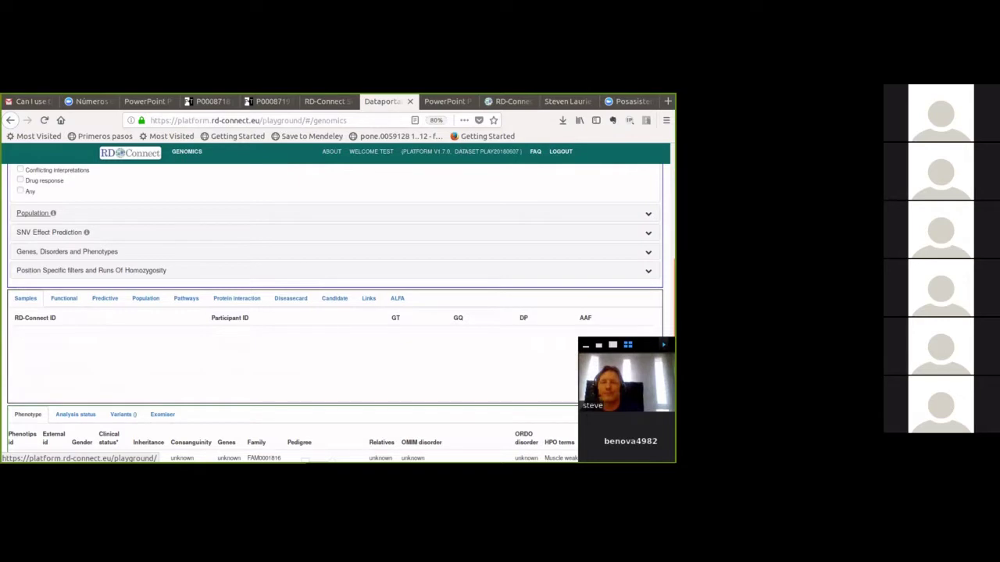
pyautogui.click(32, 214)
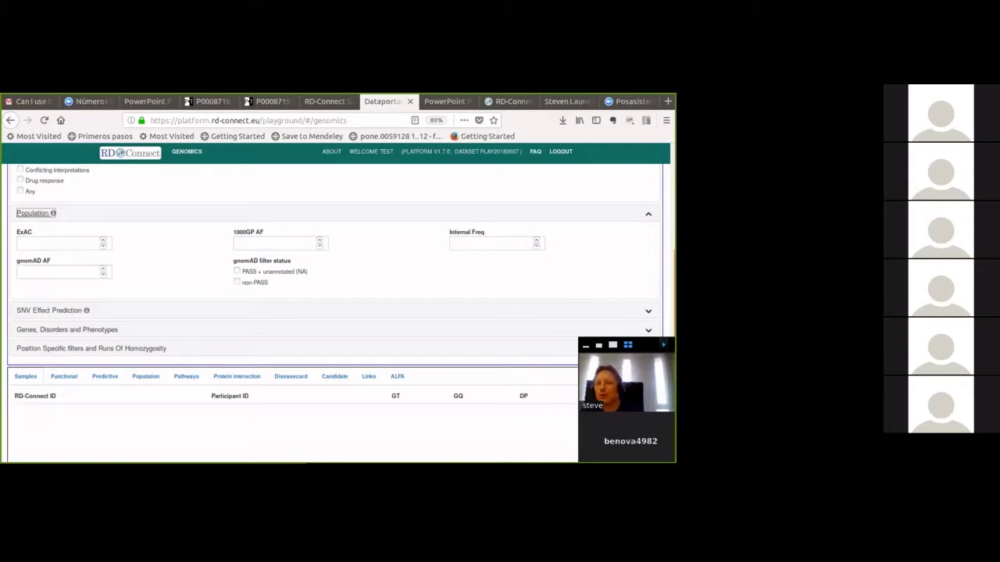
pyautogui.scroll(-1, 334, 312)
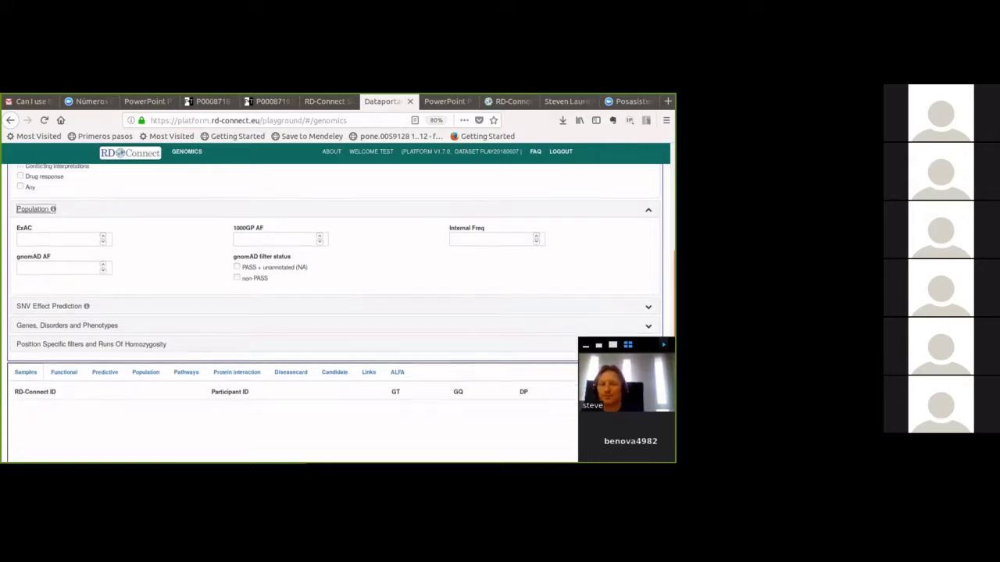
pyautogui.scroll(-2, 334, 313)
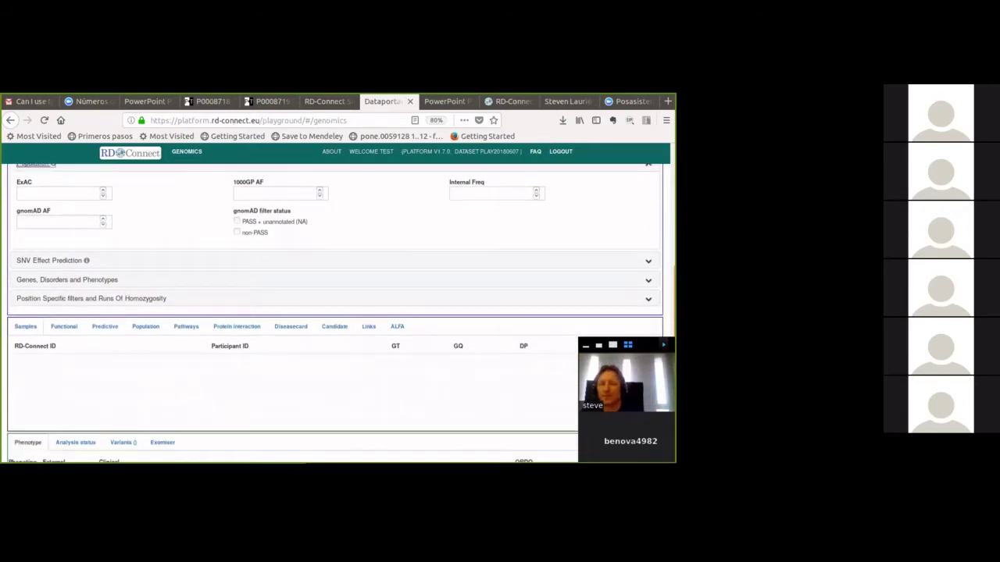
pyautogui.scroll(3, 334, 313)
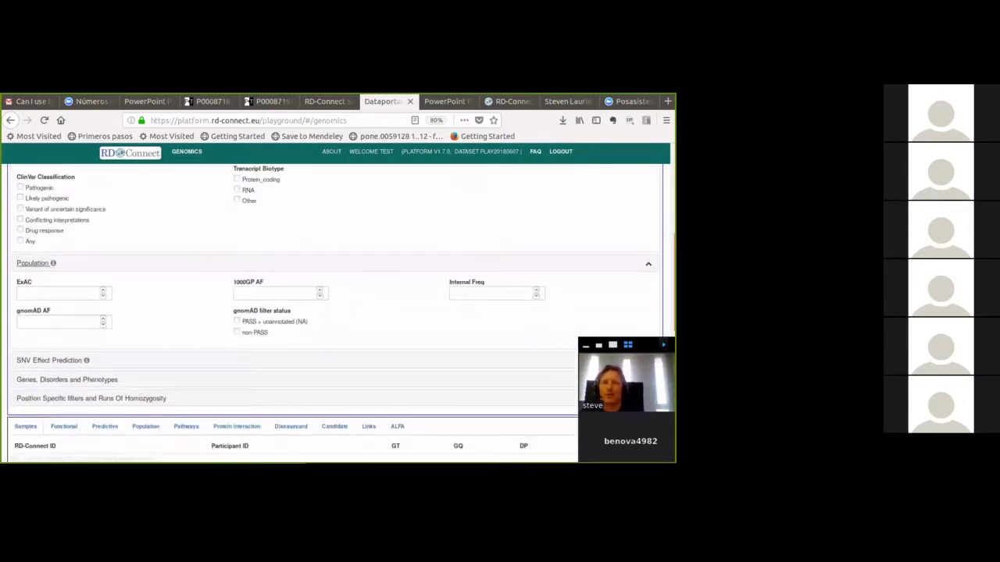
pyautogui.click(33, 263)
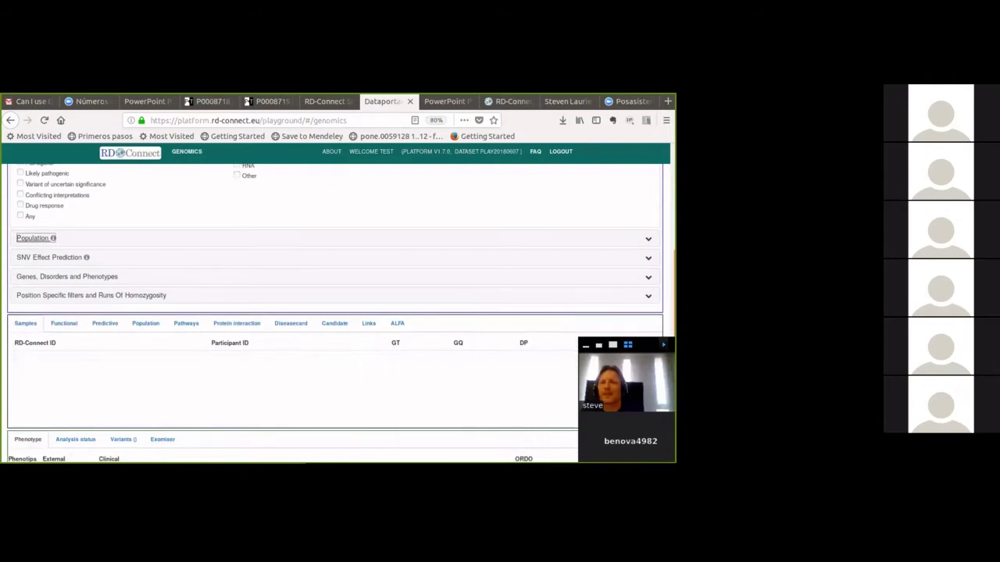
# Review the SNV Effect Prediction filters, including Mutation Taster, Polyphen2, SIFT and CADD, and collapse the section again.
pyautogui.scroll(-2, 334, 312)
pyautogui.press('Tab')
pyautogui.press('Return')
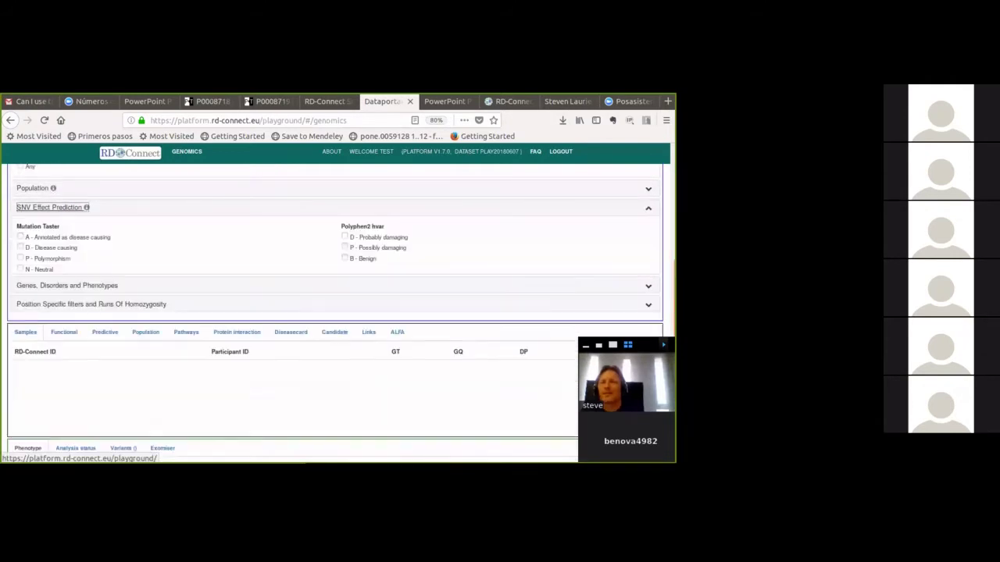
pyautogui.scroll(-1, 334, 313)
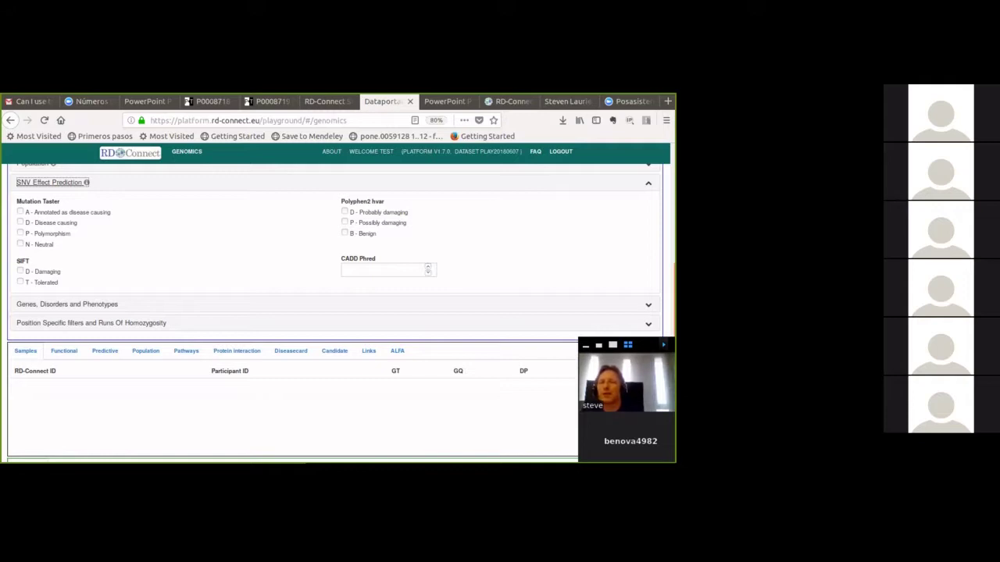
pyautogui.press('Return')
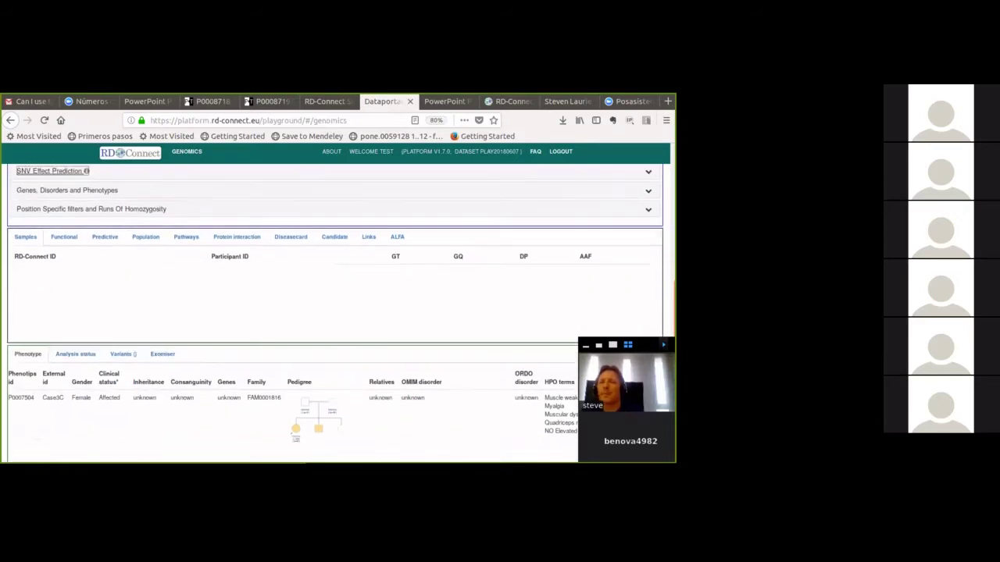
# Examine the Genes, Disorders and Phenotypes filters and the predefined gene lists without choosing one, and collapse the section.
pyautogui.press('Tab')
pyautogui.press('Return')
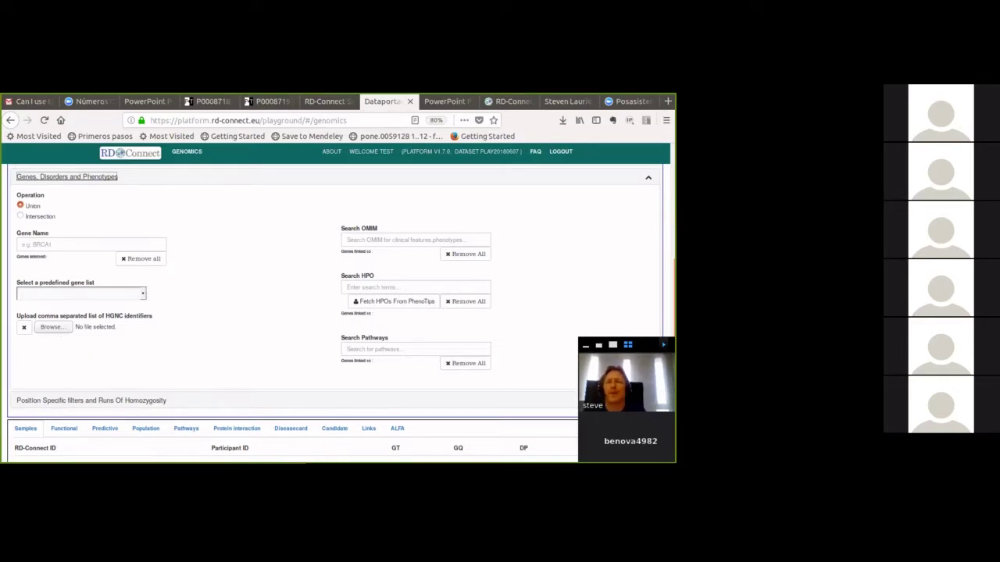
pyautogui.click(81, 293)
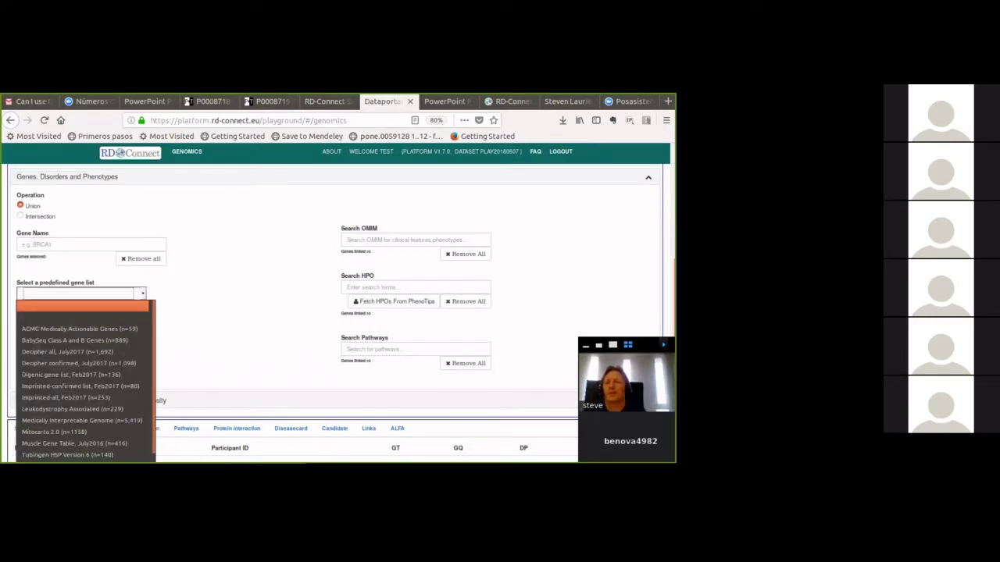
pyautogui.press('Escape')
pyautogui.scroll(-2, 336, 312)
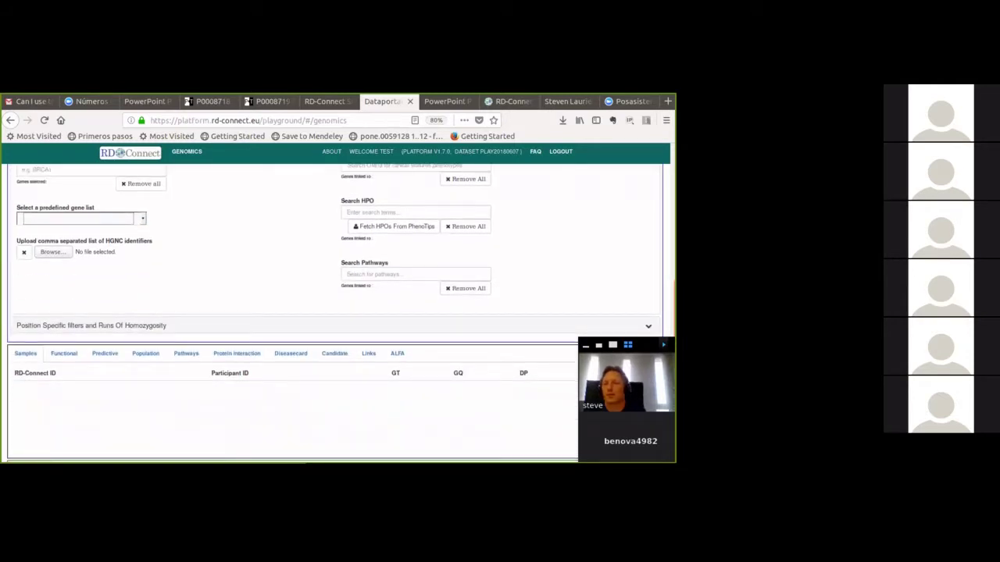
pyautogui.click(81, 218)
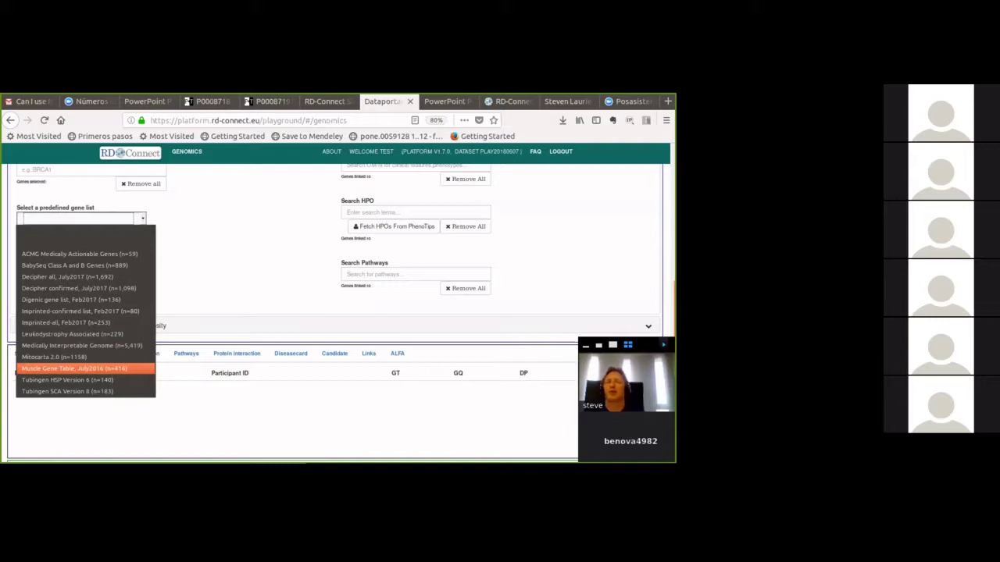
pyautogui.press('Escape')
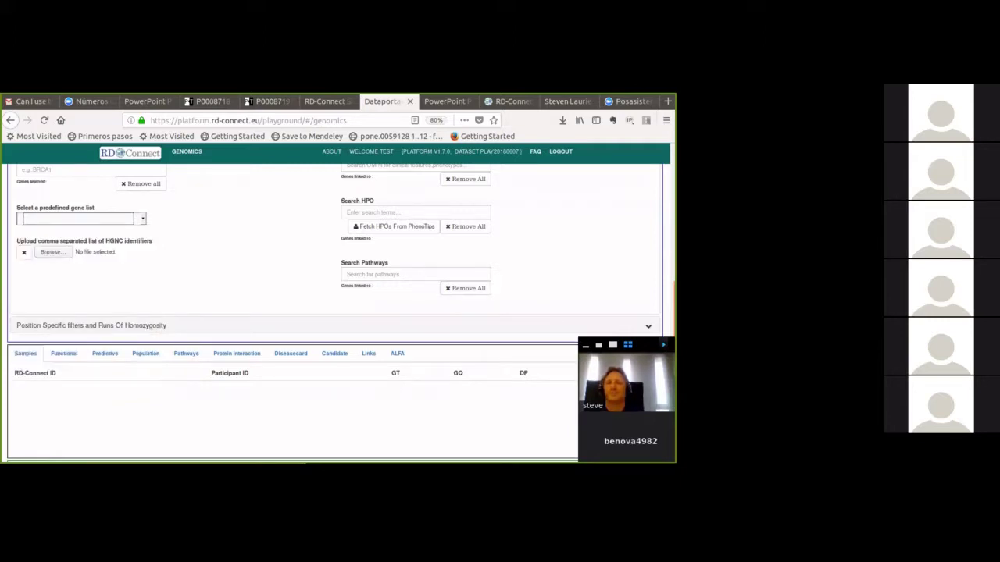
pyautogui.scroll(2, 334, 313)
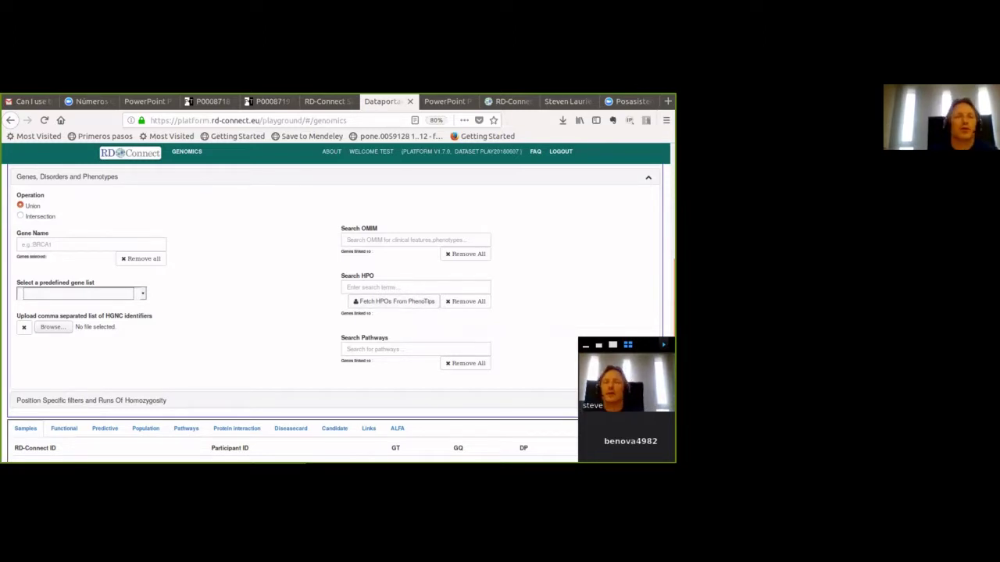
pyautogui.scroll(2, 336, 313)
pyautogui.click(66, 252)
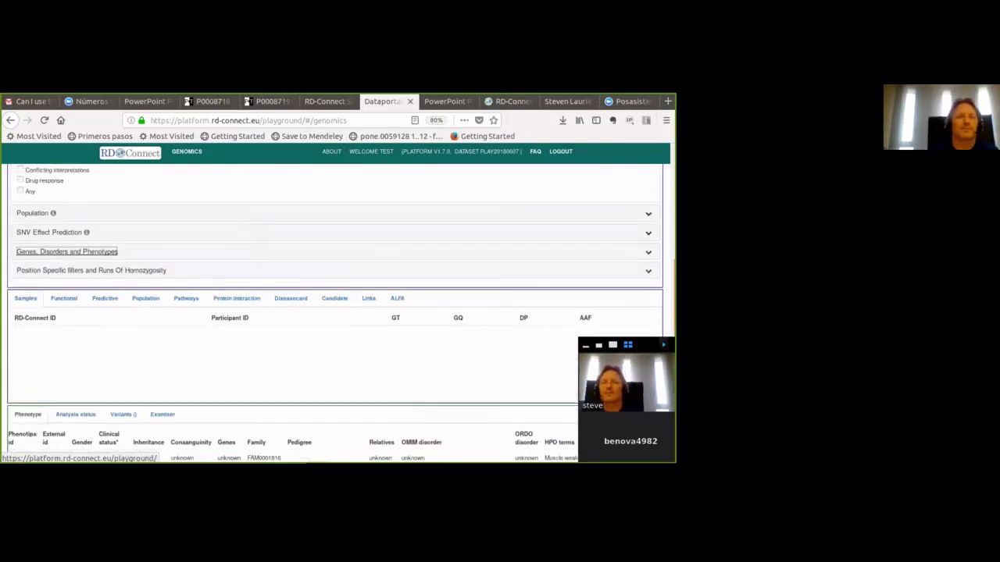
# Expand the Position Specific filters and Runs Of Homozygosity section and review its chromosome, homozygosity length and file upload options.
pyautogui.click(90, 246)
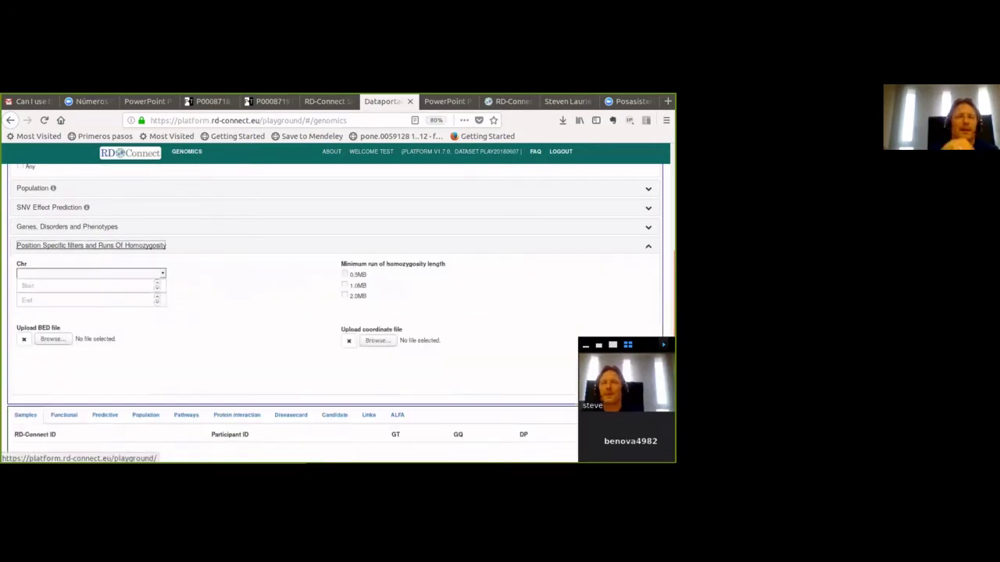
pyautogui.scroll(-1, 335, 312)
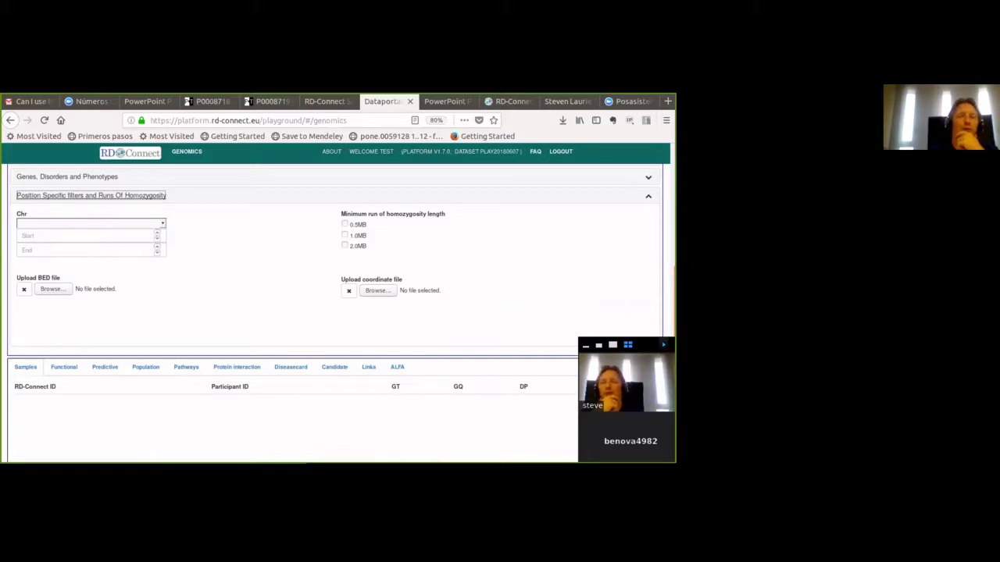
pyautogui.moveTo(54, 283)
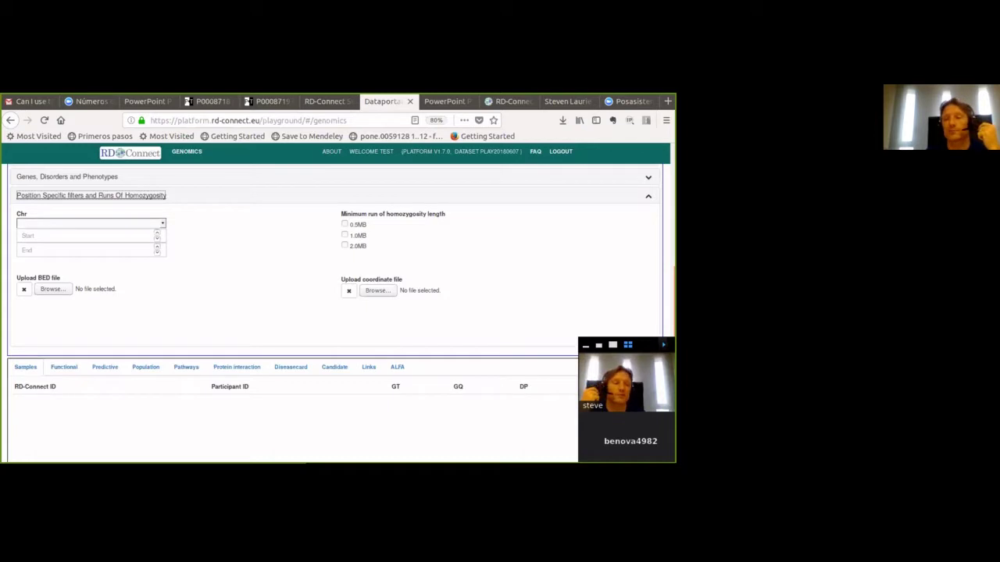
# Clear the High and Moderate variant classes, collapse the Variant Type filters and run the query on the Case3 trio.
pyautogui.scroll(2, 334, 313)
pyautogui.scroll(5, 334, 313)
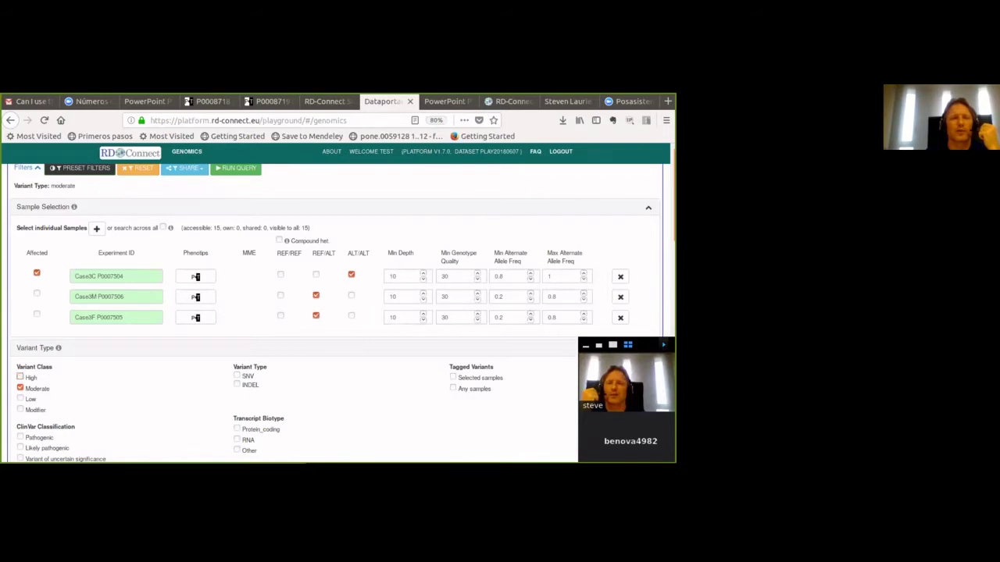
pyautogui.click(35, 333)
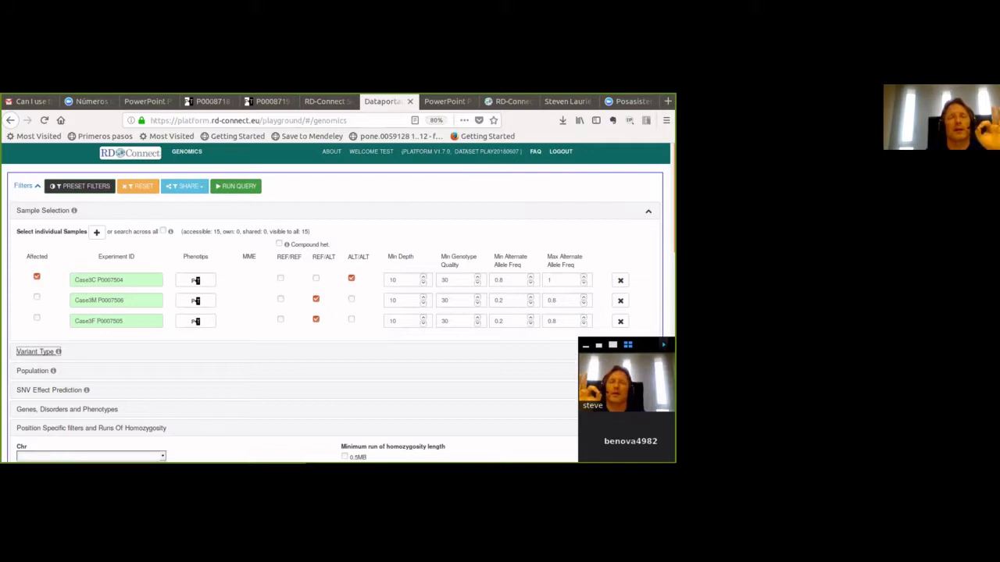
pyautogui.click(235, 186)
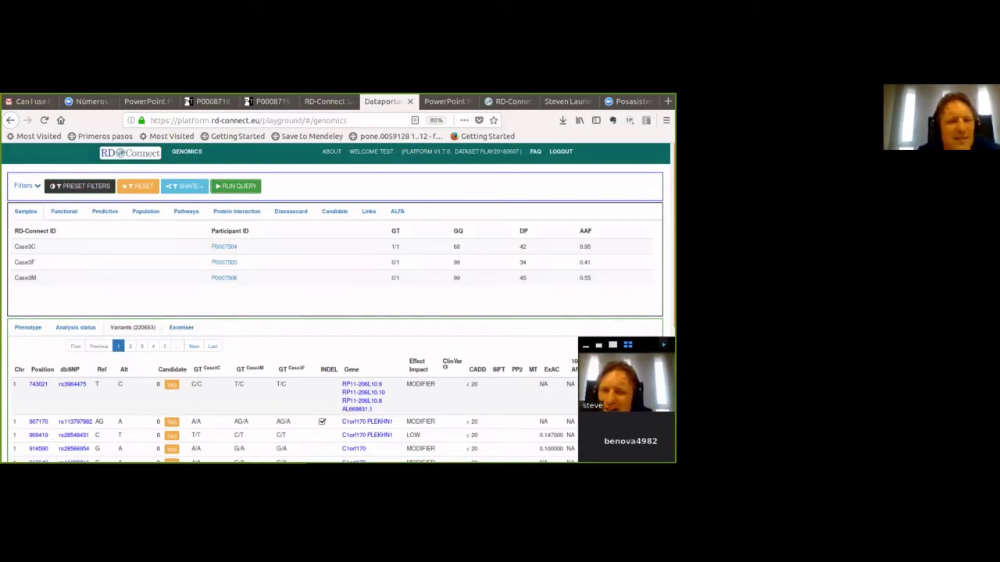
# Look through the returned variants table, comparing the trio's genotypes, genes, effect impact and population frequencies.
pyautogui.scroll(-3, 335, 312)
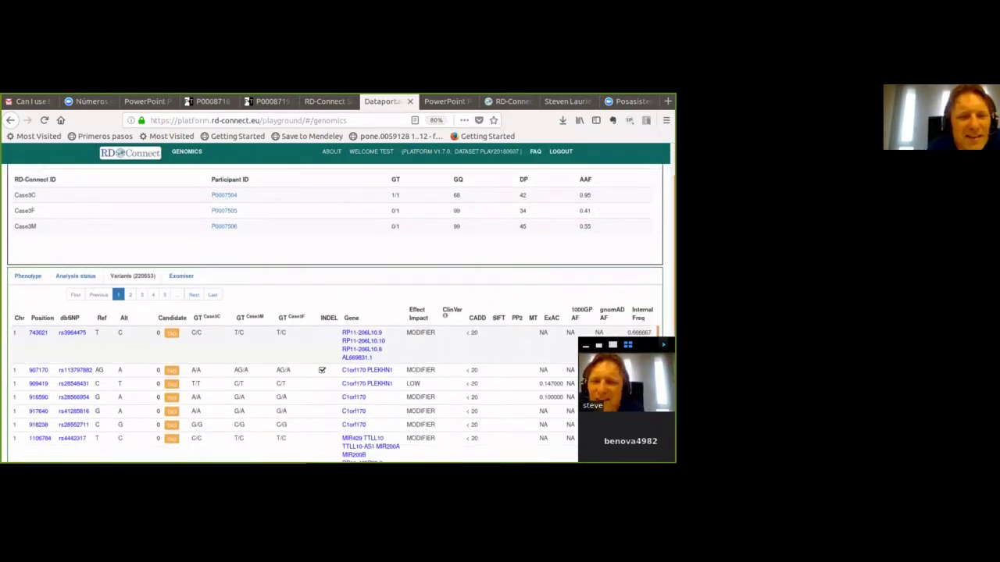
pyautogui.scroll(1, 336, 367)
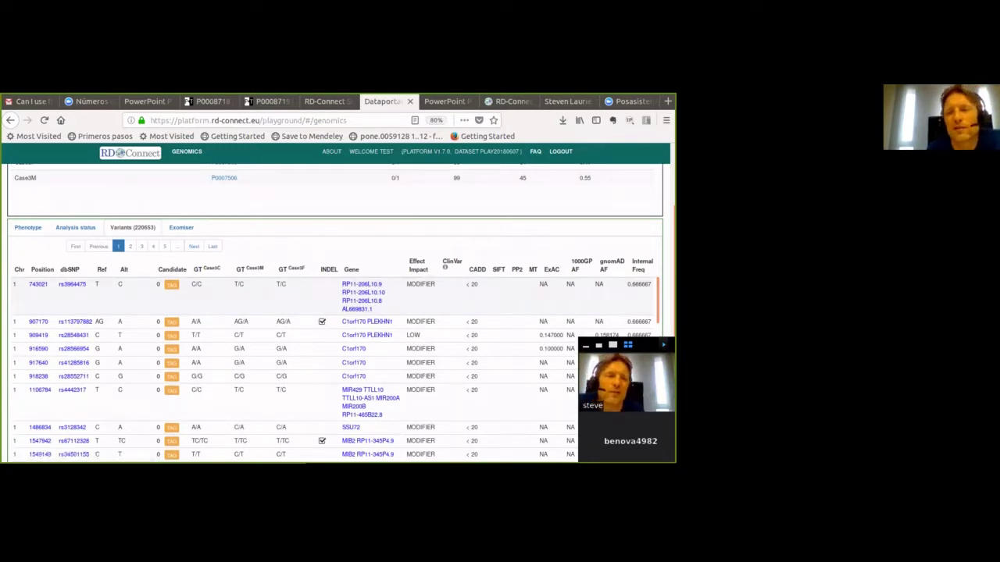
pyautogui.scroll(-2, 336, 312)
pyautogui.scroll(1, 336, 312)
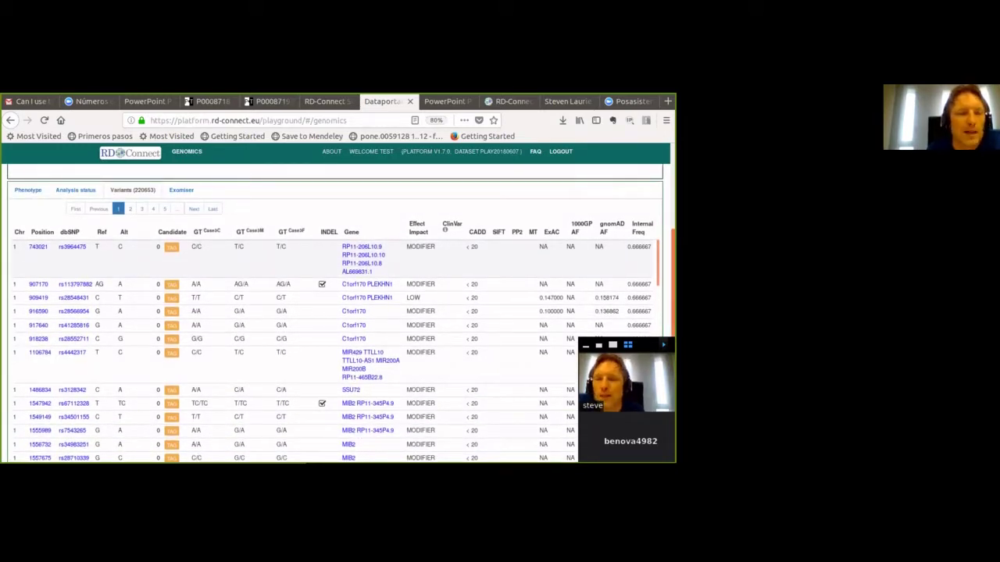
pyautogui.scroll(-1, 336, 313)
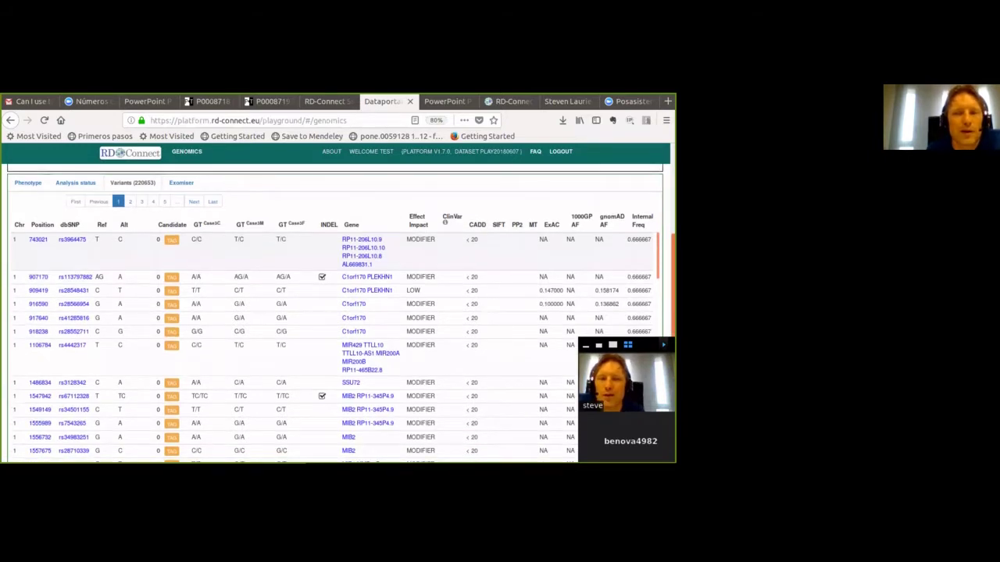
pyautogui.scroll(3, 335, 312)
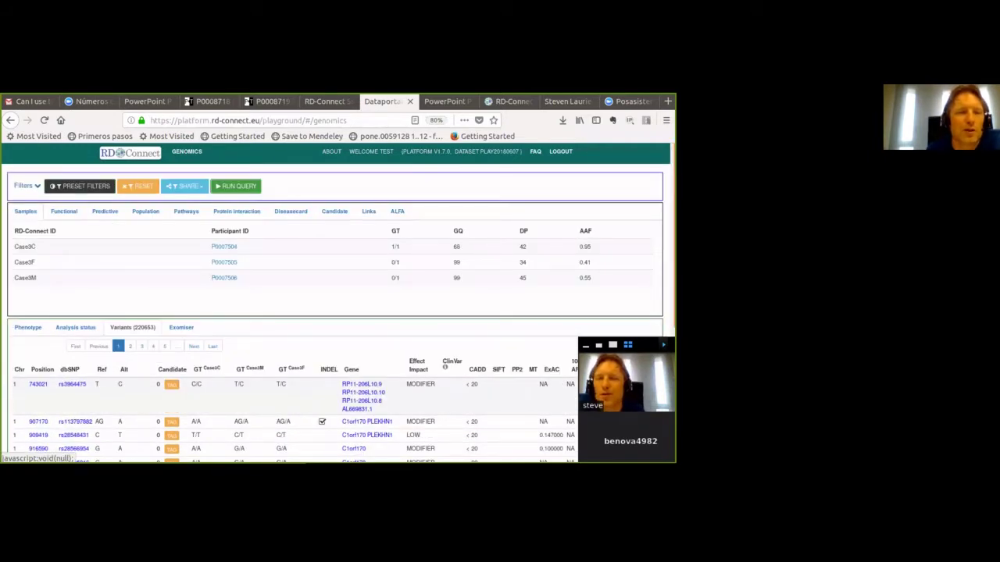
# Reopen the filters, select the High and Moderate variant classes under Variant Type, and run the query on the Case3 trio.
pyautogui.click(27, 186)
pyautogui.scroll(-2, 336, 312)
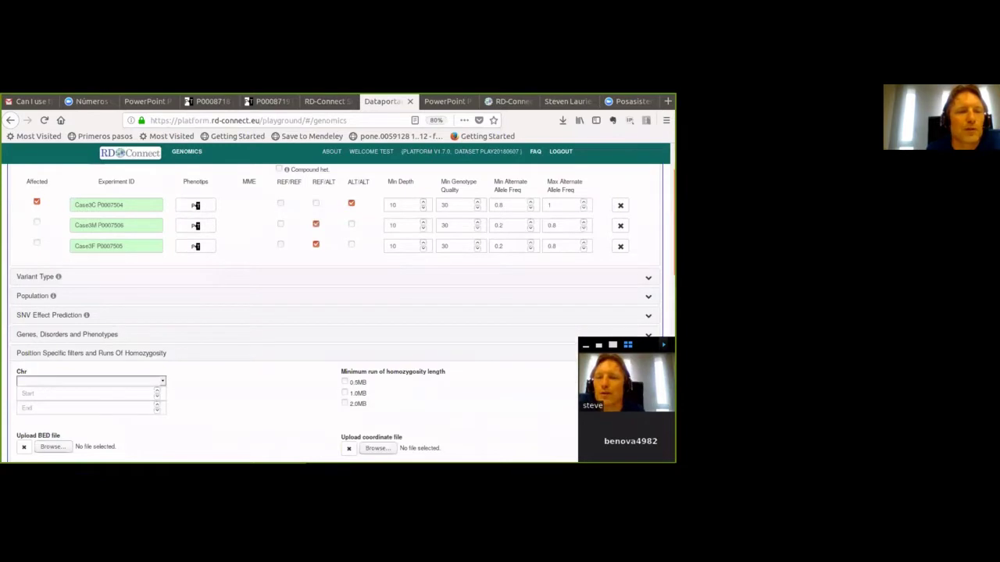
pyautogui.click(36, 276)
pyautogui.scroll(-1, 335, 313)
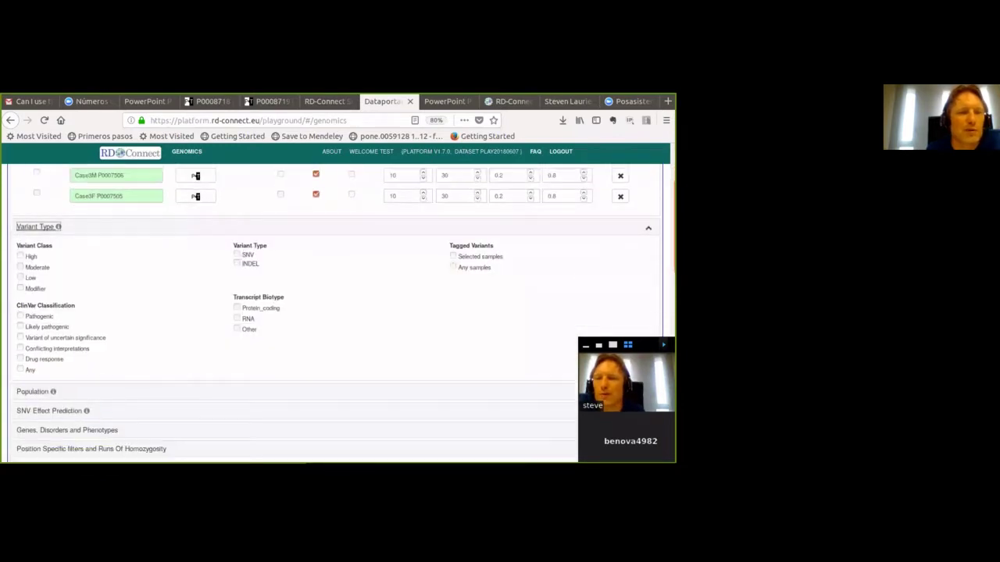
pyautogui.click(20, 256)
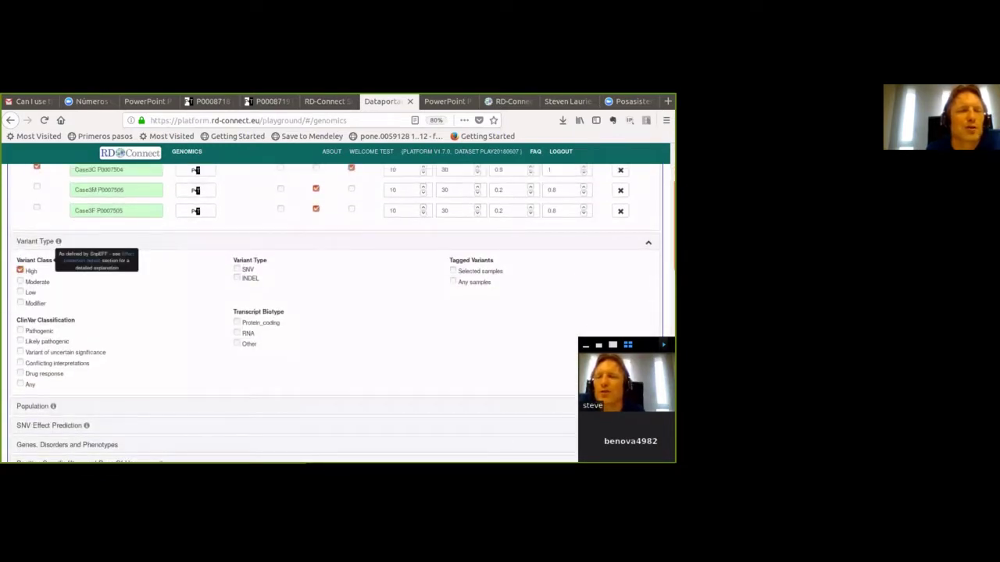
pyautogui.click(20, 281)
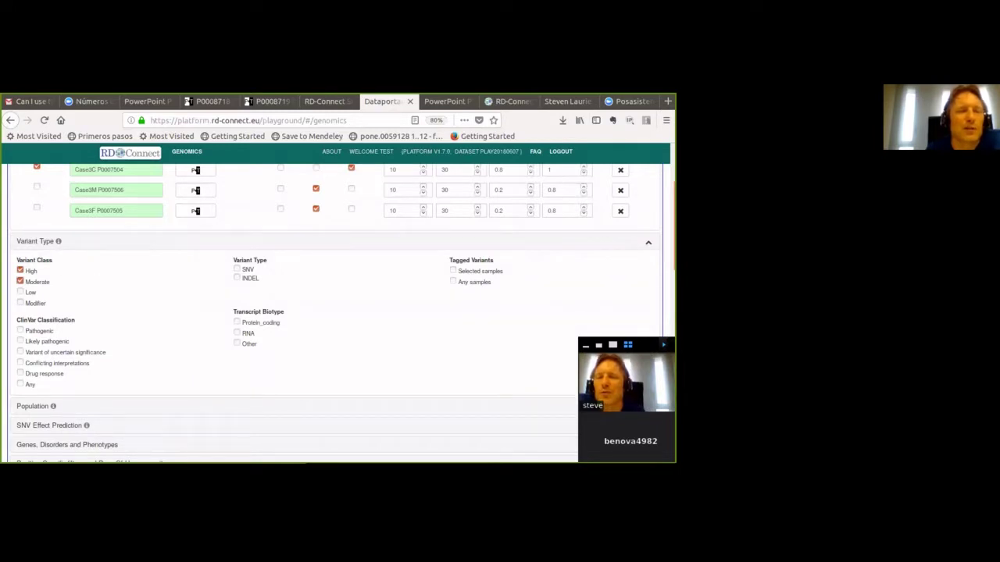
pyautogui.scroll(3, 336, 313)
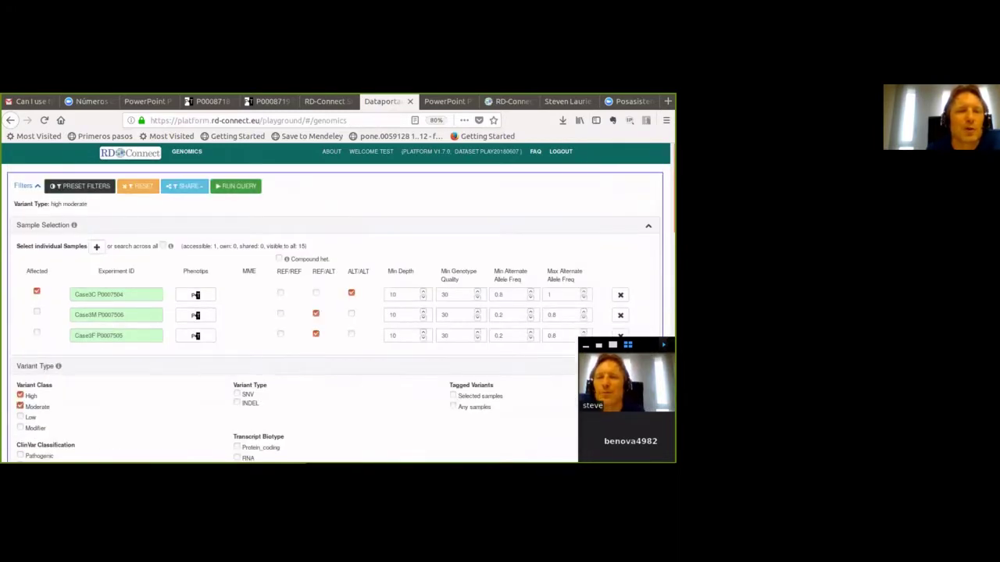
pyautogui.click(235, 185)
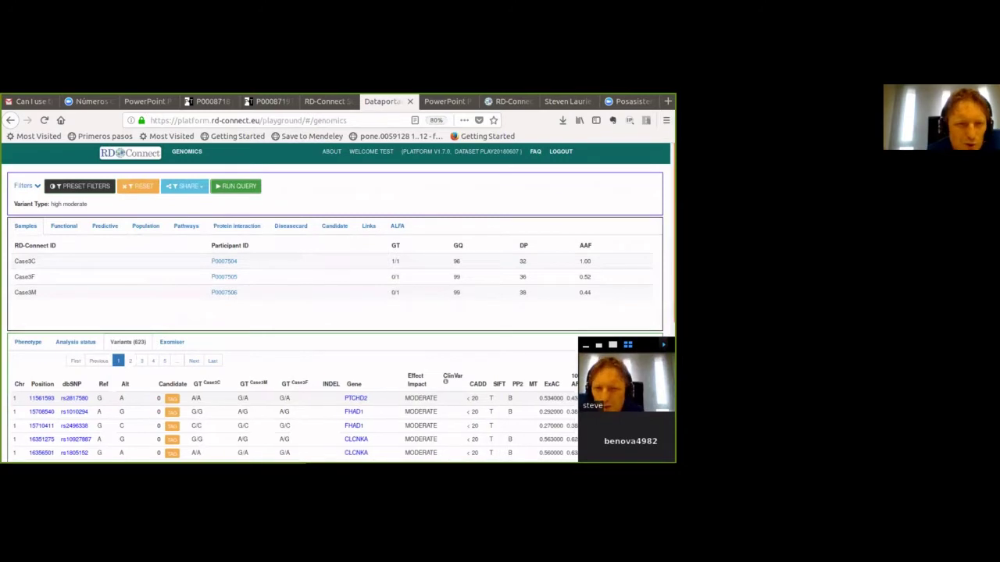
# Examine the returned variants' genotypes, effect impact, predictions and population frequencies, and briefly reopen the filters to check the settings.
pyautogui.scroll(-1, 336, 313)
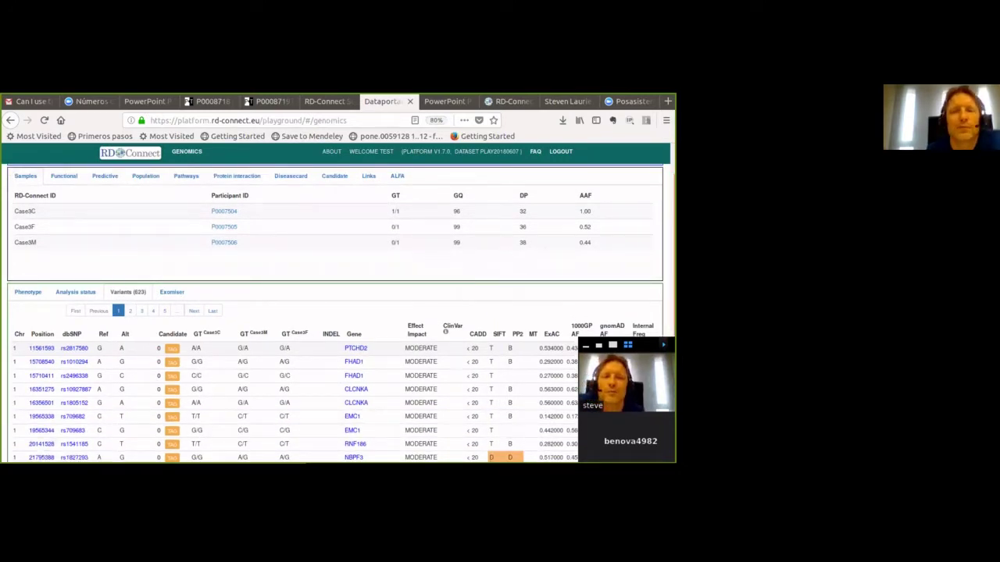
pyautogui.scroll(-1, 336, 313)
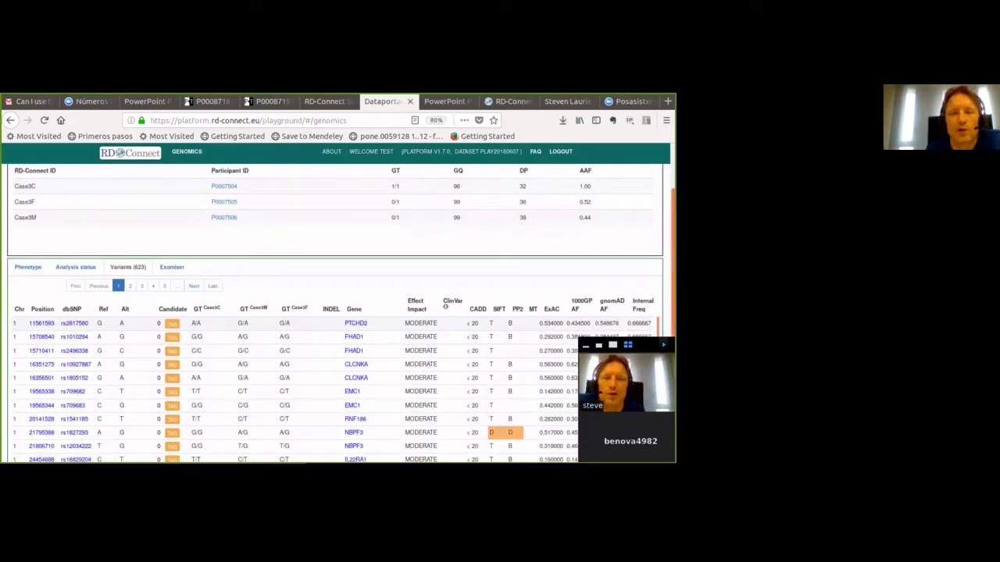
pyautogui.scroll(-3, 336, 313)
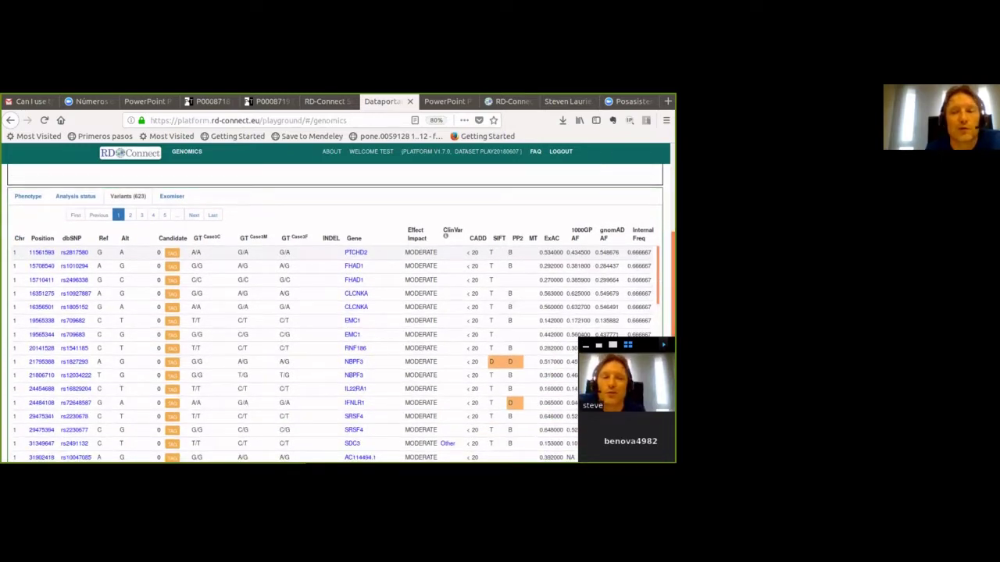
pyautogui.scroll(-4, 336, 313)
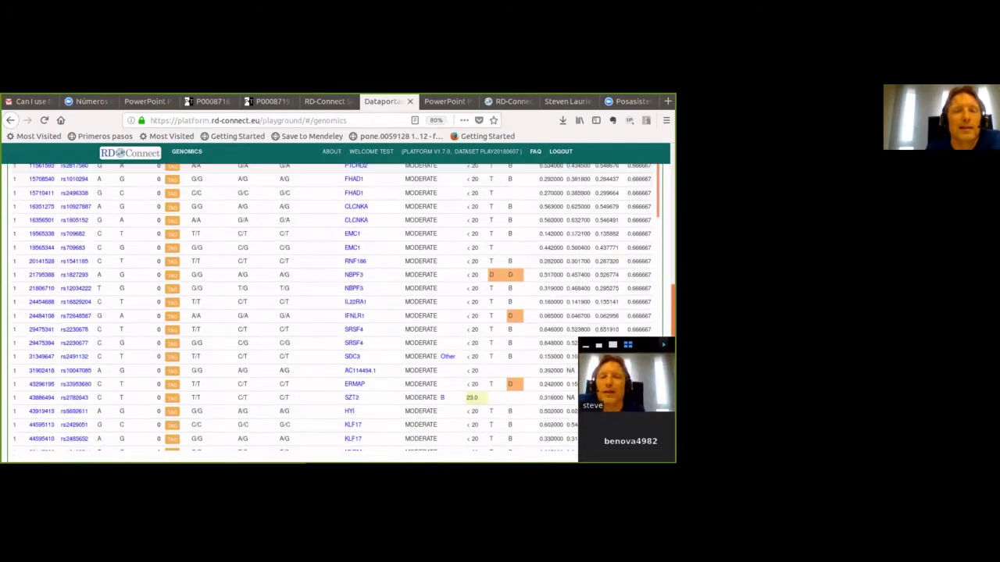
pyautogui.scroll(8, 336, 313)
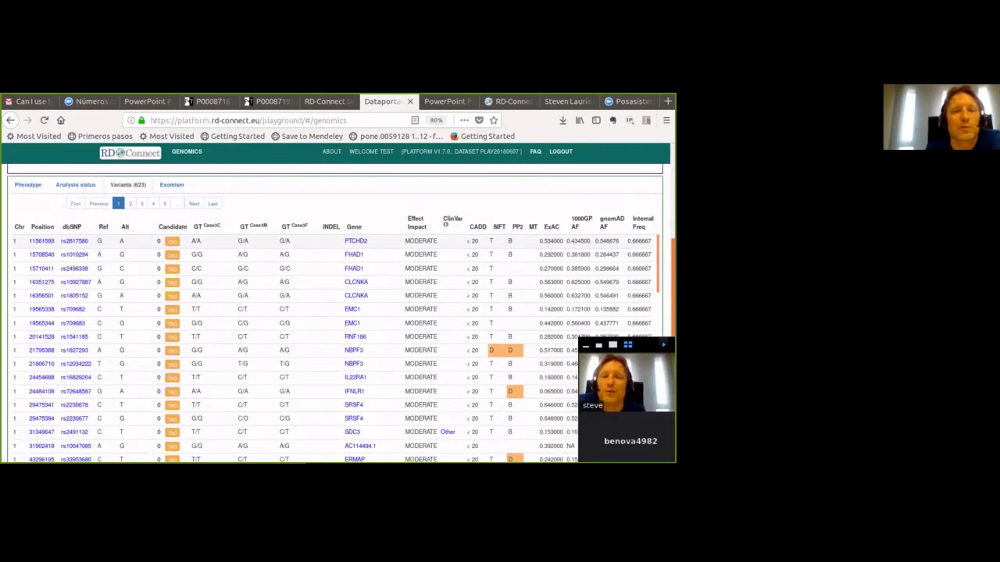
pyautogui.scroll(2, 336, 313)
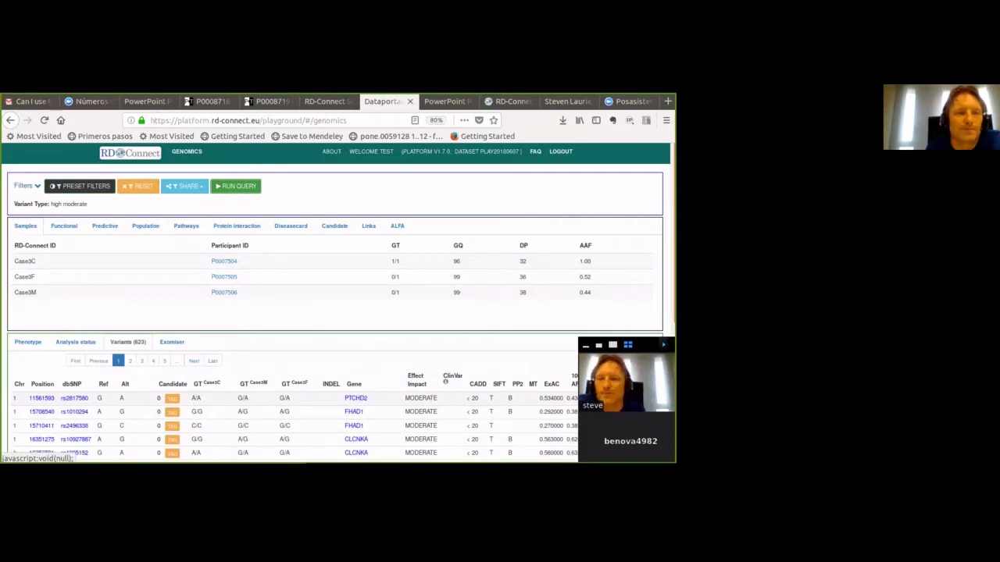
pyautogui.click(25, 186)
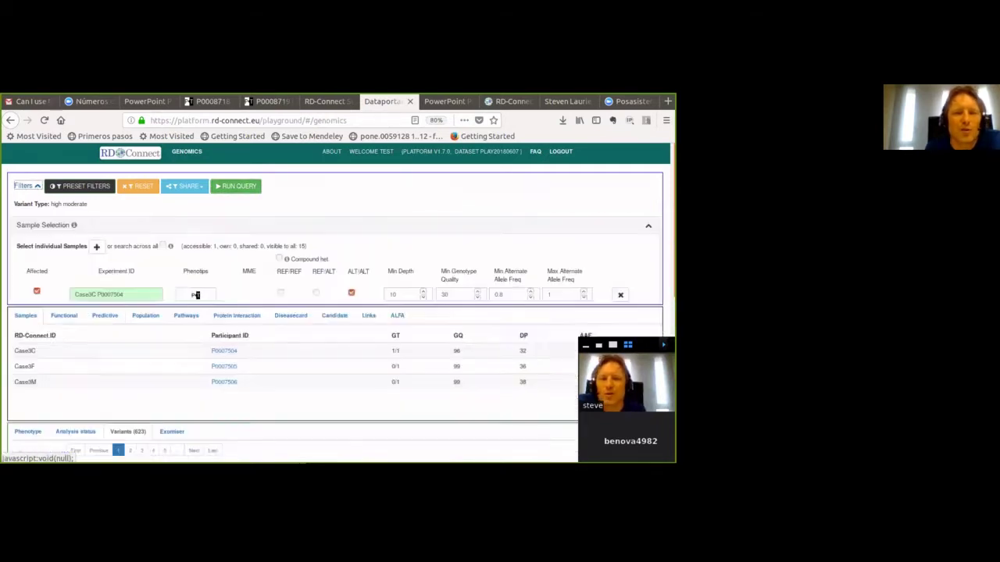
pyautogui.scroll(-5, 336, 313)
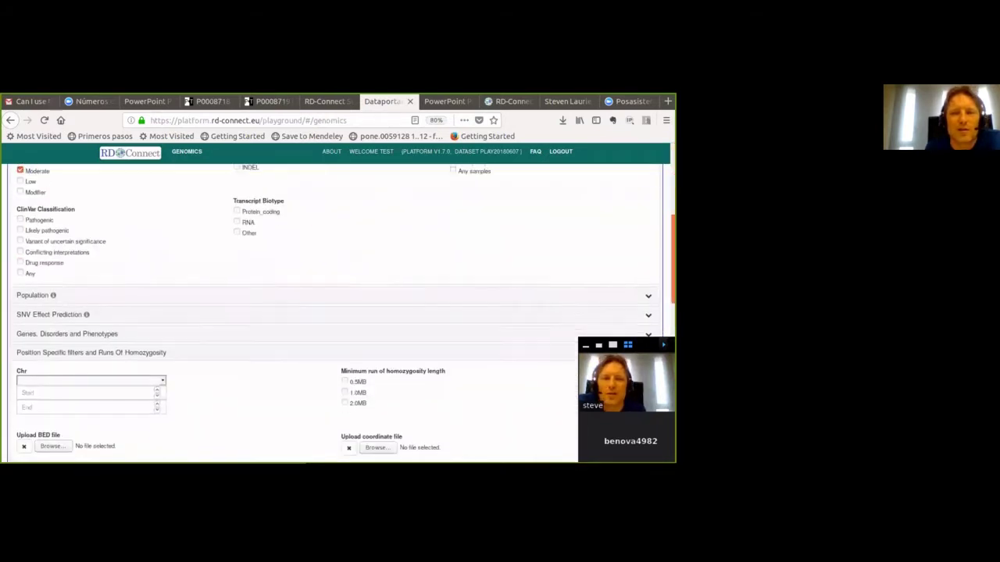
pyautogui.scroll(5, 336, 312)
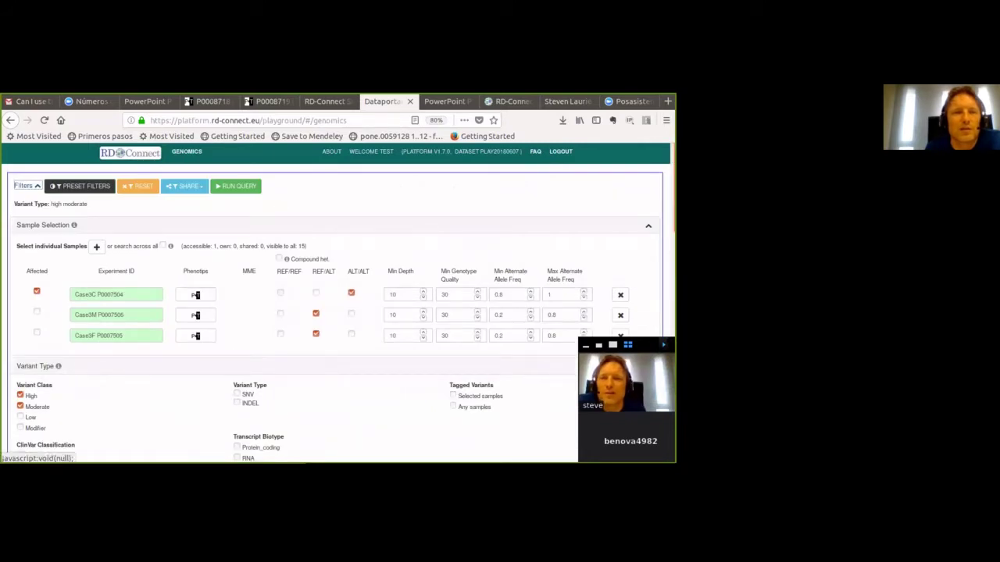
pyautogui.click(235, 186)
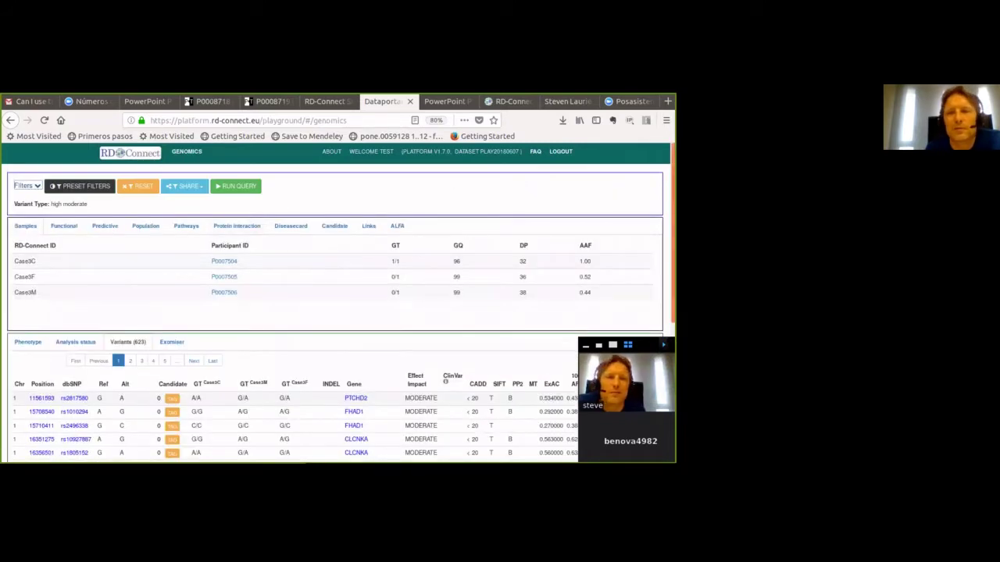
pyautogui.scroll(-3, 336, 312)
pyautogui.scroll(-3, 336, 312)
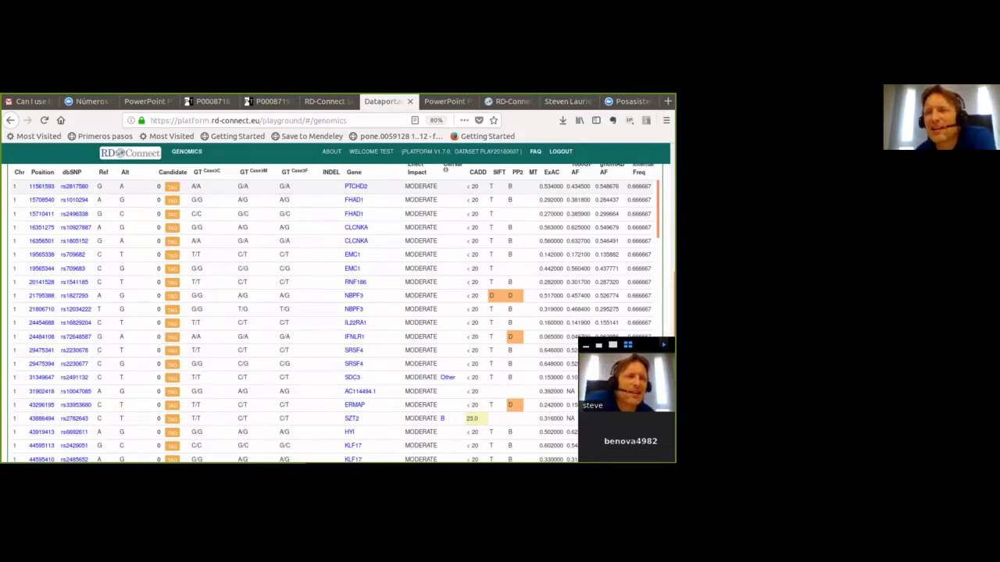
pyautogui.scroll(1, 335, 312)
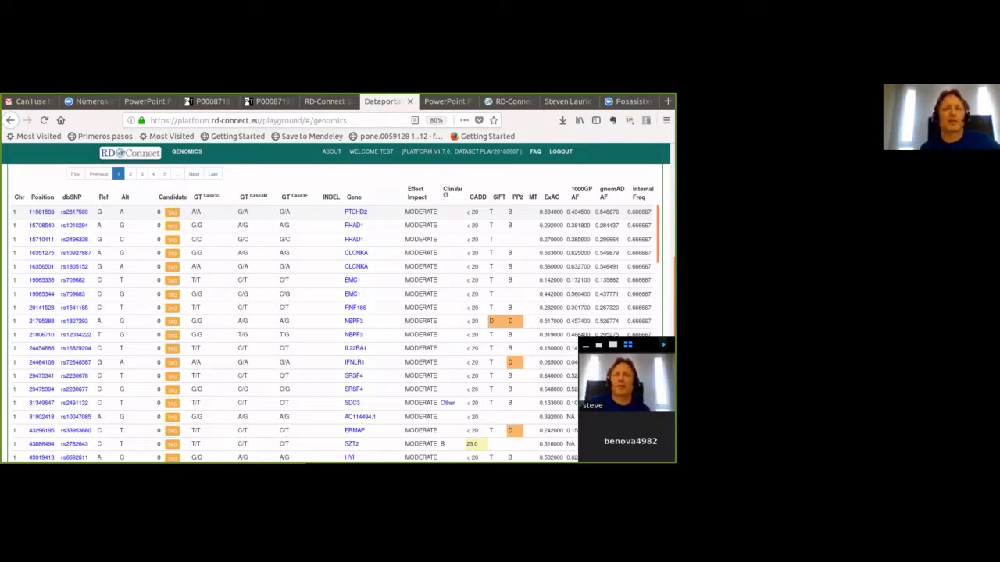
pyautogui.scroll(5, 336, 312)
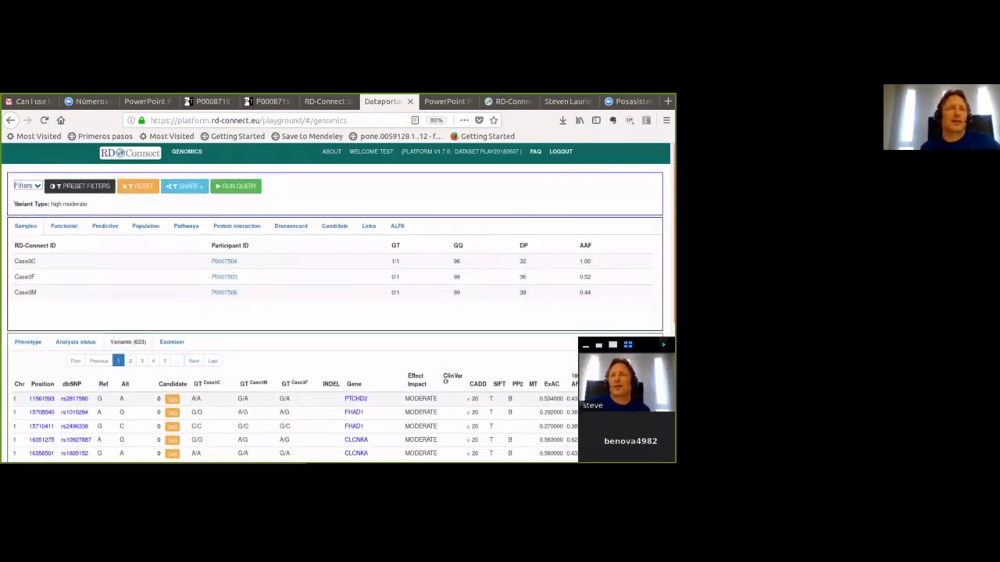
# Reopen the filters, collapse the Variant Type section and expand the Population section.
pyautogui.click(28, 186)
pyautogui.scroll(-5, 336, 312)
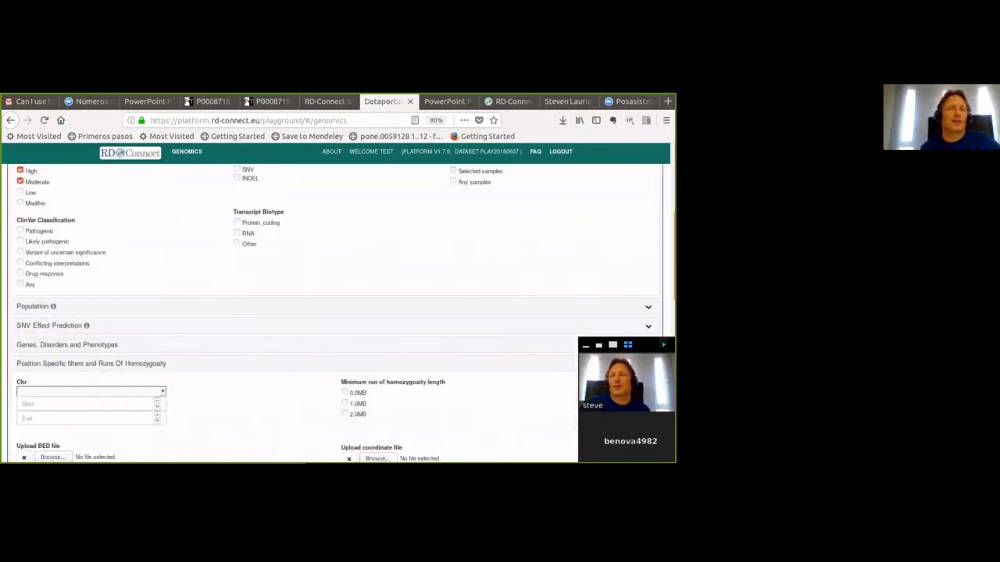
pyautogui.scroll(3, 336, 312)
pyautogui.click(35, 241)
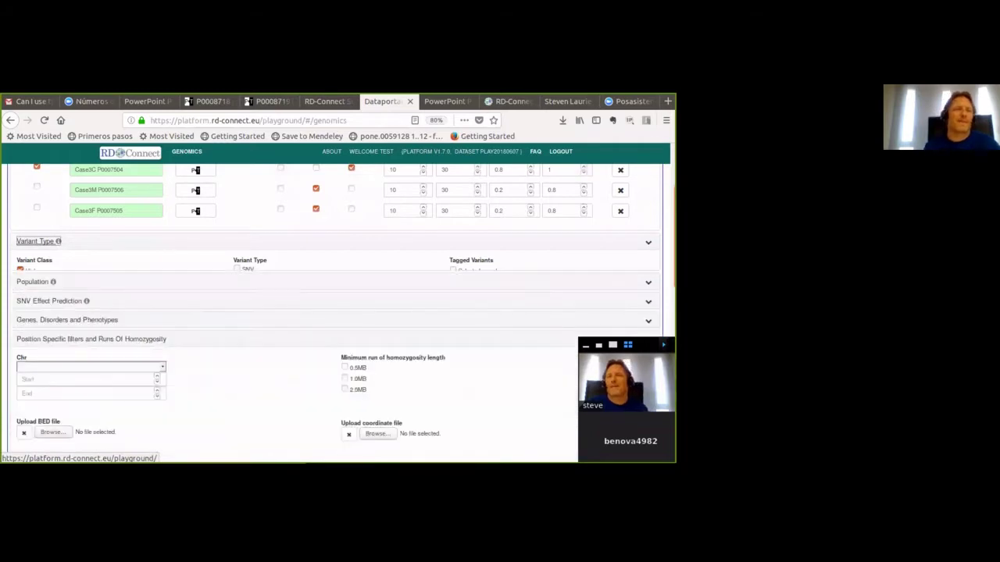
pyautogui.click(33, 260)
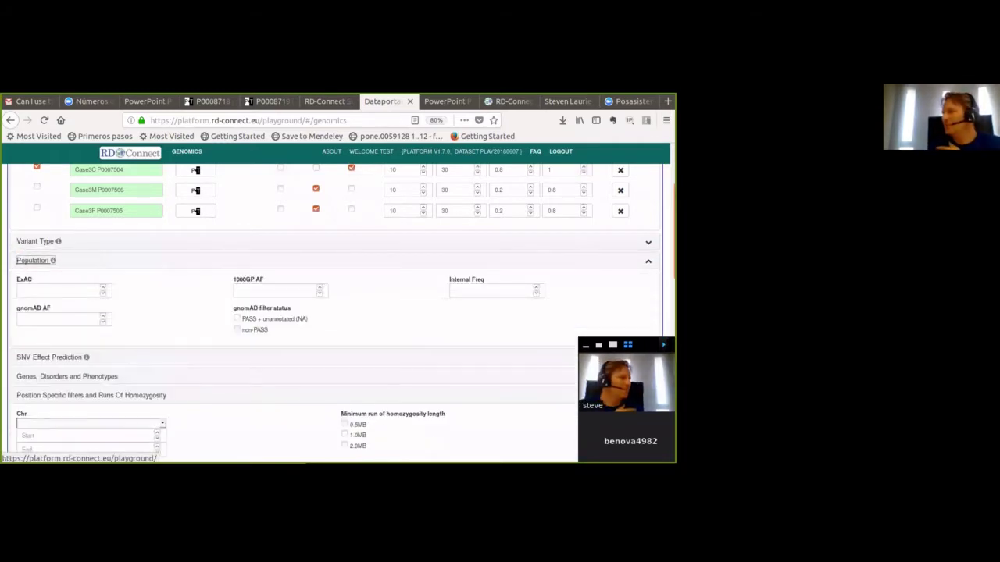
pyautogui.scroll(-1, 336, 313)
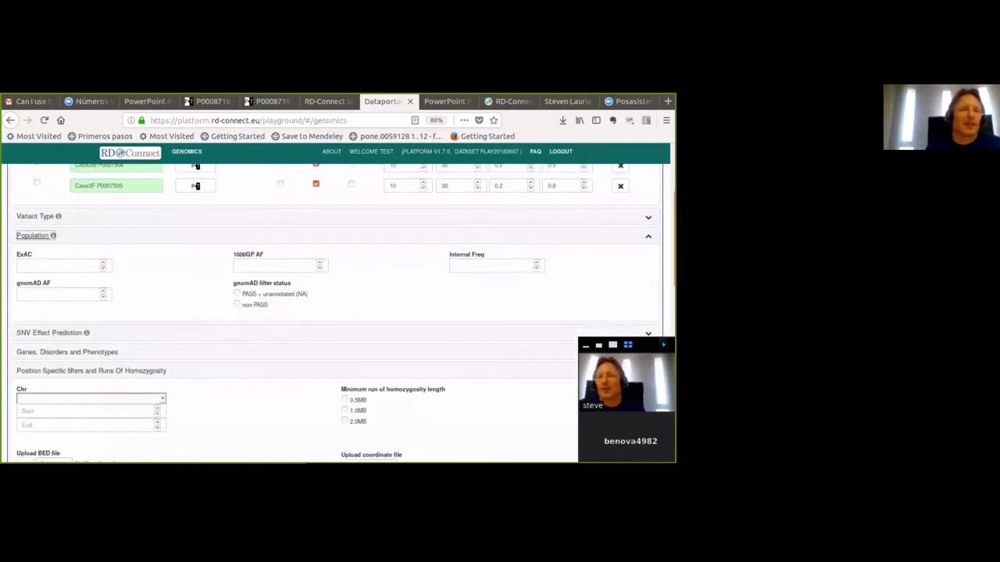
# Set the ExAC and 1000GP AF population frequency limits to 0.2.
pyautogui.click(59, 265)
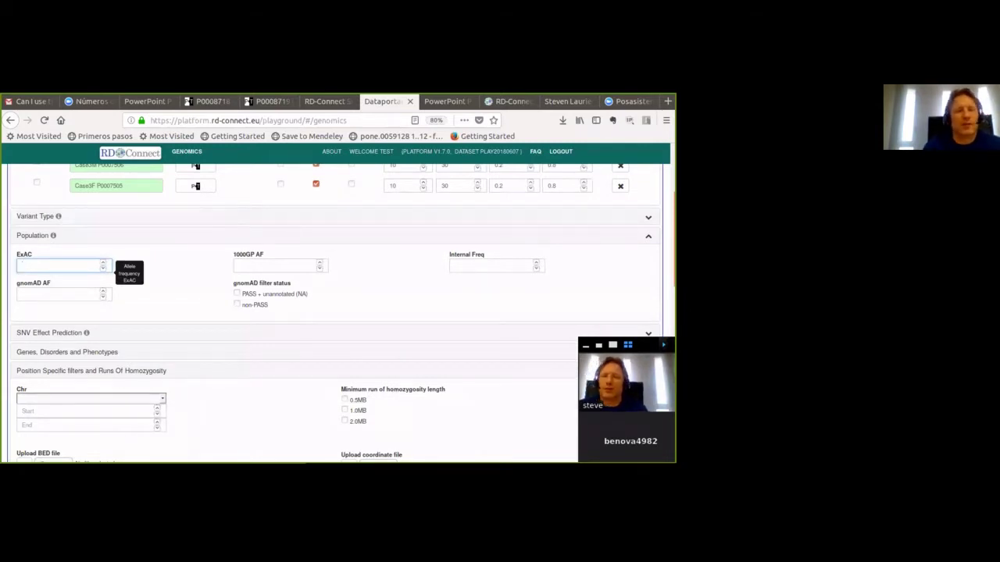
pyautogui.write('0.2')
pyautogui.click(239, 266)
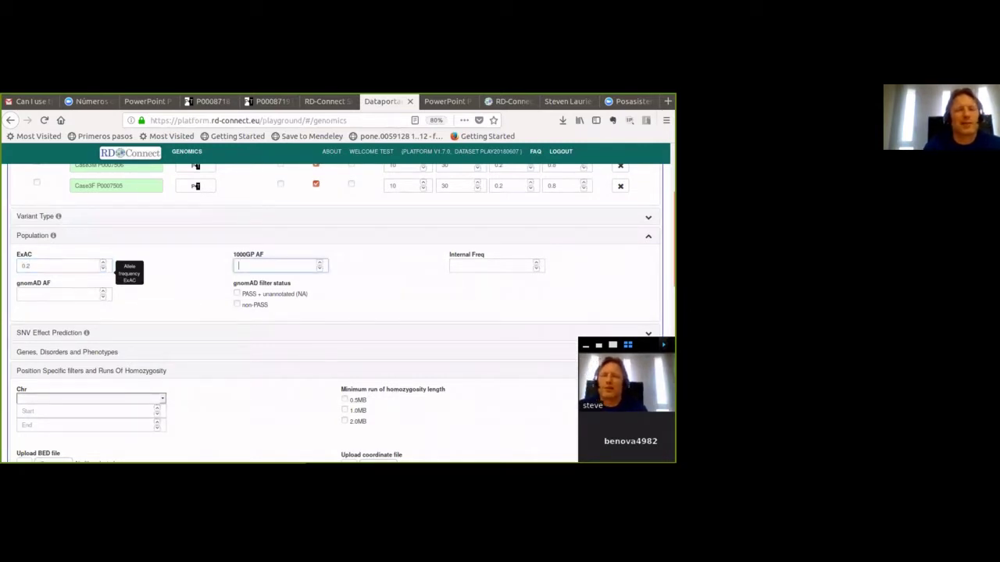
pyautogui.write('0.2')
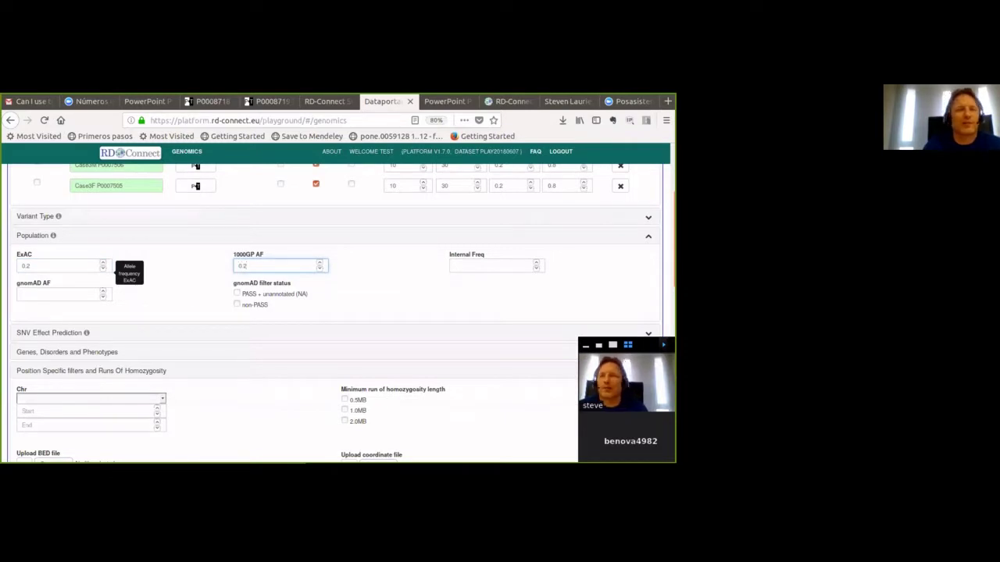
# Set the ExAC, 1000GP AF and gnomAD AF population frequency limits each to 0.02.
pyautogui.hotkey('shift', 'Tab')
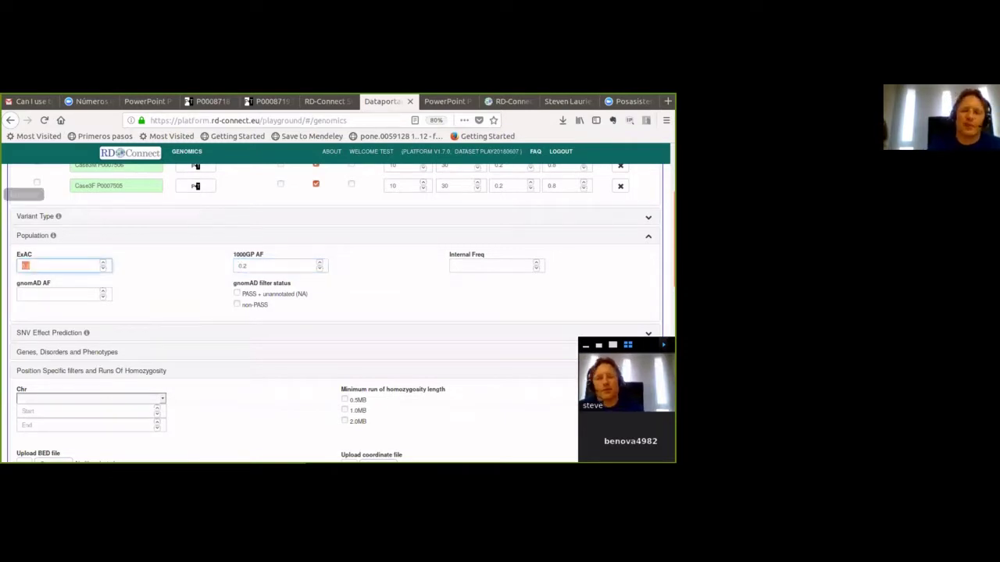
pyautogui.write('0.03')
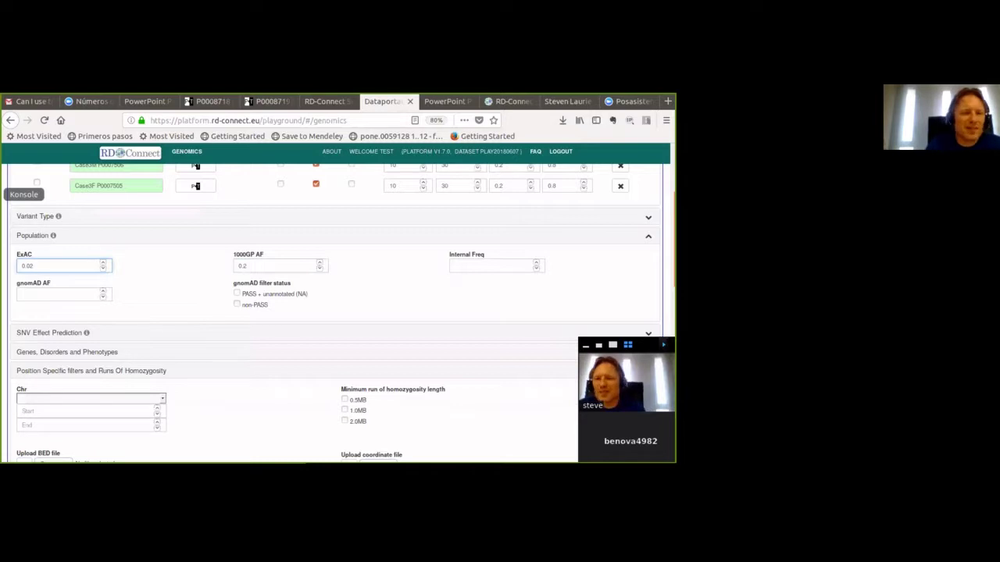
pyautogui.press('Tab')
pyautogui.write('0.02')
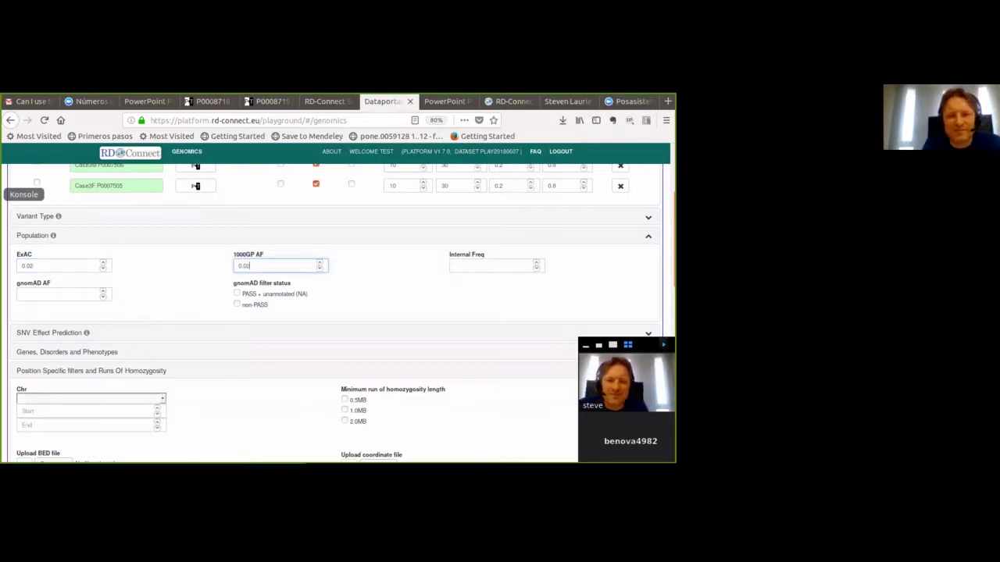
pyautogui.press('Tab')
pyautogui.press('Tab')
pyautogui.write('0.')
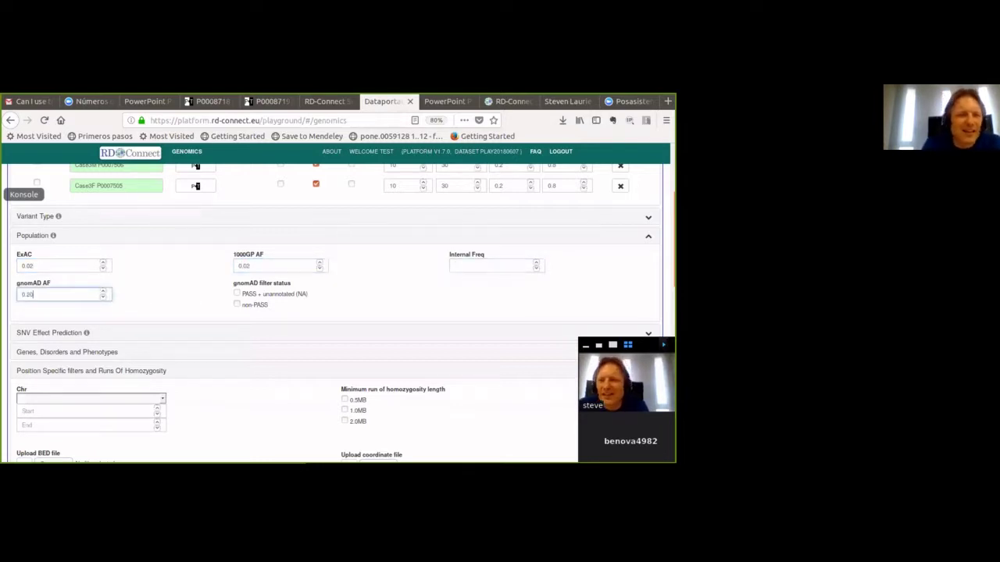
pyautogui.write('0.02')
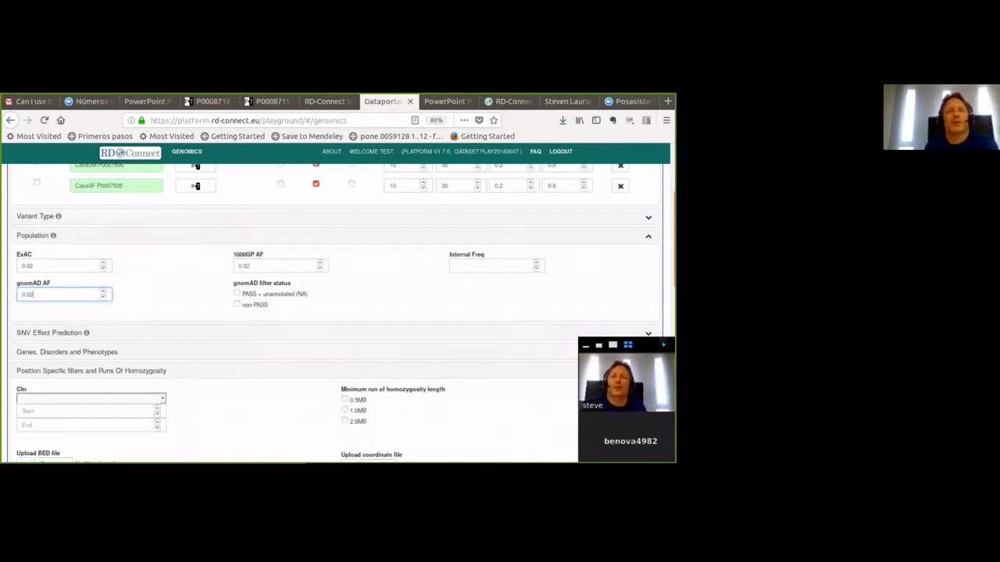
# Run the query with the population frequency limits and look over the returned variants table.
pyautogui.scroll(3, 335, 312)
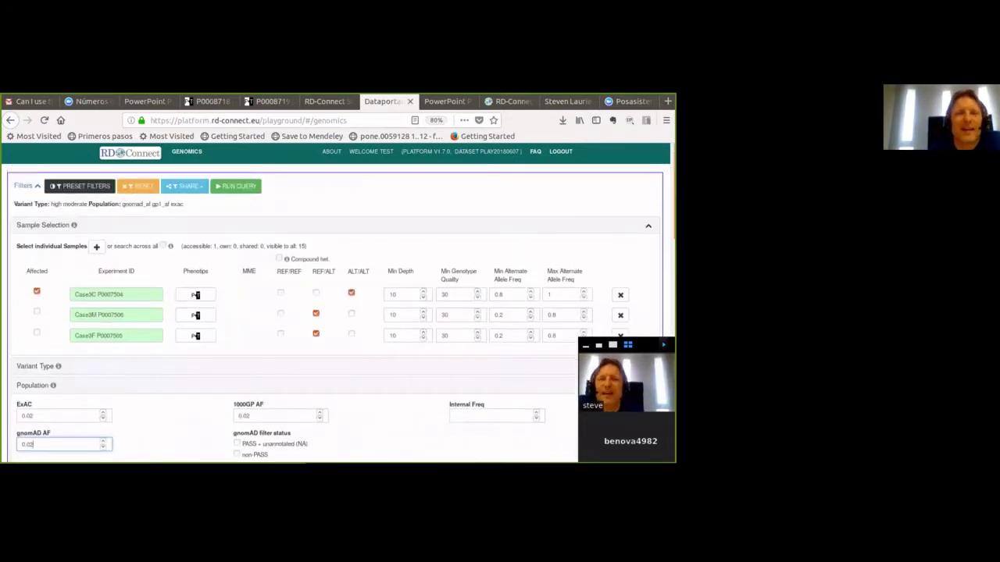
pyautogui.click(235, 186)
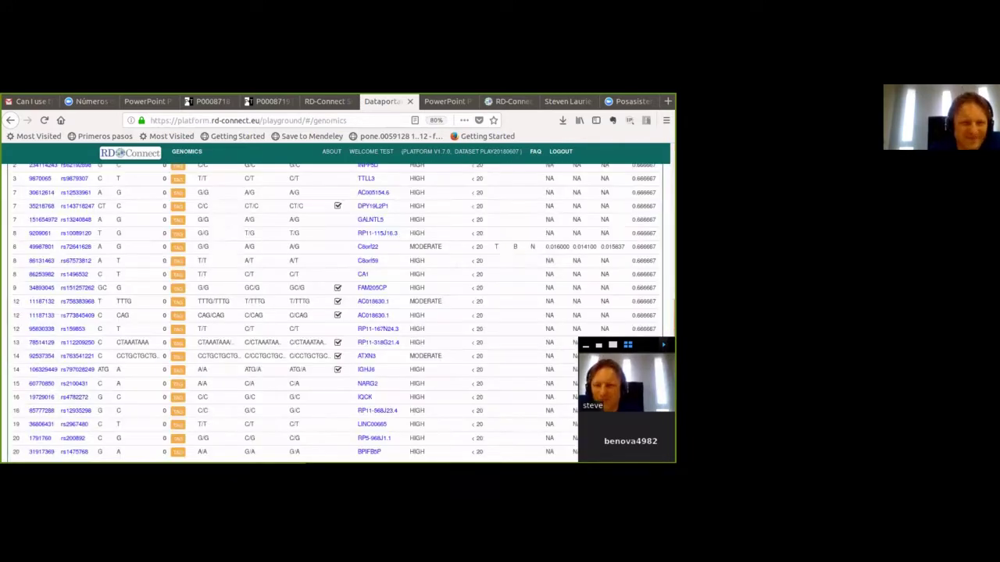
pyautogui.scroll(5, 336, 313)
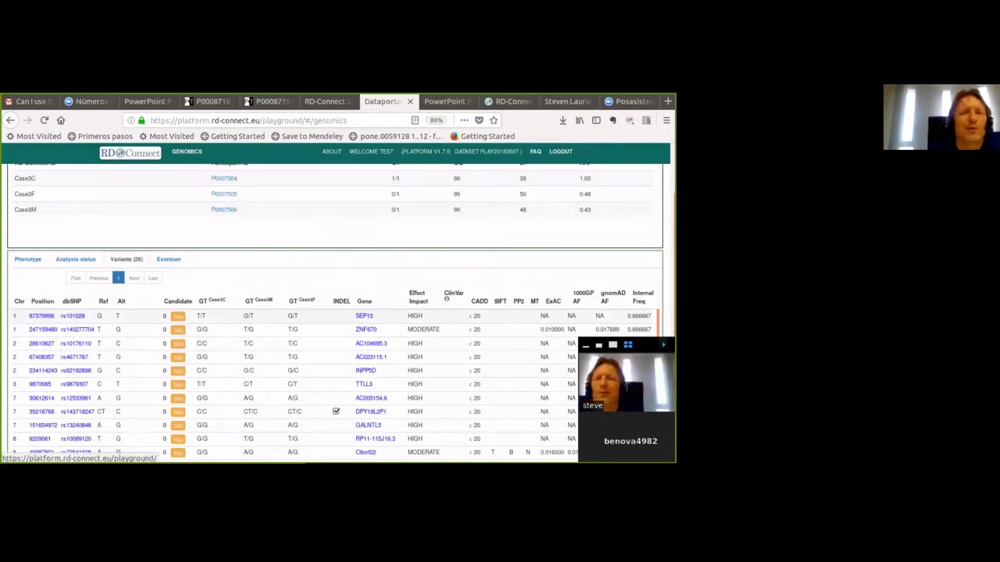
pyautogui.scroll(-1, 336, 352)
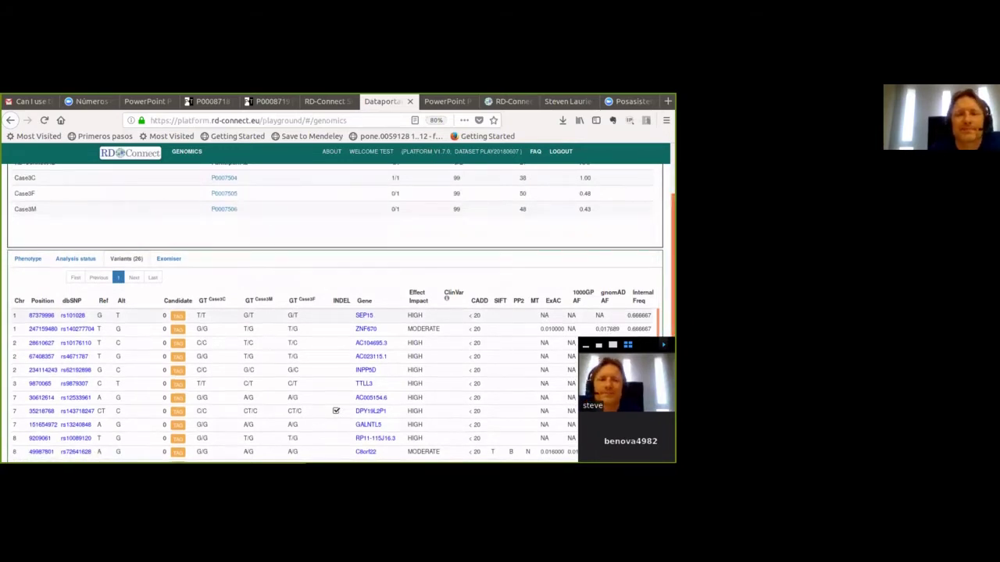
# Examine the genes, effect impacts and population frequencies of the variants left by the 0.02 frequency limits.
pyautogui.scroll(-4, 336, 312)
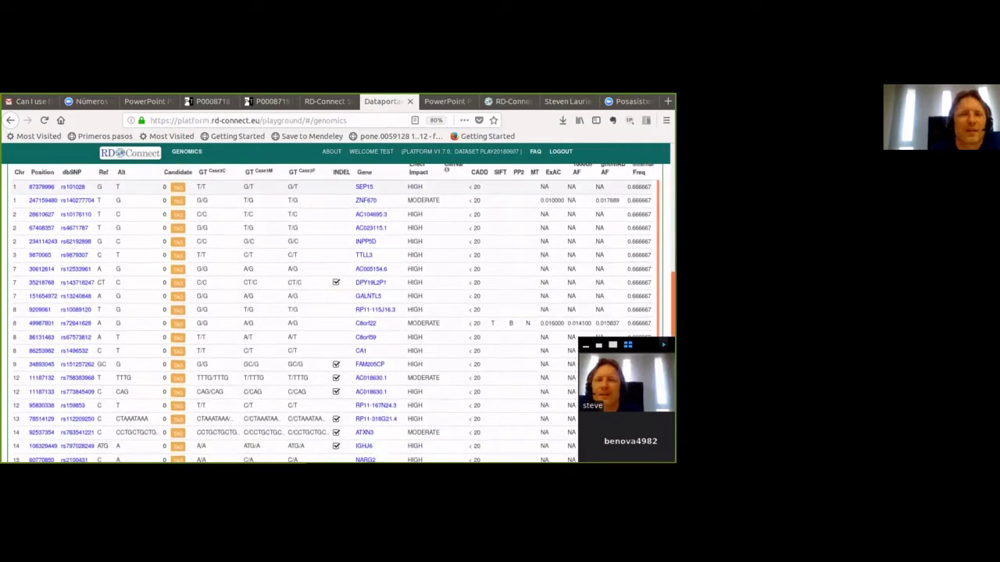
pyautogui.scroll(-1, 336, 312)
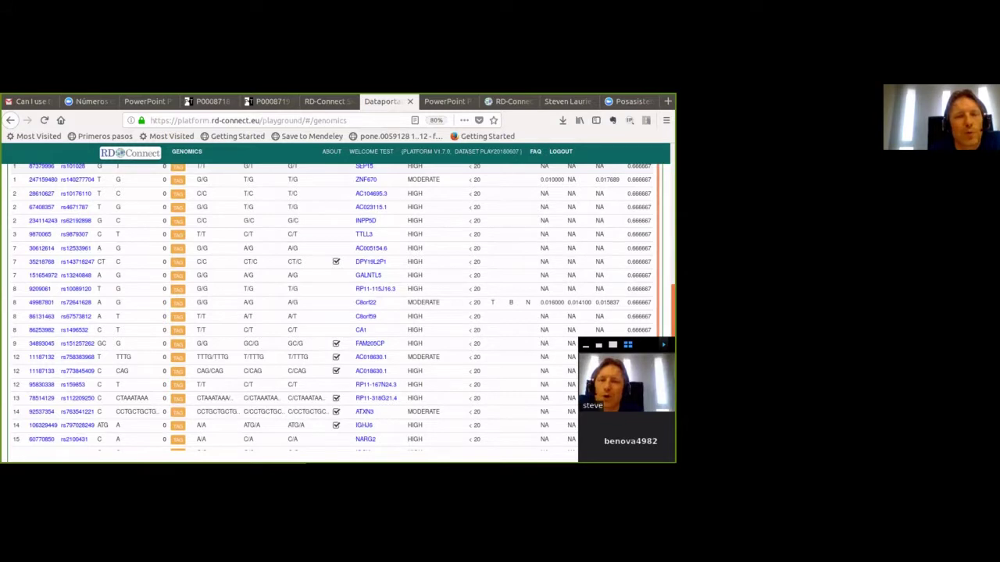
pyautogui.scroll(1, 336, 313)
pyautogui.scroll(-1, 336, 312)
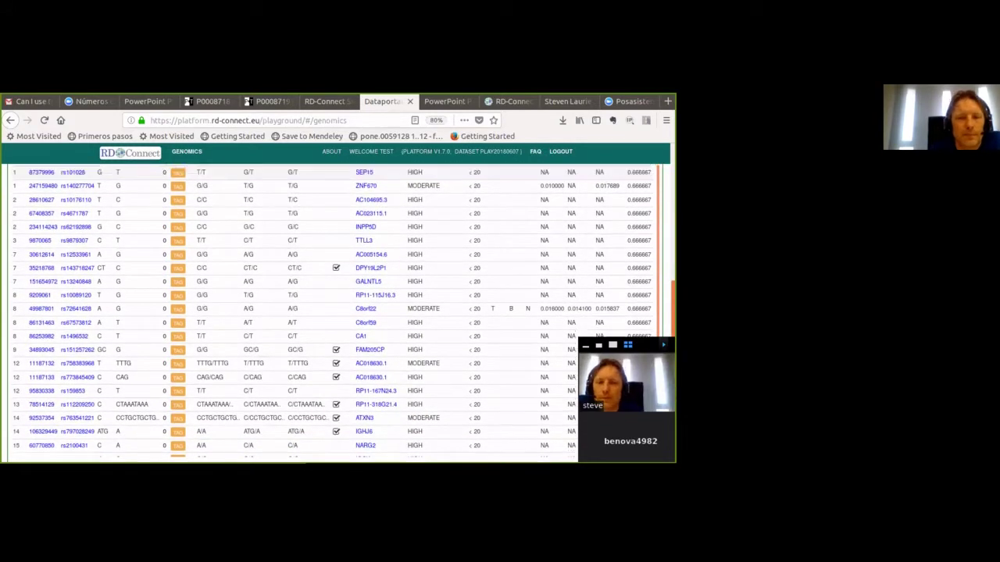
pyautogui.scroll(5, 336, 313)
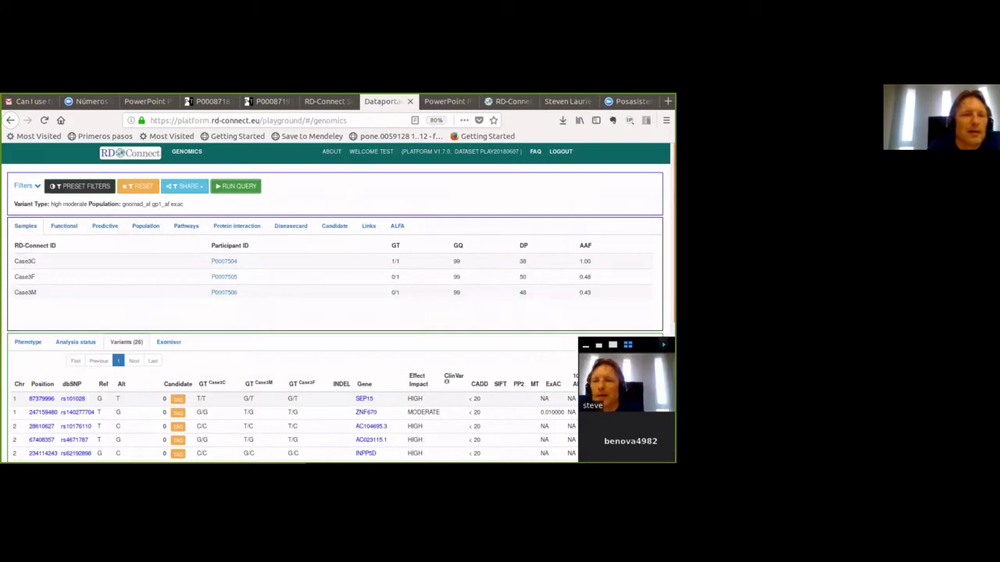
# Reopen the filters, collapse the Population section and expand the Genes, Disorders and Phenotypes section.
pyautogui.click(26, 186)
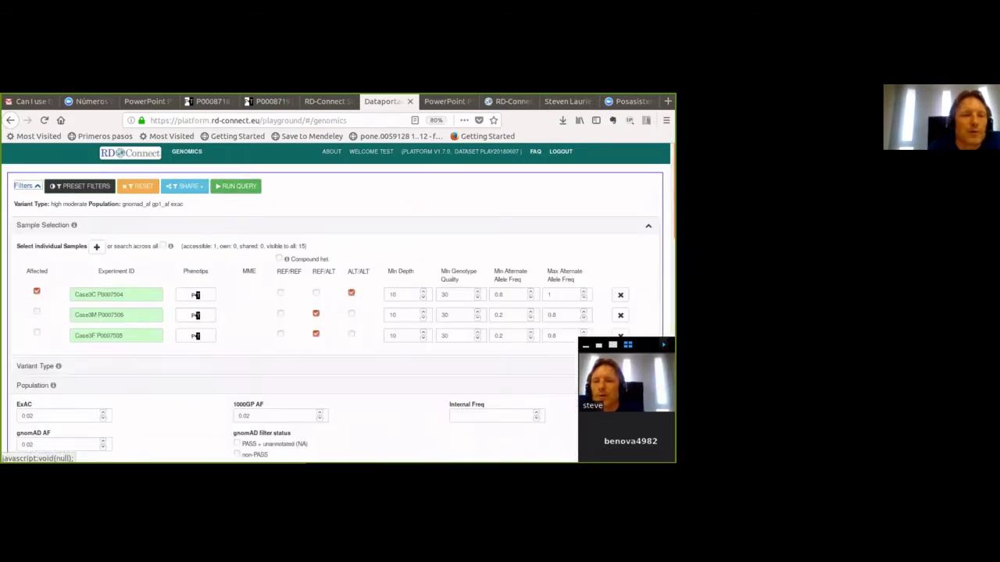
pyautogui.scroll(-3, 335, 312)
pyautogui.scroll(-3, 335, 312)
pyautogui.scroll(3, 336, 312)
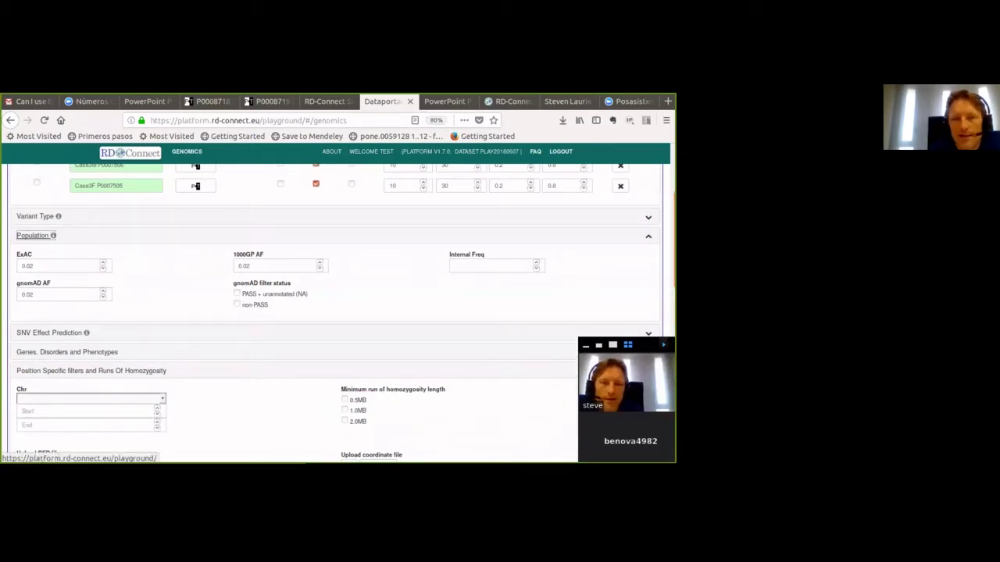
pyautogui.click(33, 235)
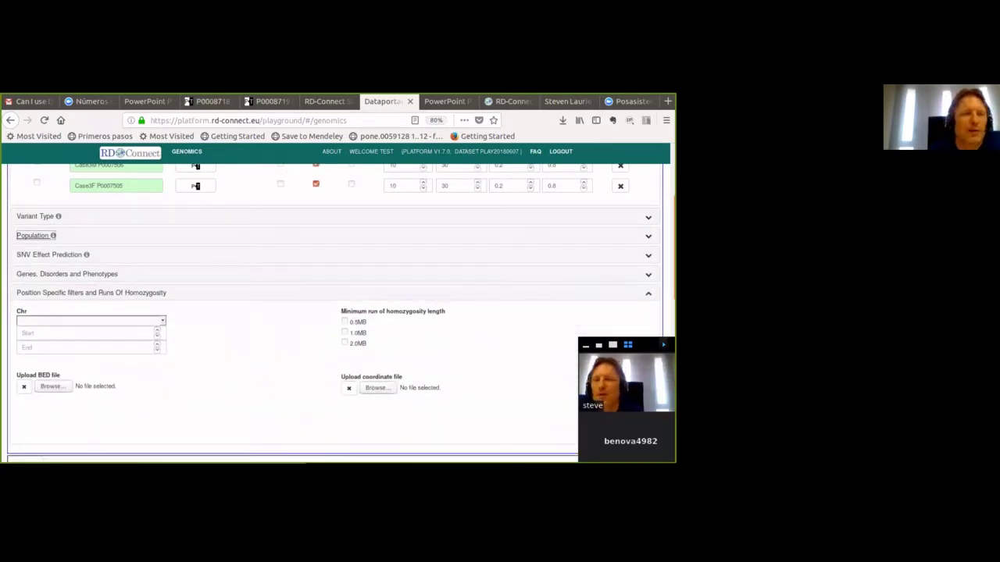
pyautogui.click(66, 272)
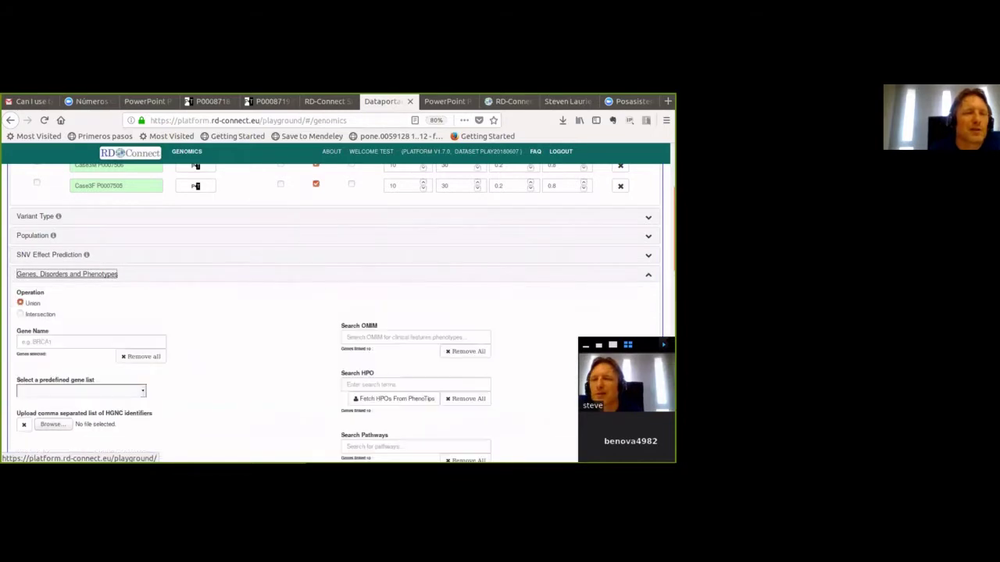
# Select Muscle Gene Table, July2016 (n=416) as the predefined gene list.
pyautogui.scroll(-2, 336, 312)
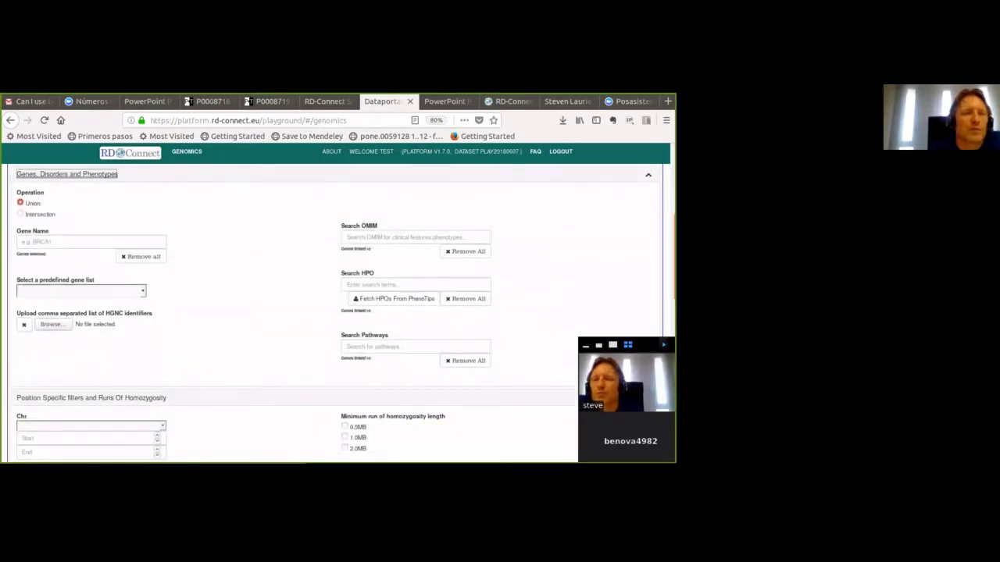
pyautogui.click(78, 290)
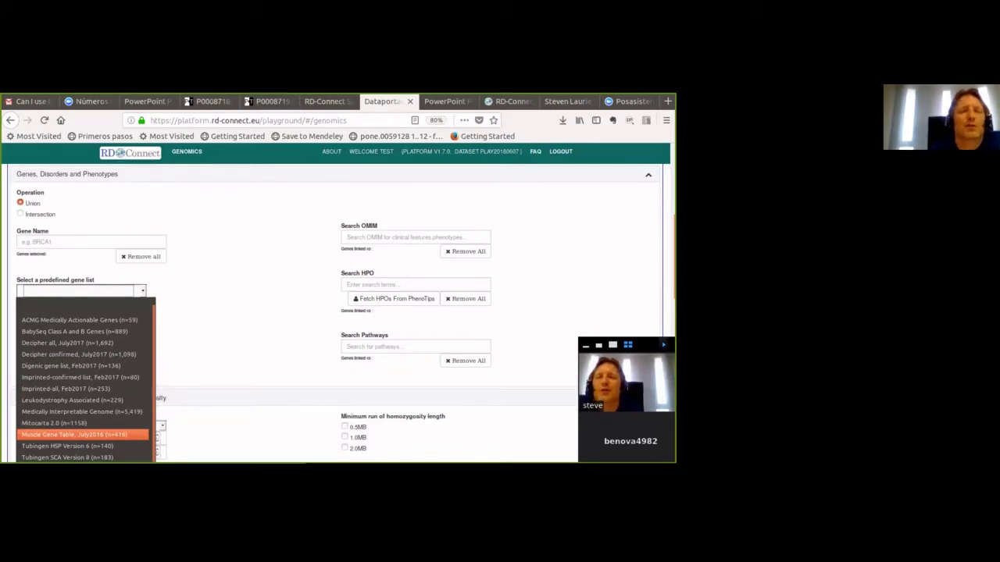
pyautogui.press('Return')
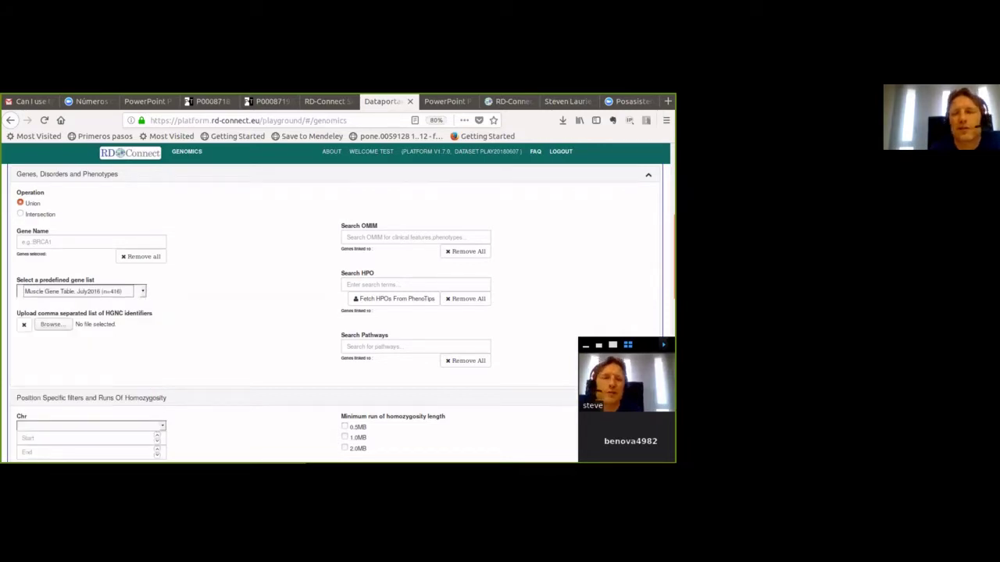
# Run the query with the muscle gene list and look over the returned variants and sample genotypes.
pyautogui.scroll(3, 336, 313)
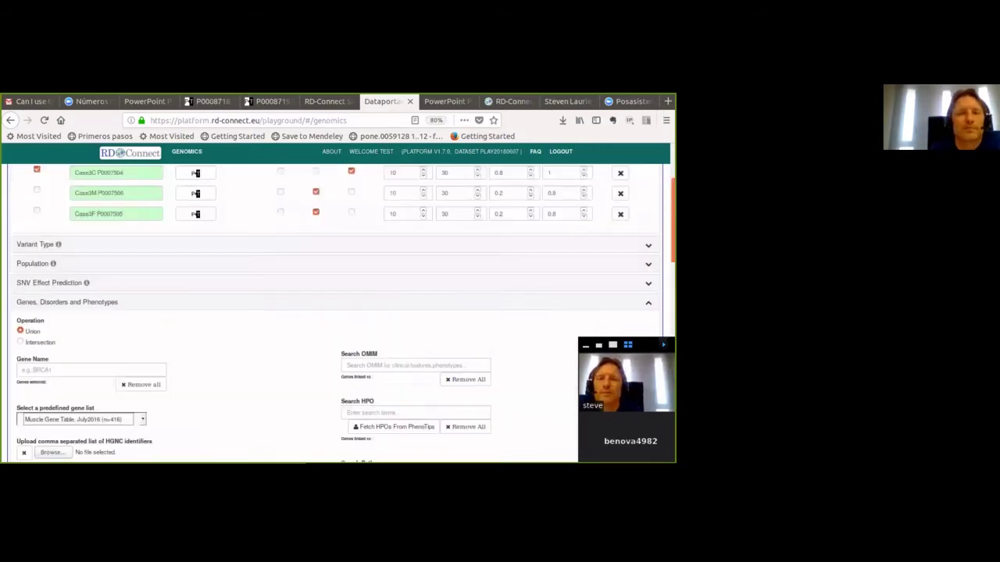
pyautogui.scroll(3, 336, 313)
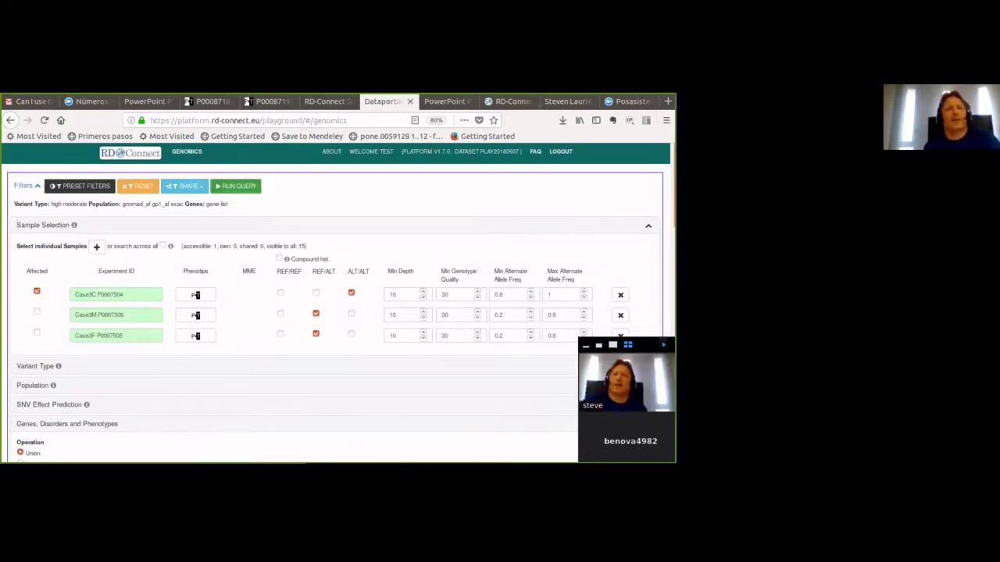
pyautogui.scroll(-10, 336, 312)
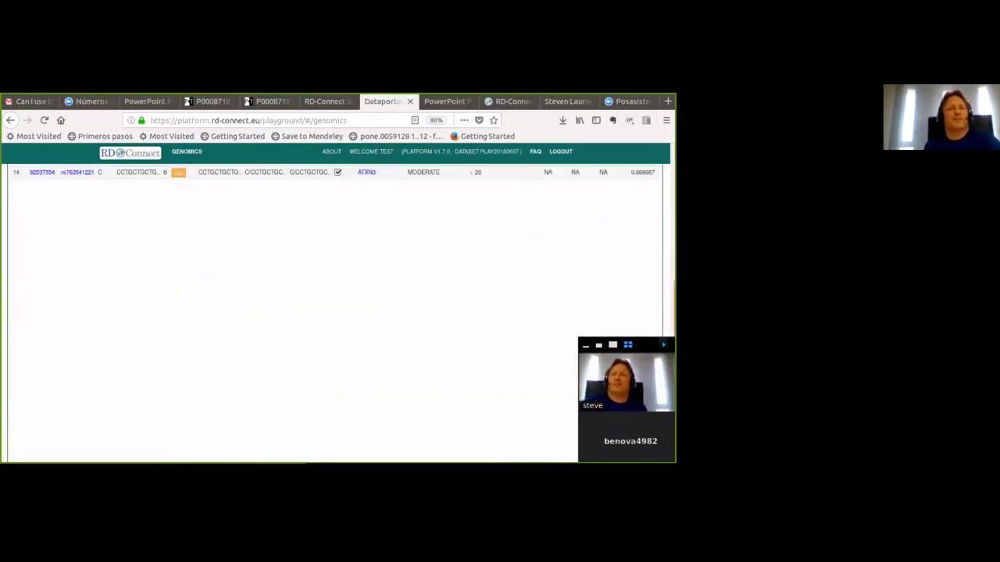
pyautogui.scroll(2, 335, 312)
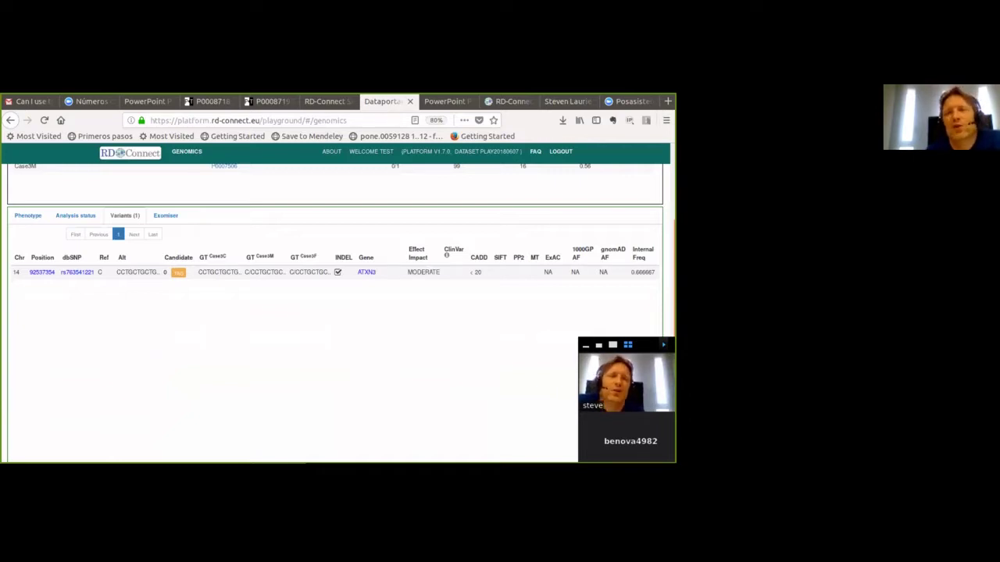
pyautogui.scroll(2, 334, 312)
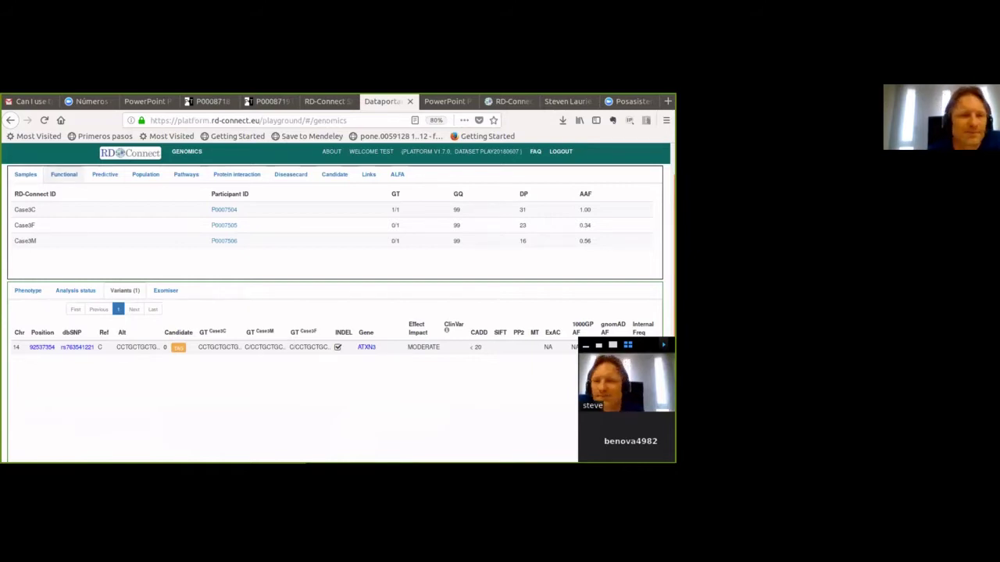
# Read through the functional annotations of all ATXN3 transcripts for the returned variant.
pyautogui.click(64, 174)
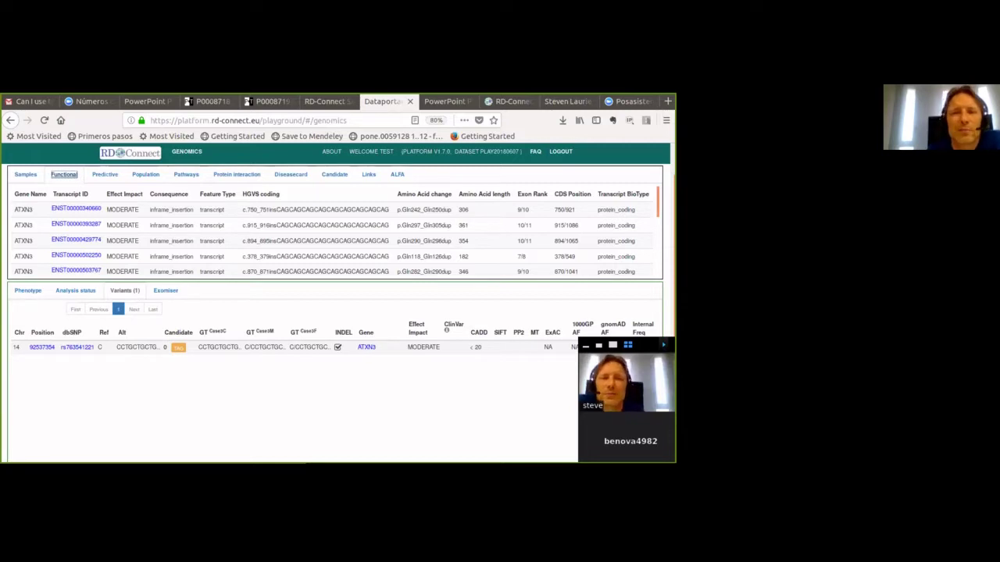
pyautogui.scroll(-5, 336, 231)
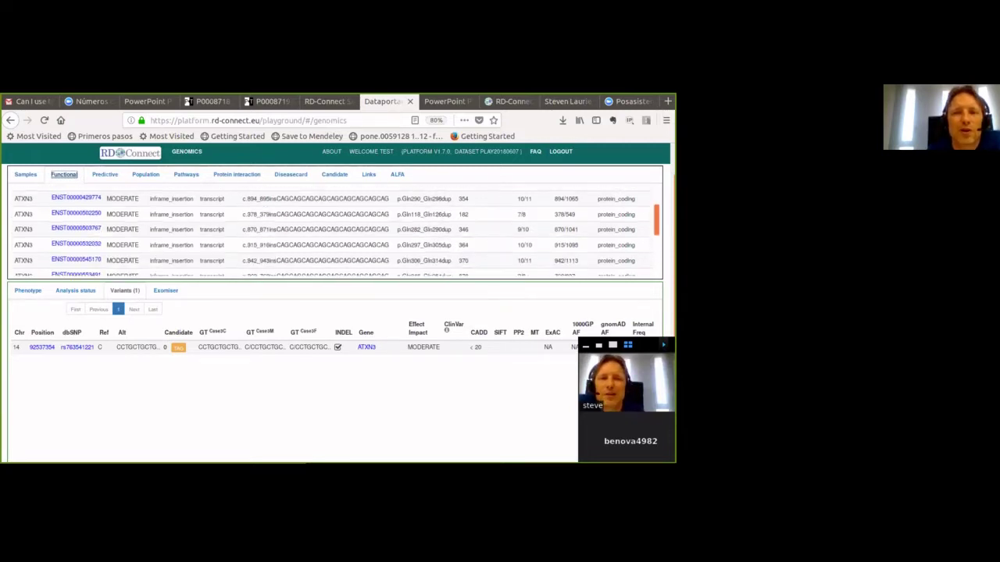
pyautogui.scroll(-2, 336, 231)
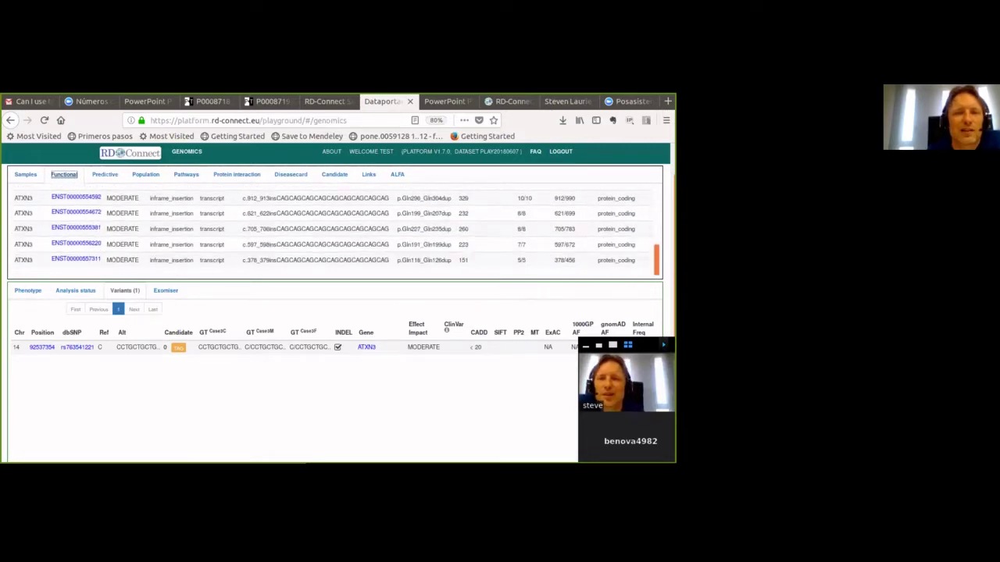
pyautogui.scroll(8, 336, 231)
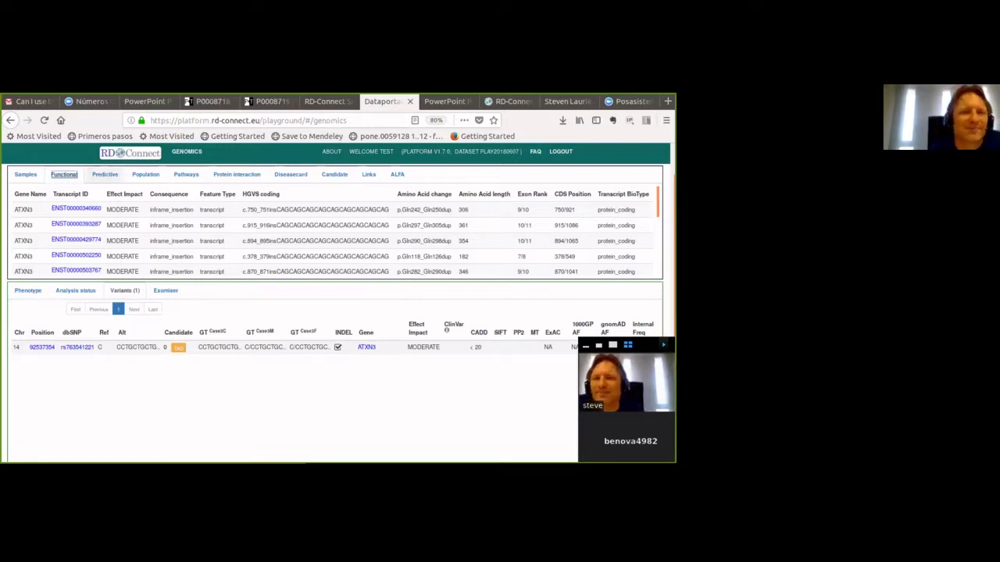
# Review the ATXN3 variant's predictive, population, pathway and protein interaction annotations, ending on its sample genotypes.
pyautogui.click(105, 173)
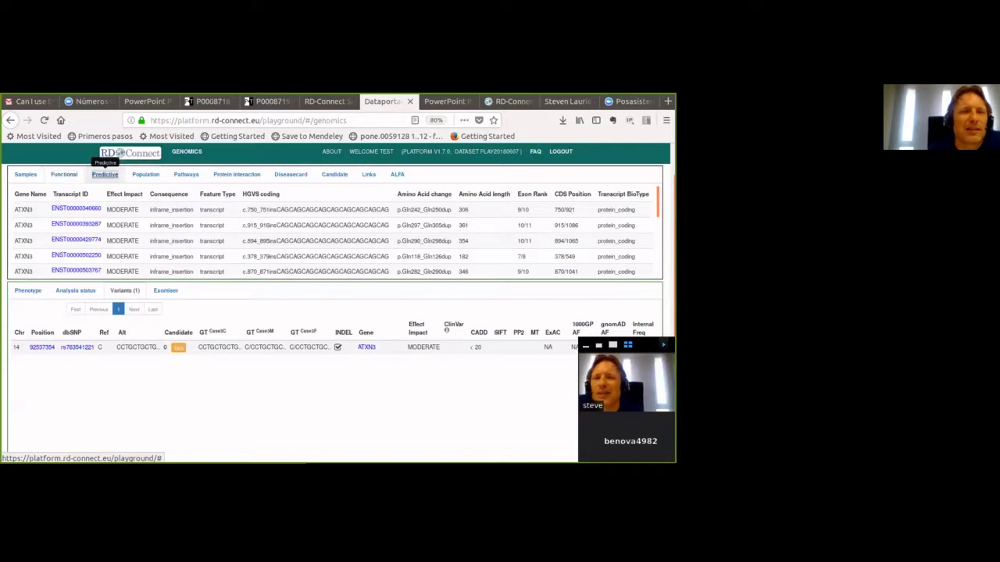
pyautogui.click(145, 174)
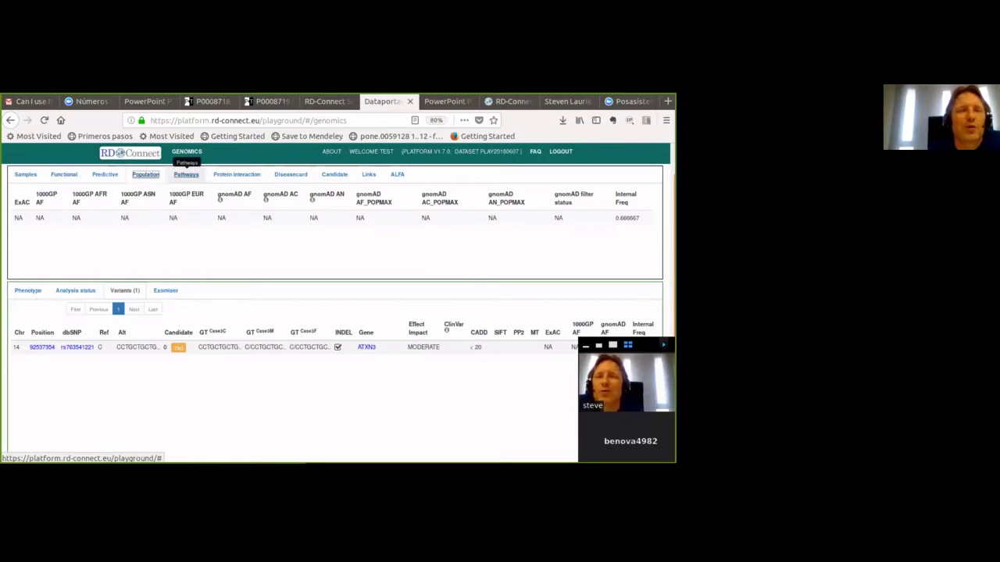
pyautogui.click(186, 174)
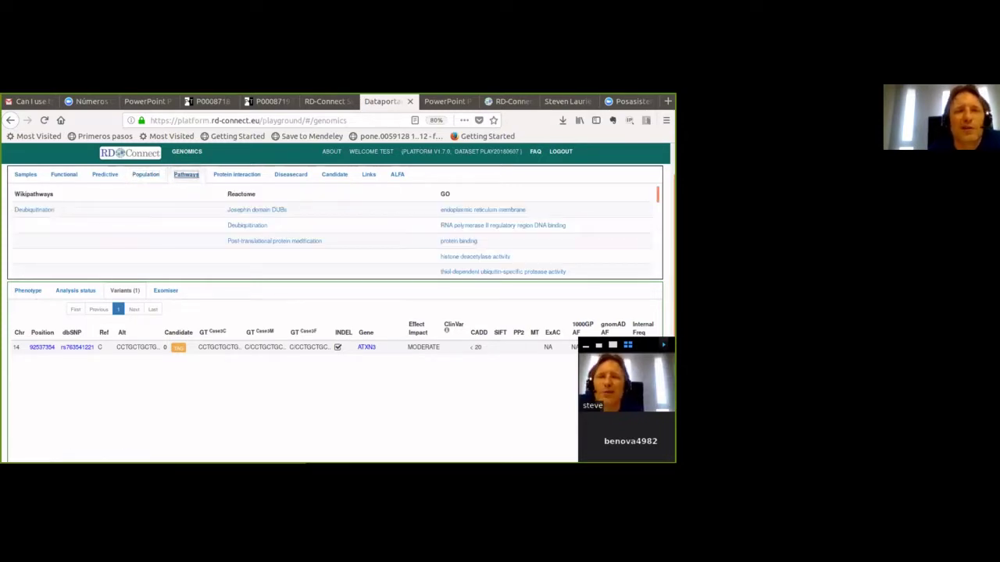
pyautogui.click(237, 174)
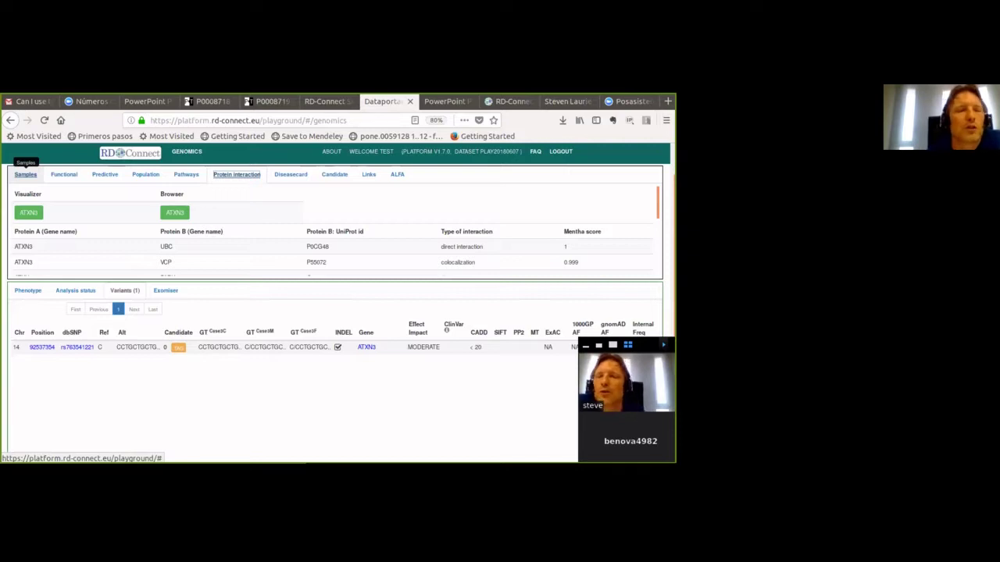
pyautogui.click(25, 174)
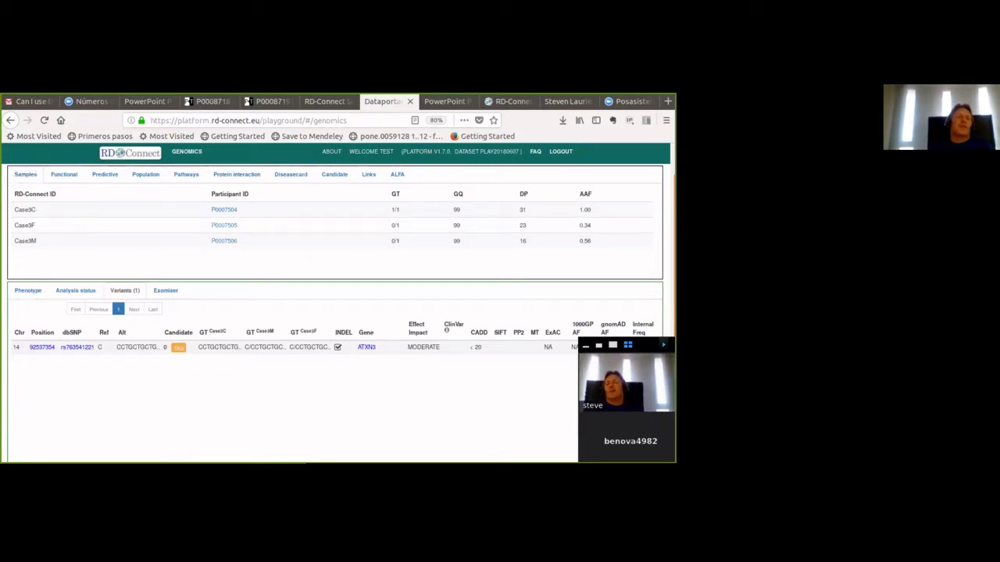
# Look up the ATXN3 gene in OMIM to check its associated phenotype and inheritance, and return to the RD-Connect results.
pyautogui.click(42, 347)
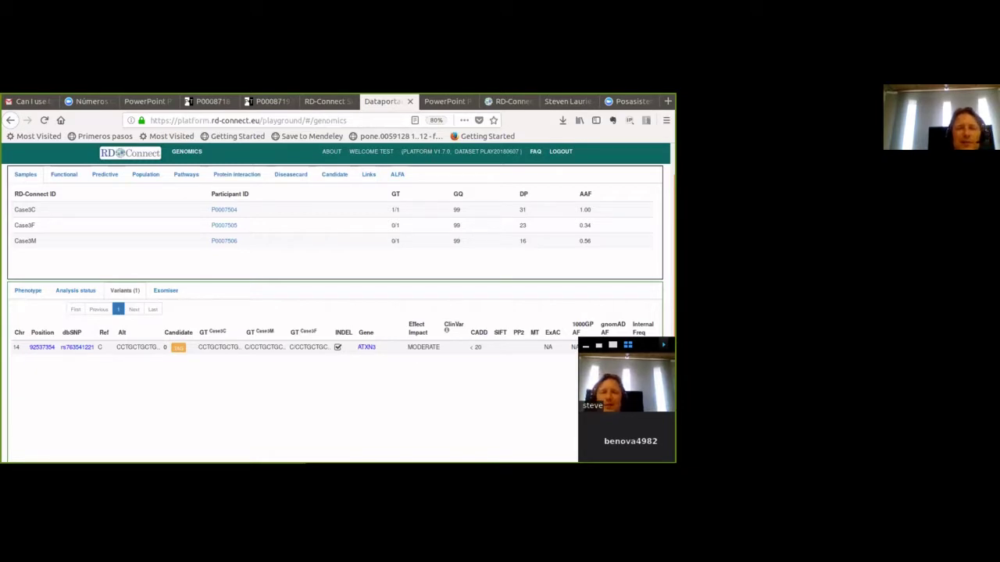
pyautogui.click(367, 347)
pyautogui.scroll(-3, 335, 313)
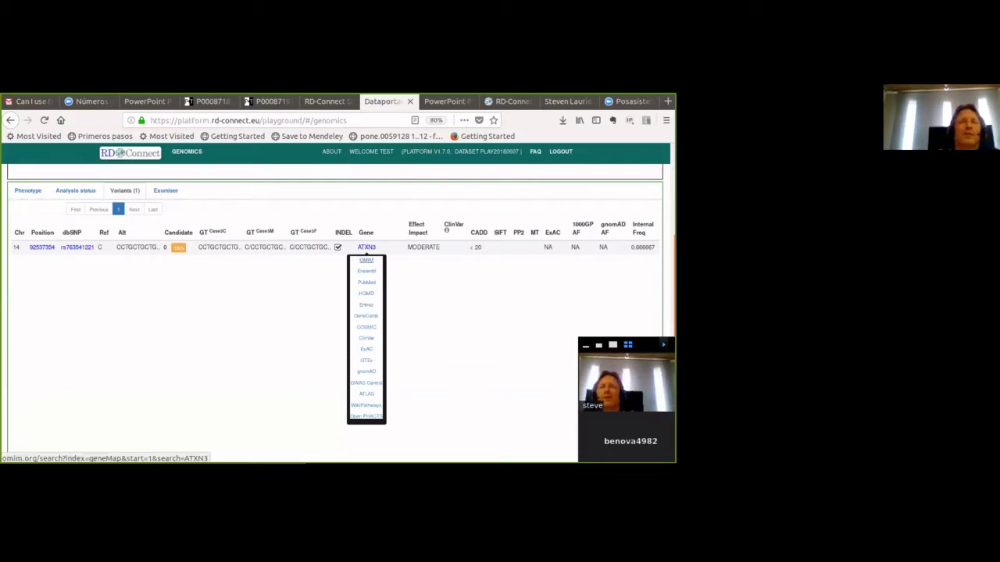
pyautogui.click(367, 261)
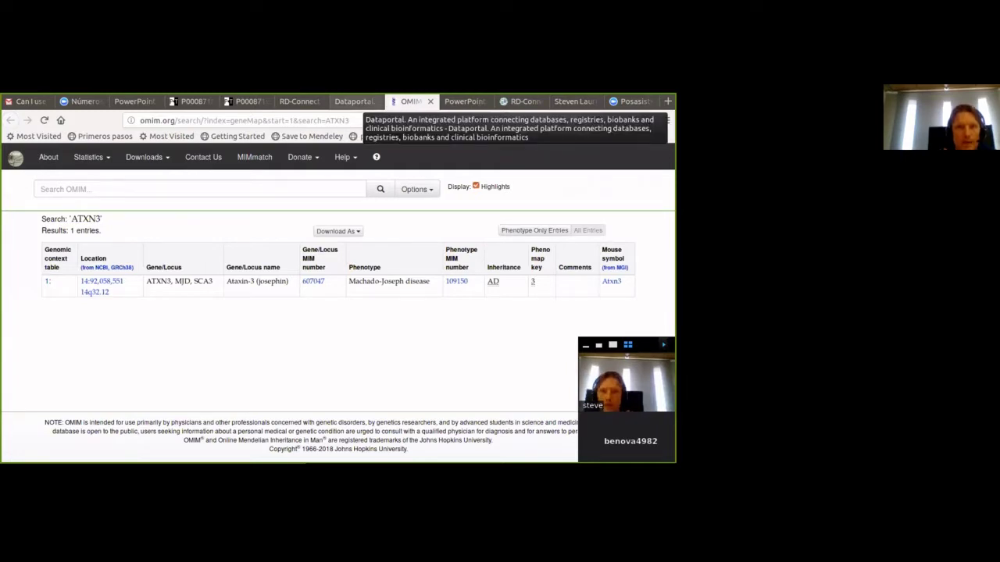
pyautogui.click(354, 102)
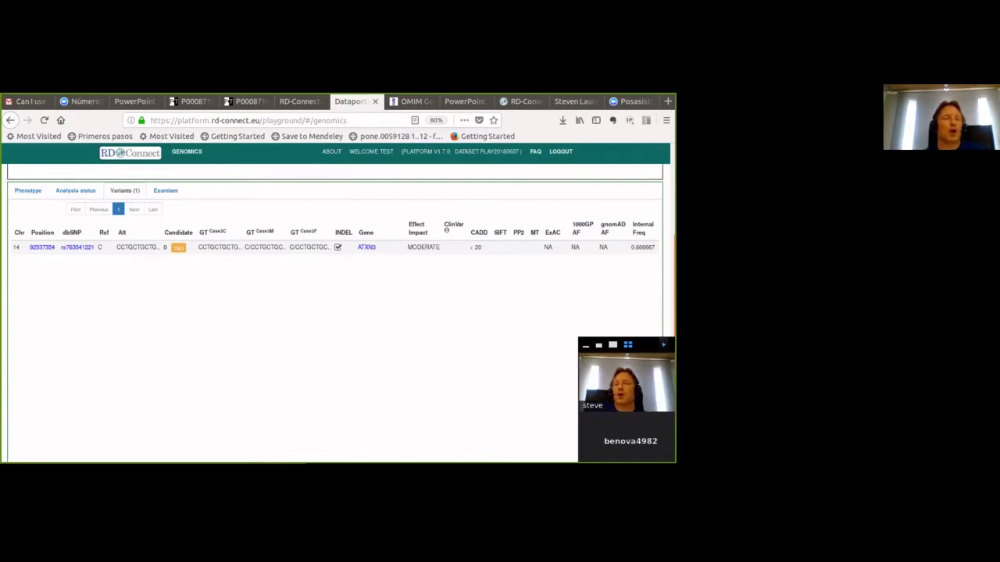
# Reopen the filters and enable the Compound het. option for the Case3 trio in the sample selection.
pyautogui.scroll(1, 335, 313)
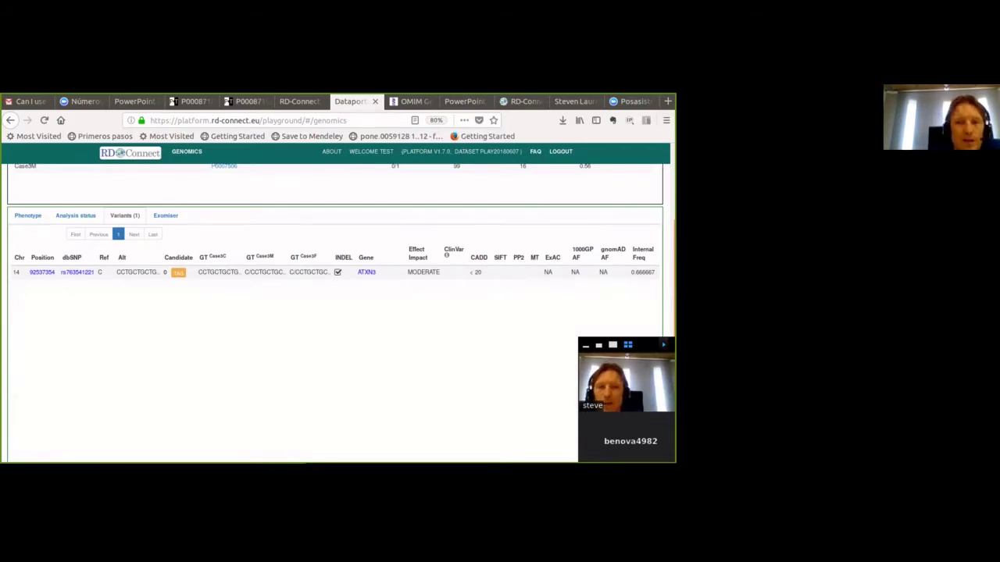
pyautogui.scroll(-2, 341, 248)
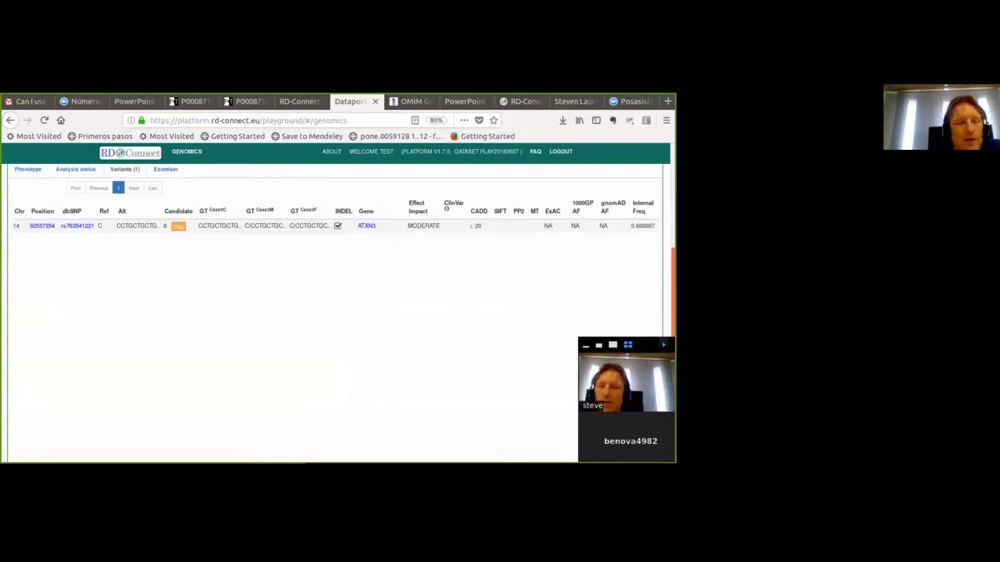
pyautogui.scroll(5, 336, 312)
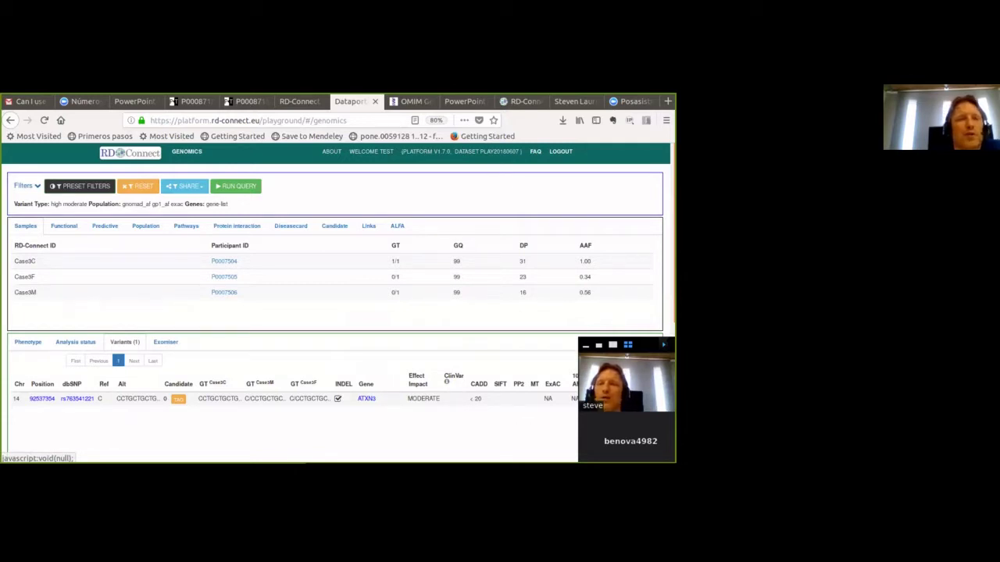
pyautogui.click(23, 186)
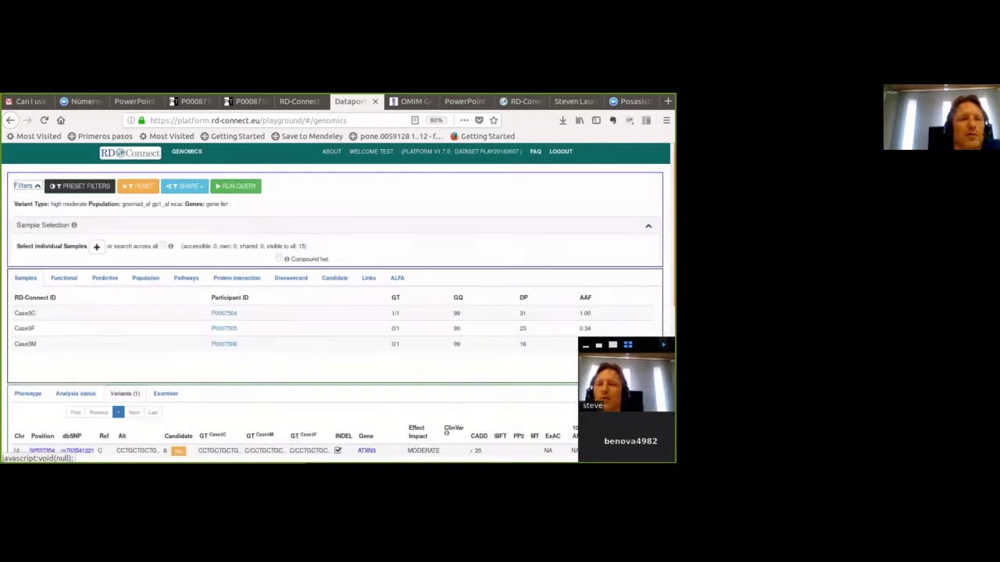
pyautogui.scroll(-1, 335, 313)
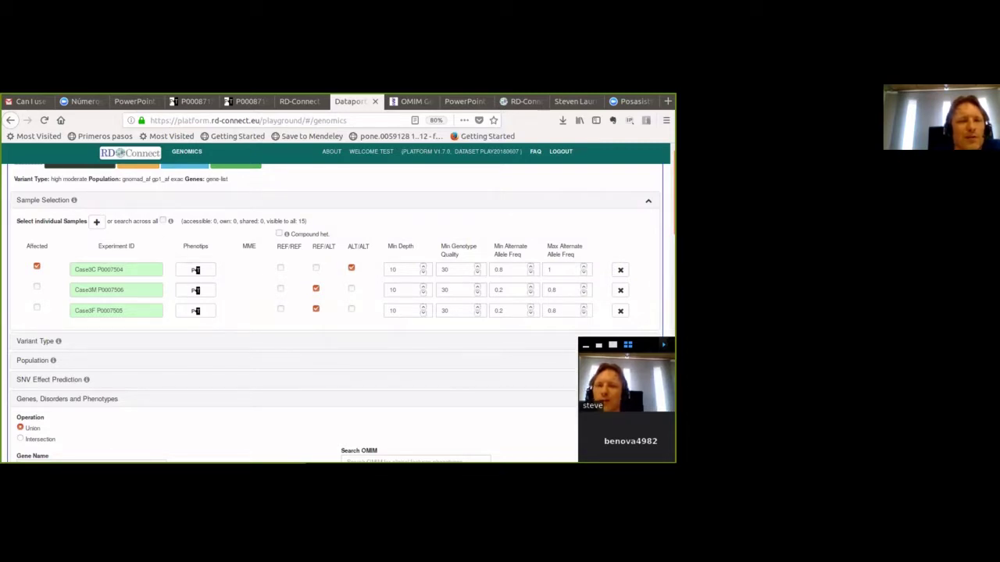
pyautogui.click(279, 233)
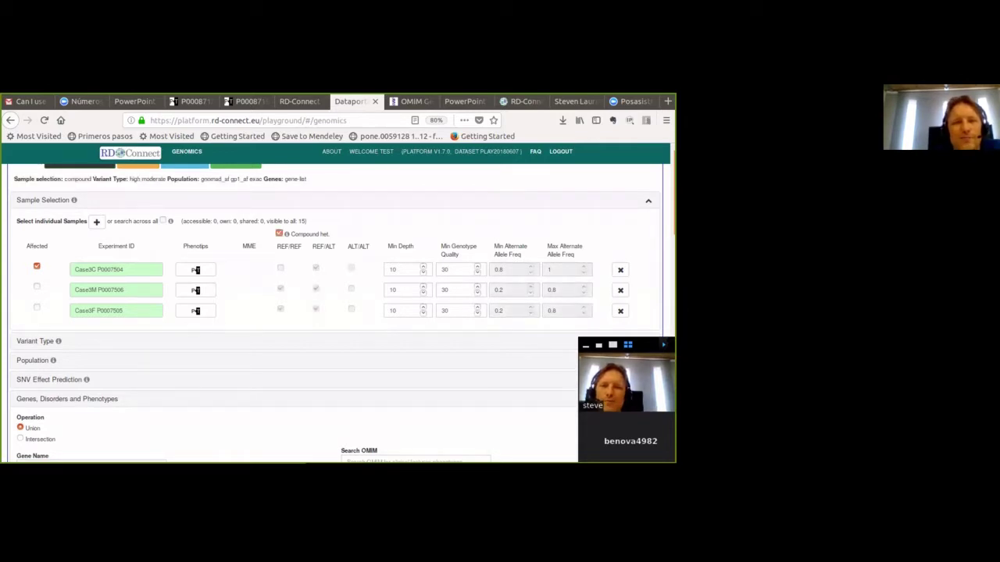
# Run the compound heterozygous query on the Case3 trio and review the genotypes and annotations of the returned variants.
pyautogui.scroll(-1, 335, 313)
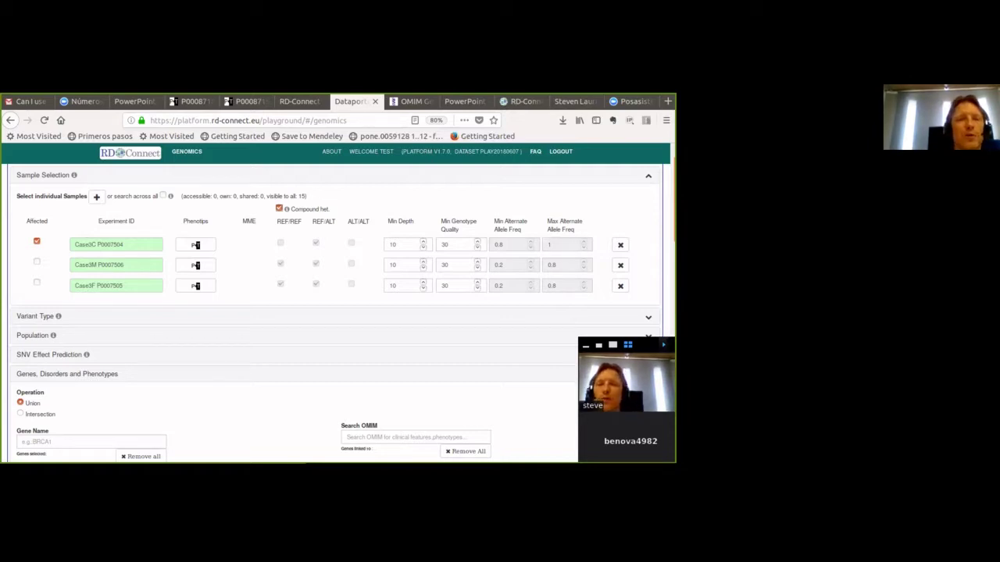
pyautogui.scroll(1, 335, 312)
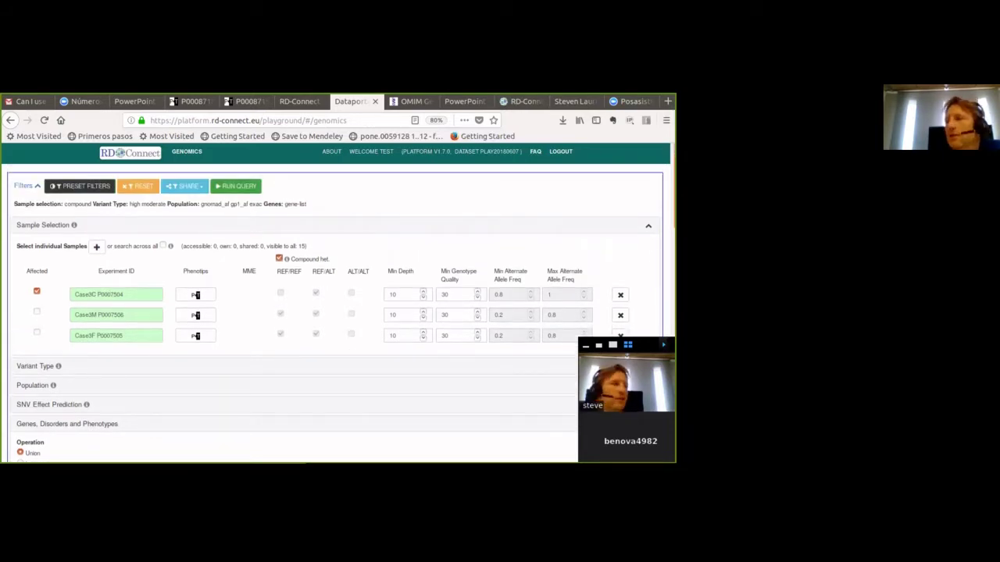
pyautogui.click(235, 186)
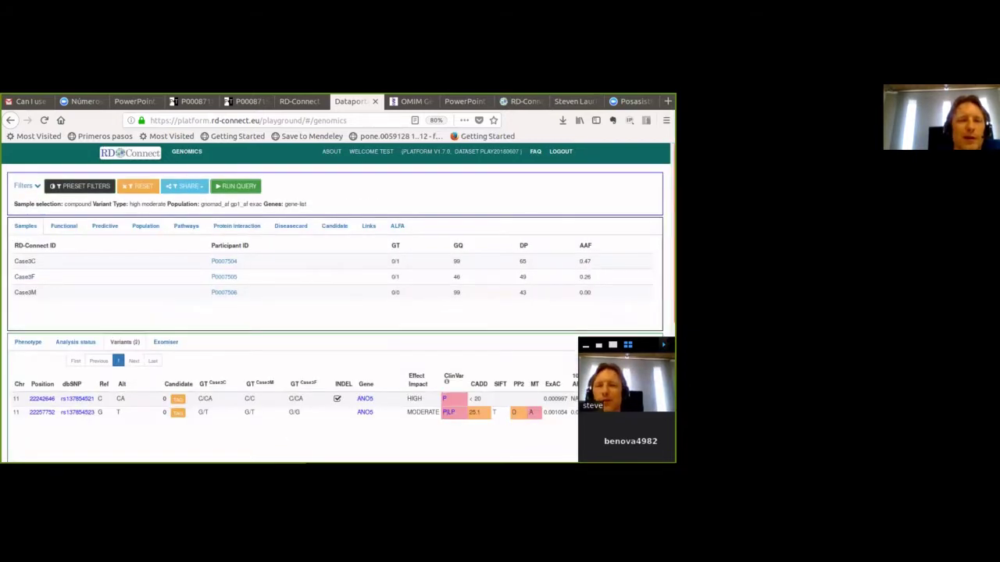
pyautogui.scroll(-4, 336, 312)
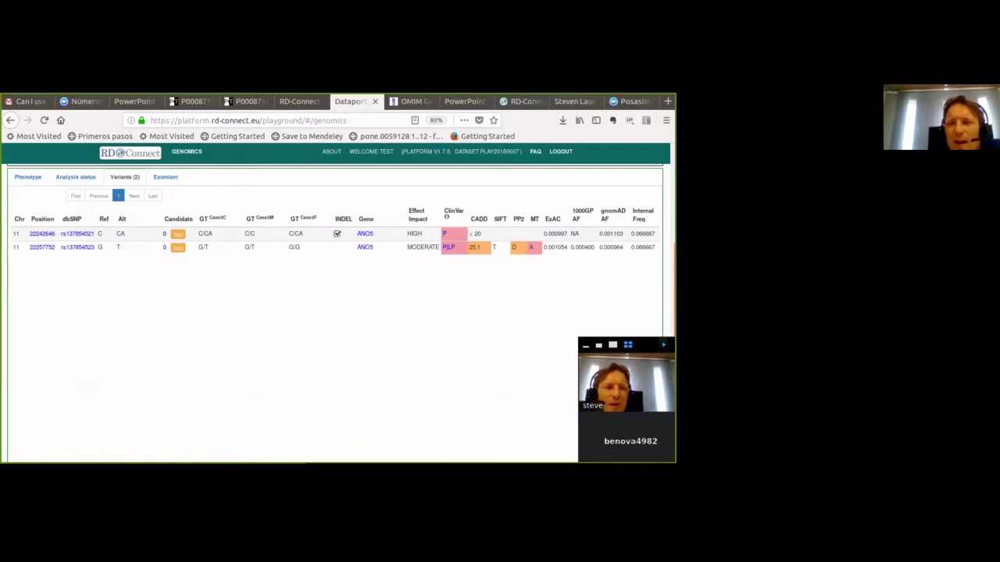
pyautogui.scroll(1, 336, 234)
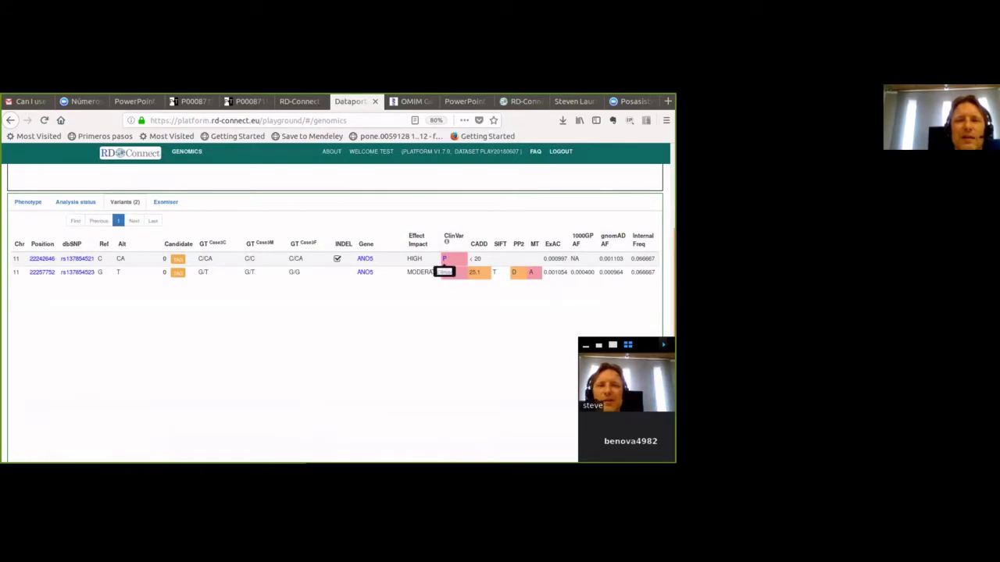
# Open the ClinVar record of the high-impact ANO5 variant, read its conditions and germline submissions, and return to the RD-Connect results.
pyautogui.click(448, 272)
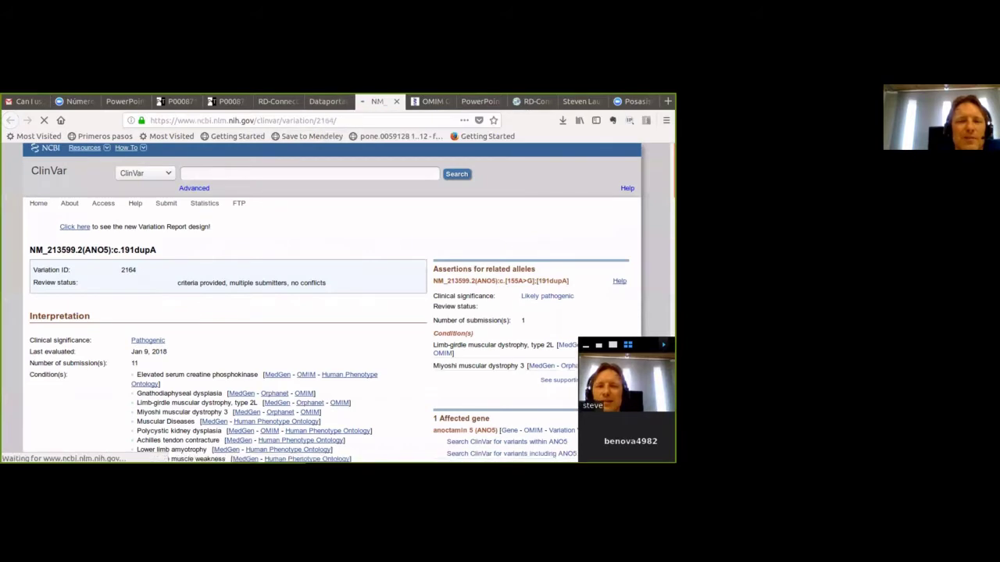
pyautogui.scroll(-6, 328, 297)
pyautogui.scroll(-10, 328, 305)
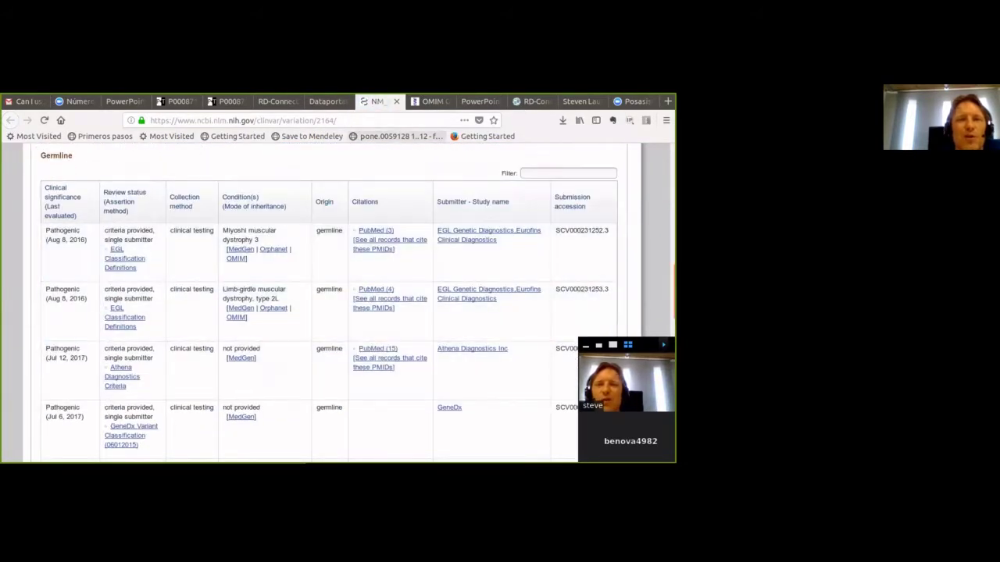
pyautogui.click(324, 101)
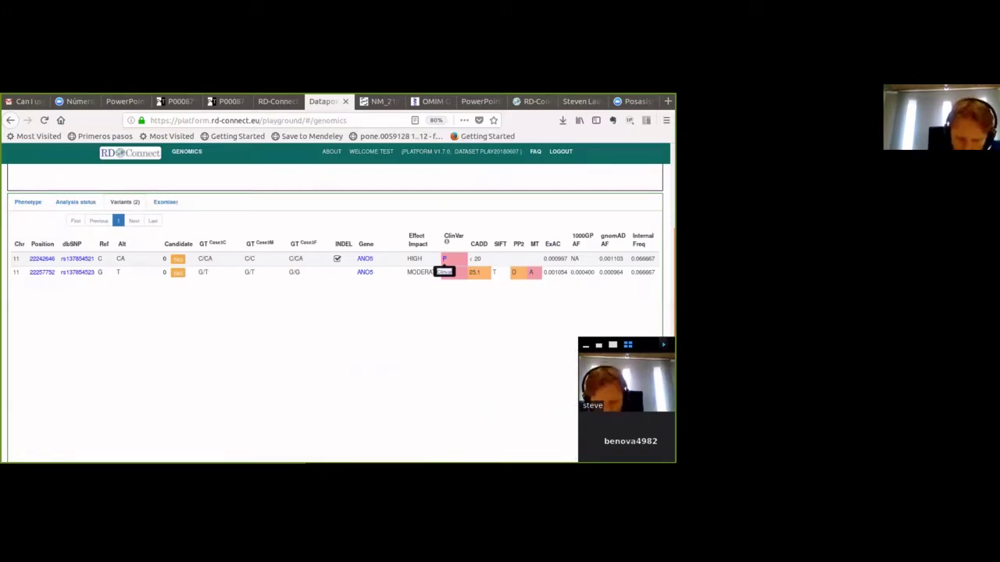
# Look up the ANO5 gene in OMIM, examine its muscular dystrophy phenotypes and inheritance, and return to the RD-Connect results.
pyautogui.click(365, 258)
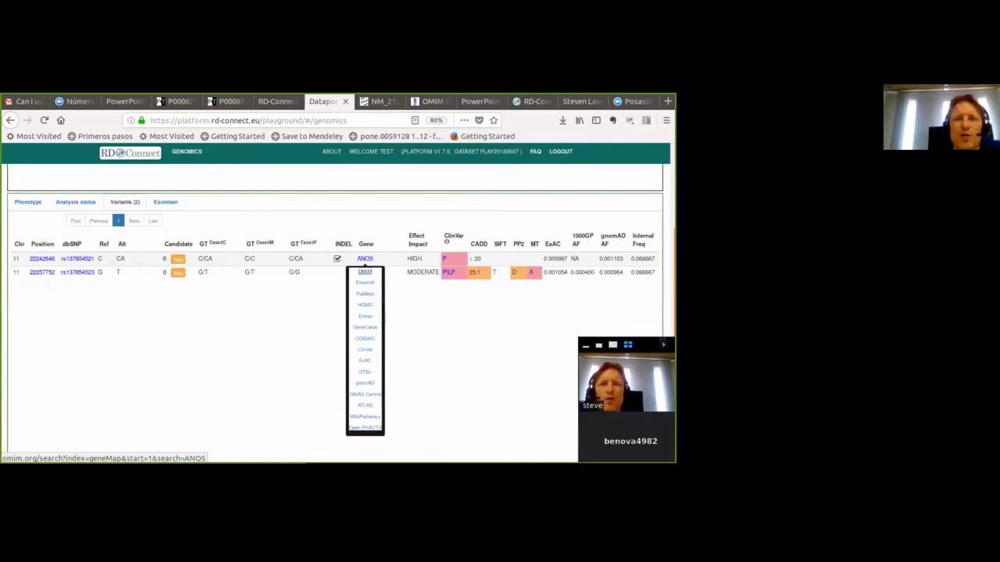
pyautogui.click(365, 271)
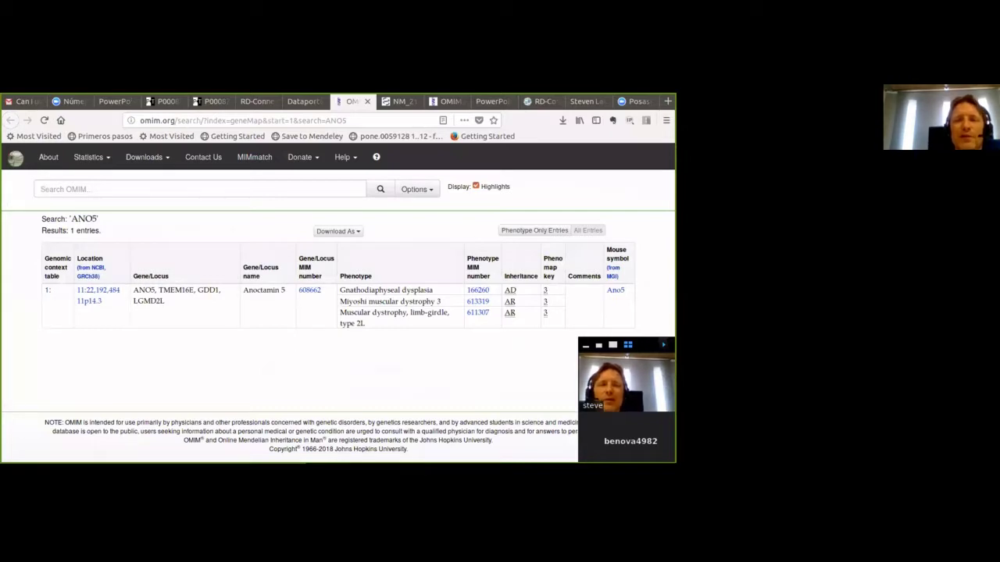
pyautogui.moveTo(340, 312); pyautogui.dragTo(442, 313)
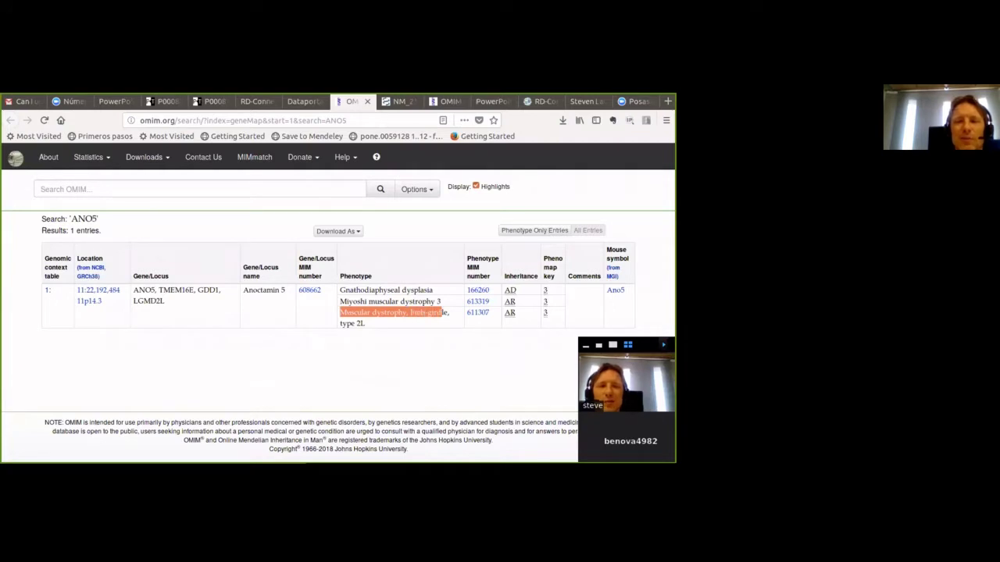
pyautogui.moveTo(346, 302); pyautogui.dragTo(423, 302)
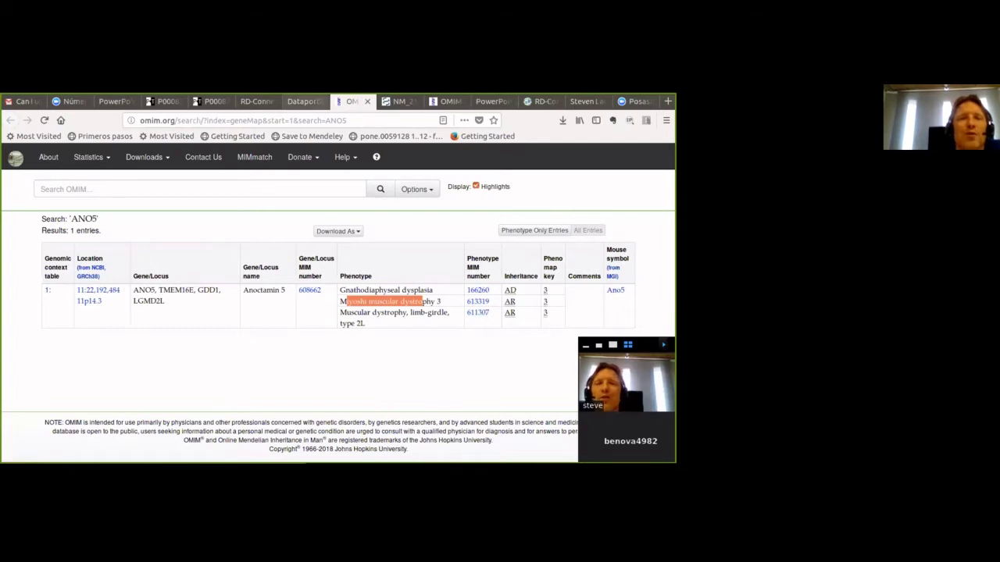
pyautogui.click(303, 101)
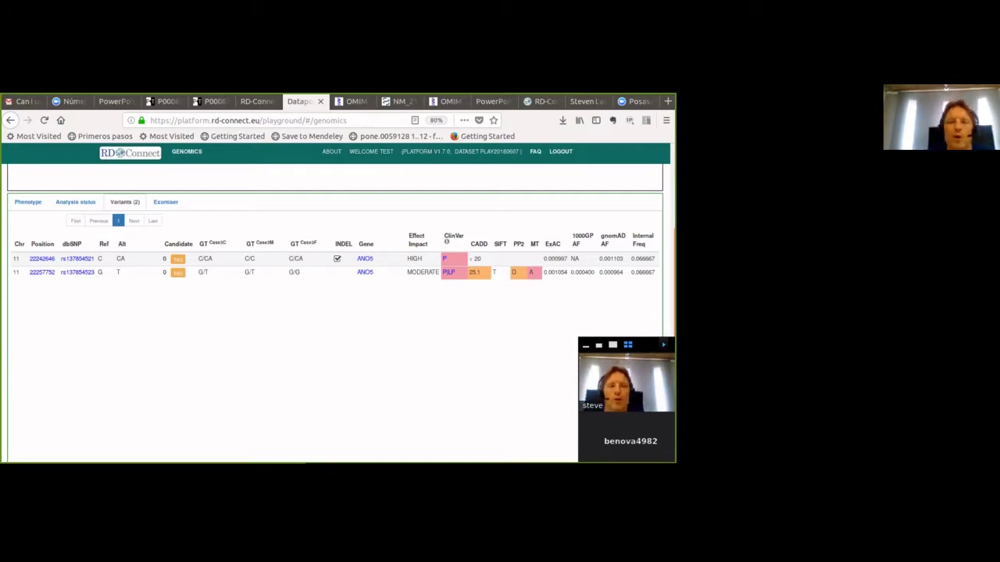
# Expand the query filters above the ANO5 variant results.
pyautogui.scroll(2, 335, 312)
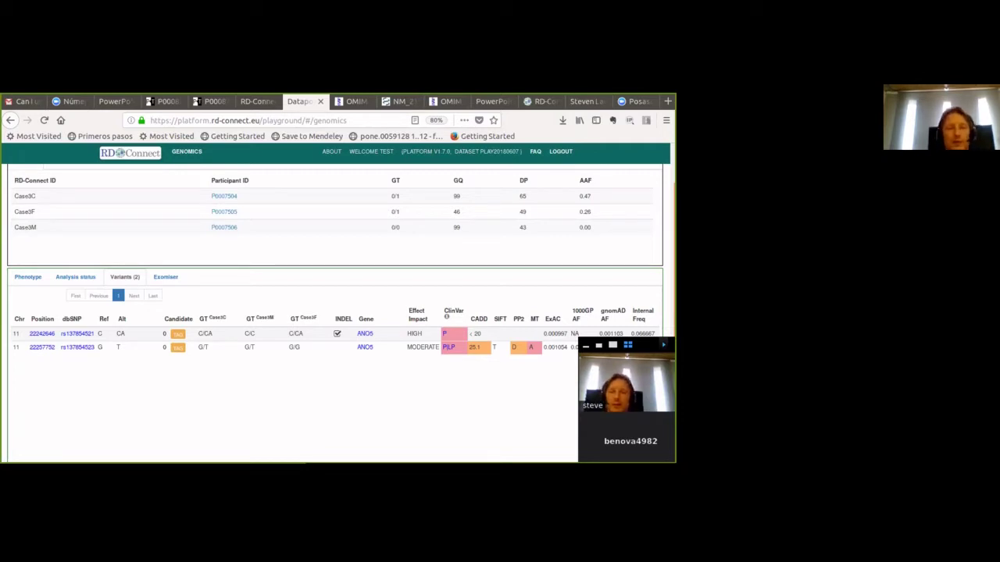
pyautogui.scroll(2, 336, 297)
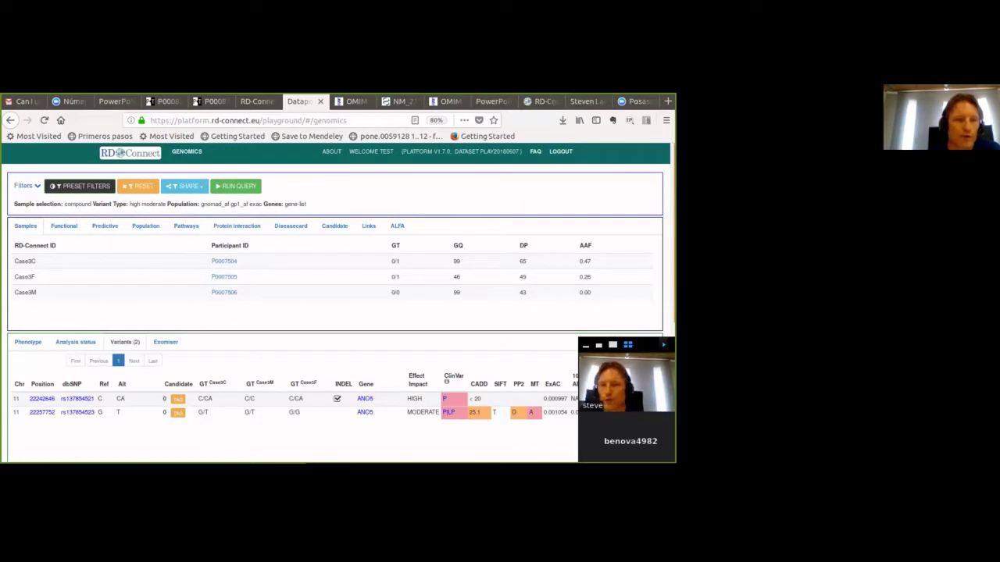
pyautogui.click(23, 186)
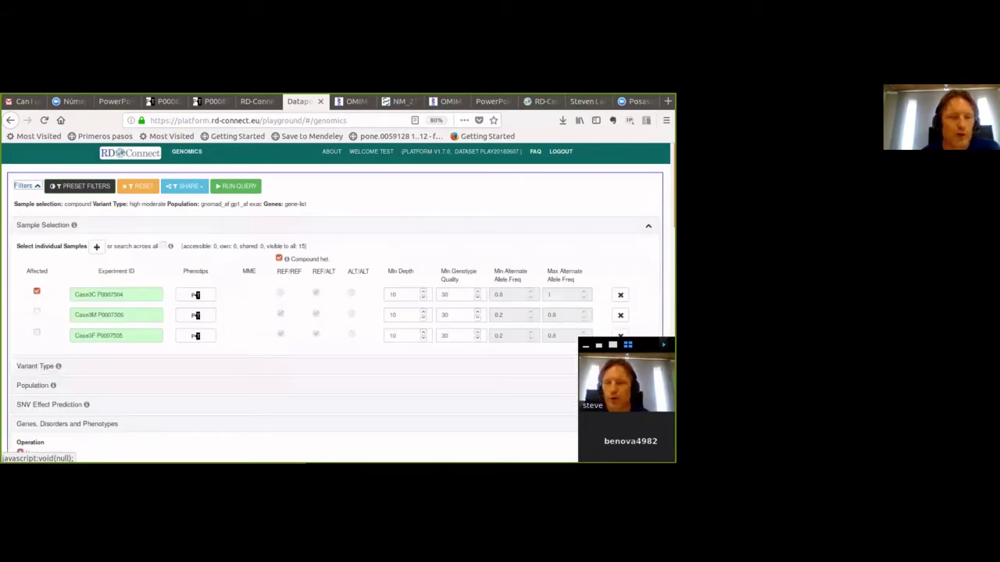
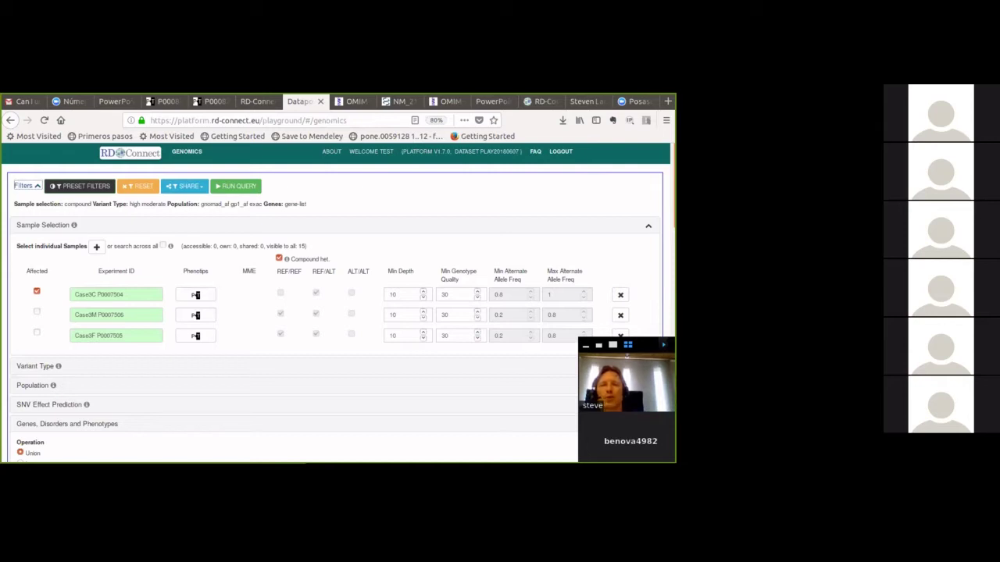
# View the query sharing options for copying the query ID or URL, and close the dialog.
pyautogui.click(185, 186)
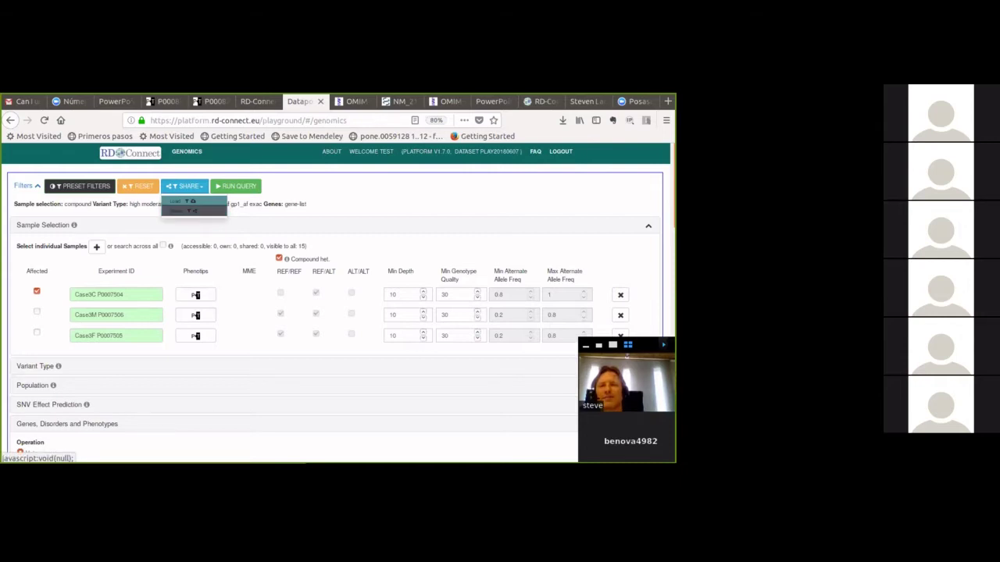
pyautogui.press('Escape')
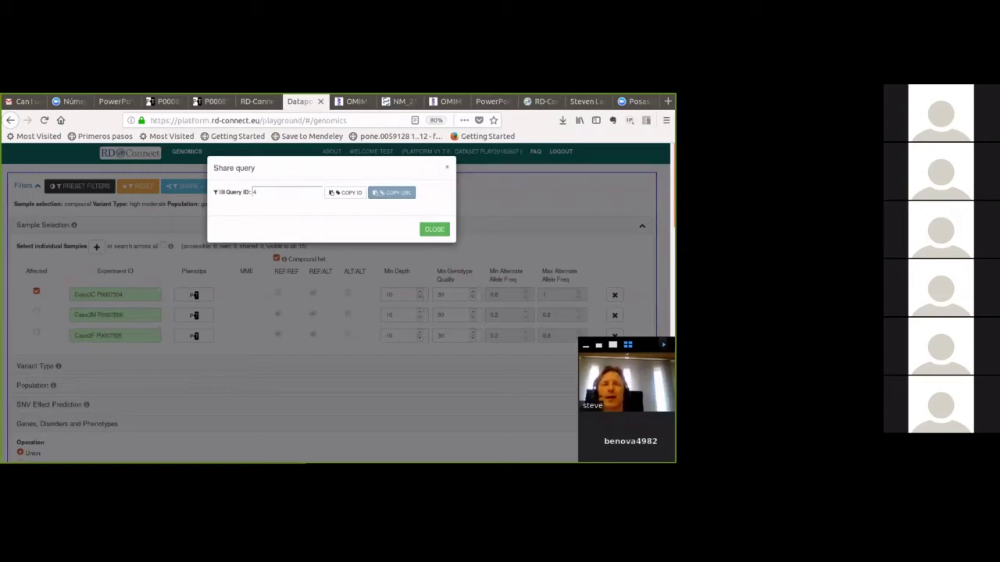
pyautogui.press('Escape')
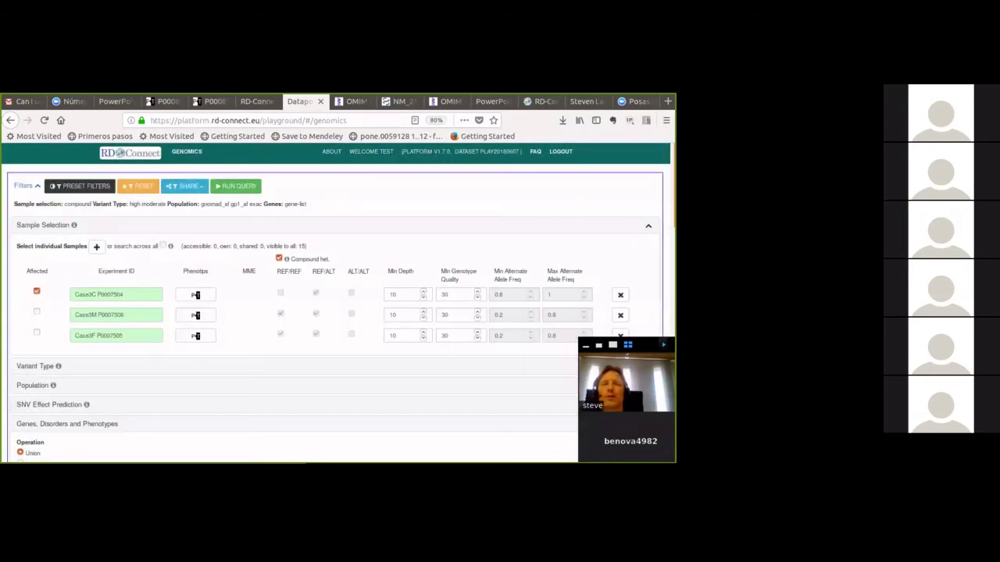
pyautogui.click(184, 186)
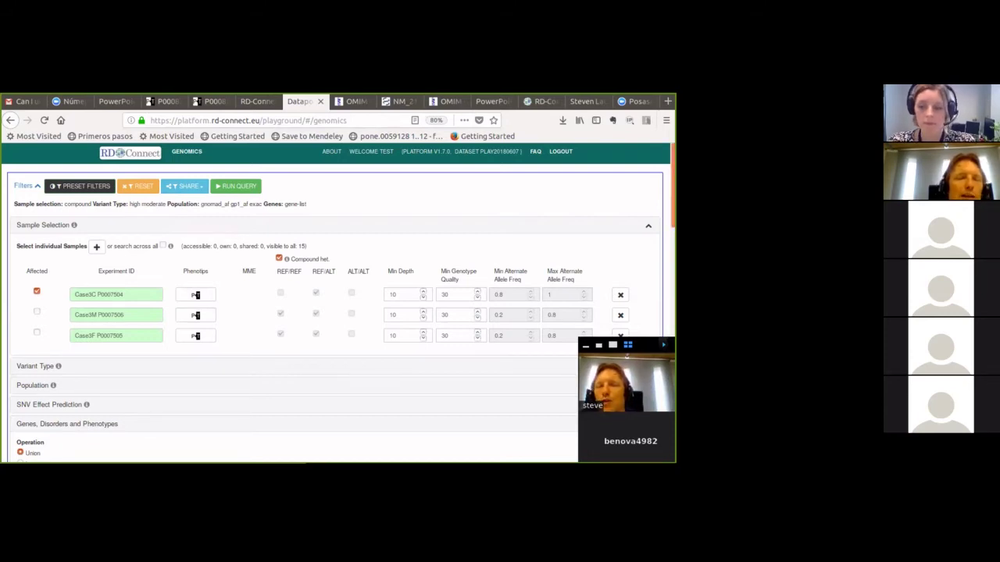
# Open the tagging form for an ANO5 variant in Case3C, review its inheritance, clinical significance and comment fields, and close it without saving.
pyautogui.scroll(-10, 336, 313)
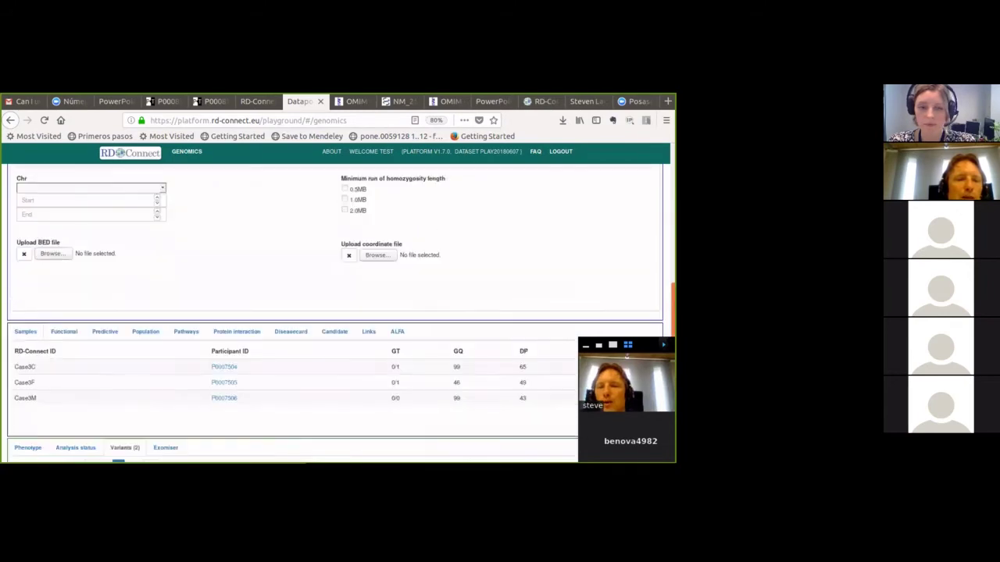
pyautogui.scroll(-5, 336, 312)
pyautogui.scroll(-3, 336, 234)
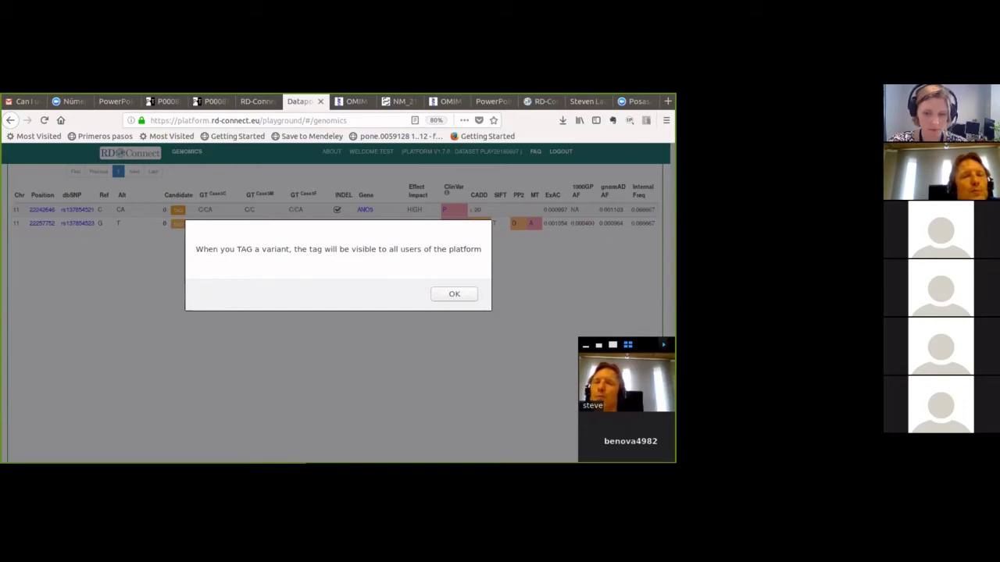
pyautogui.press('Return')
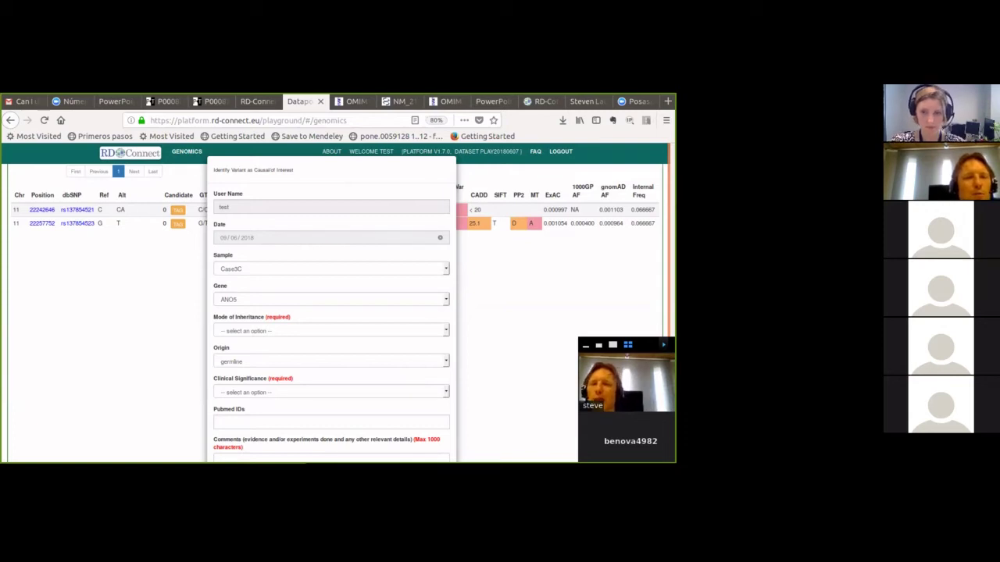
pyautogui.scroll(-2, 331, 313)
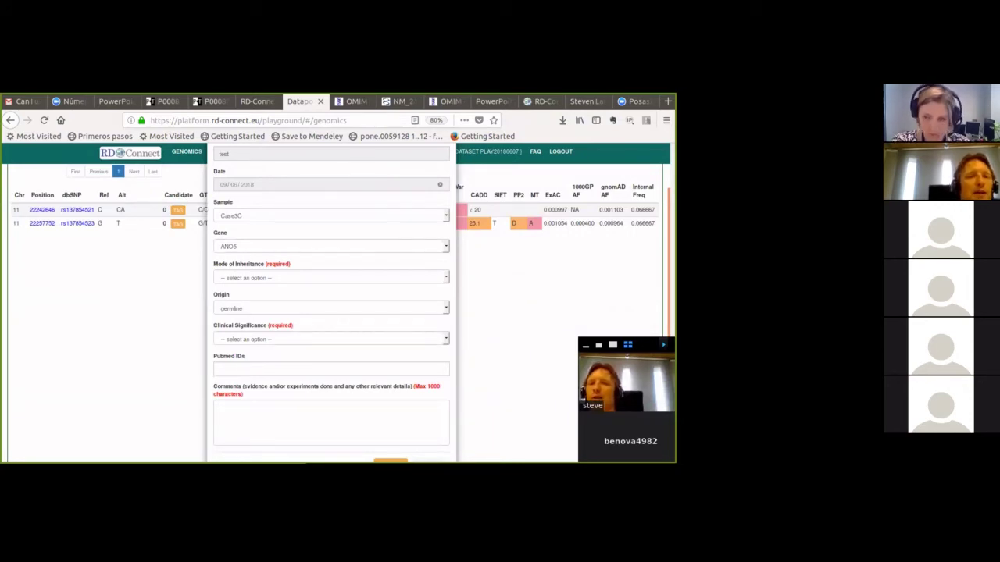
pyautogui.scroll(2, 331, 304)
pyautogui.press('Escape')
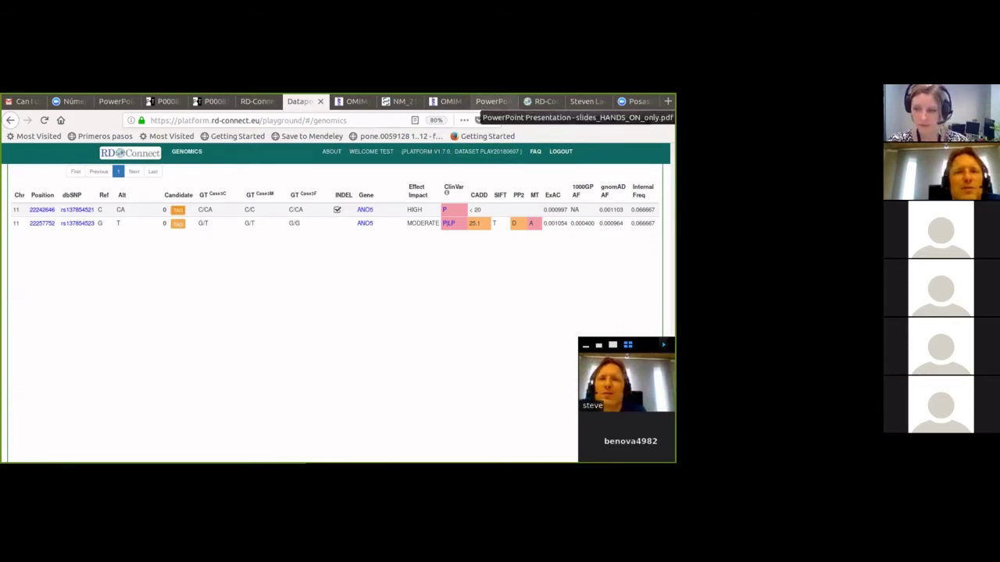
# Revisit the FTP submission form, the Case3C clinical slide and the ANO5 OMIM entry, ending on the RD-Connect variant results.
pyautogui.click(258, 102)
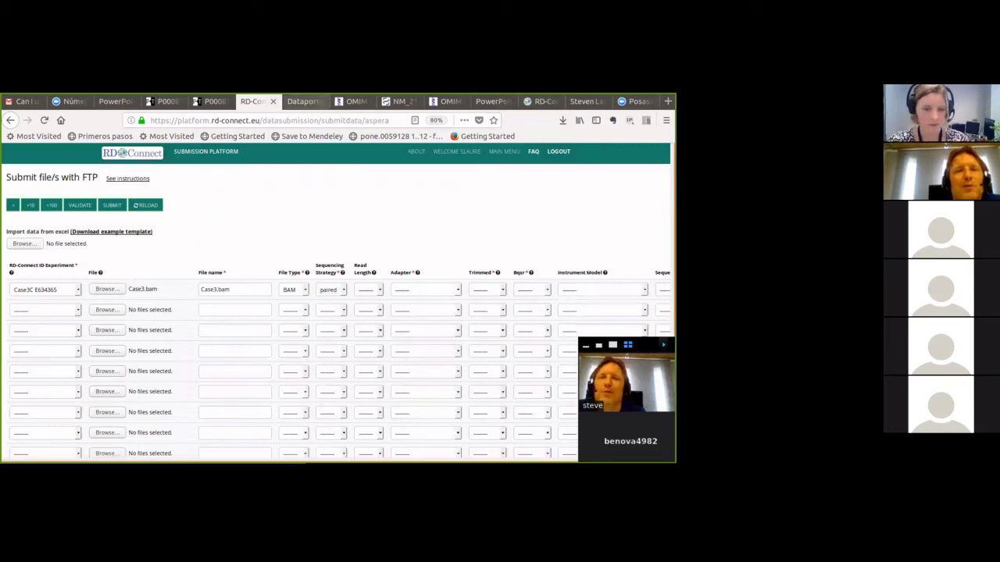
pyautogui.click(303, 102)
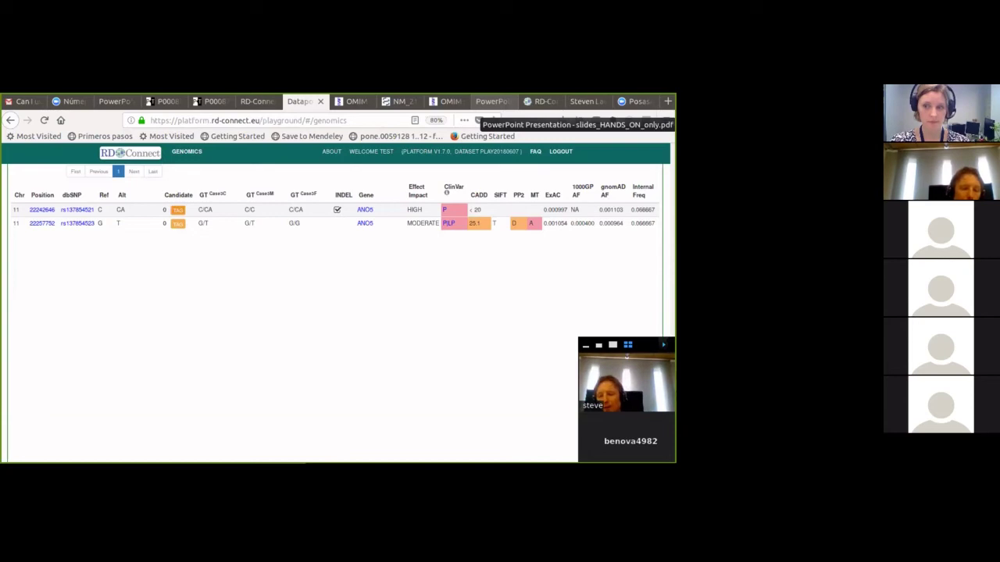
pyautogui.click(492, 102)
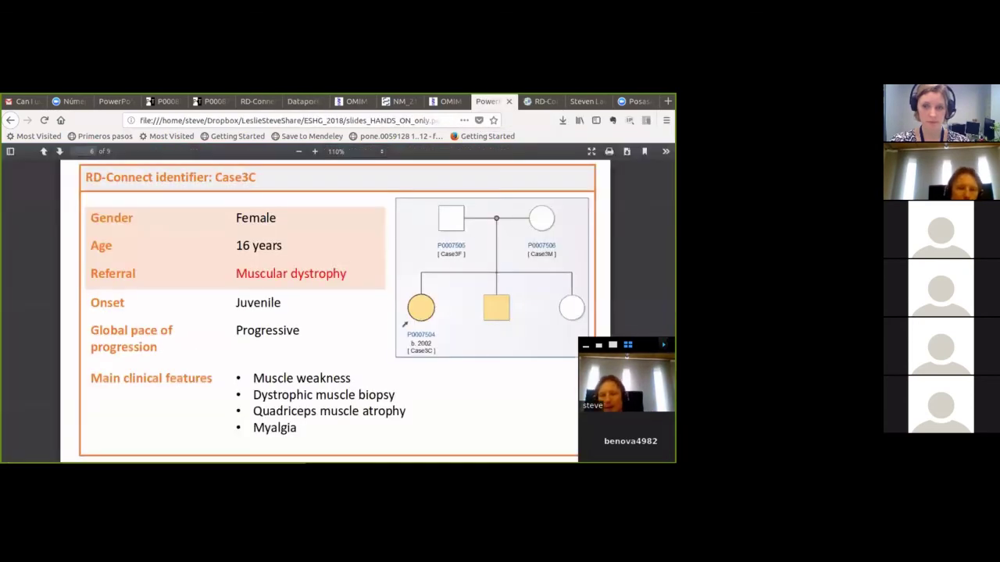
pyautogui.click(353, 102)
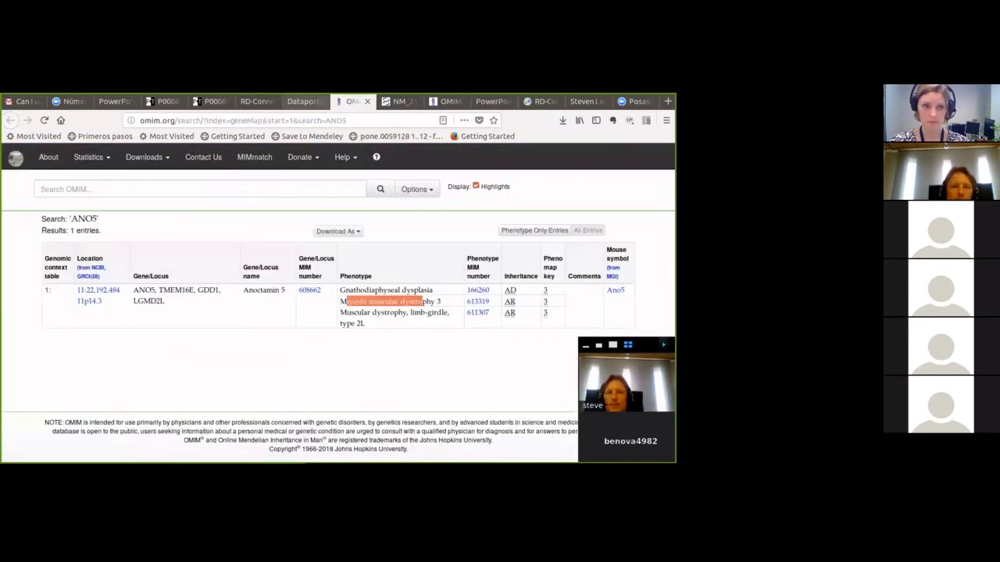
pyautogui.click(306, 102)
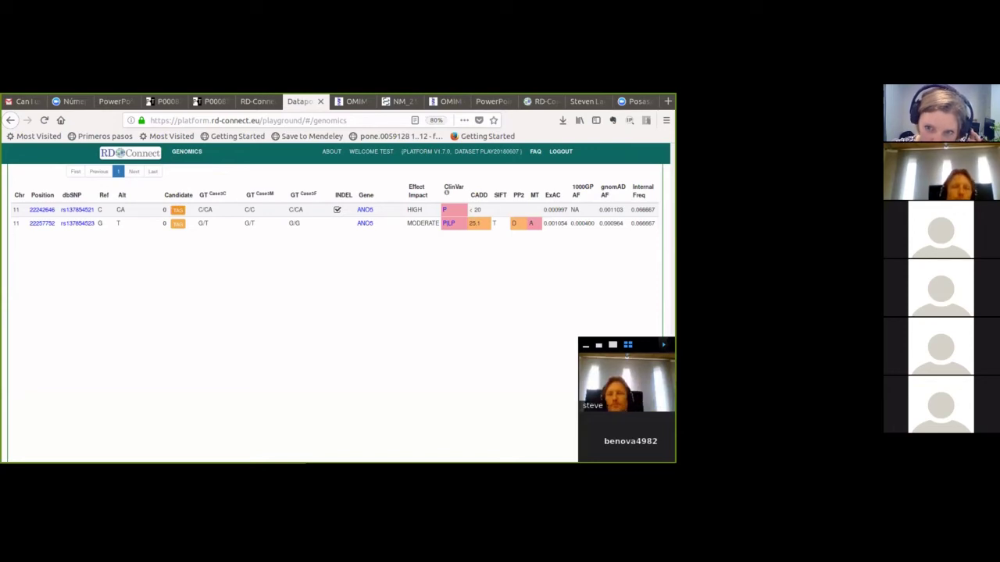
# Check the high-impact ANO5 variant's functional annotation and open its transcript change in Human Splicing Finder (HSF).
pyautogui.scroll(5, 335, 312)
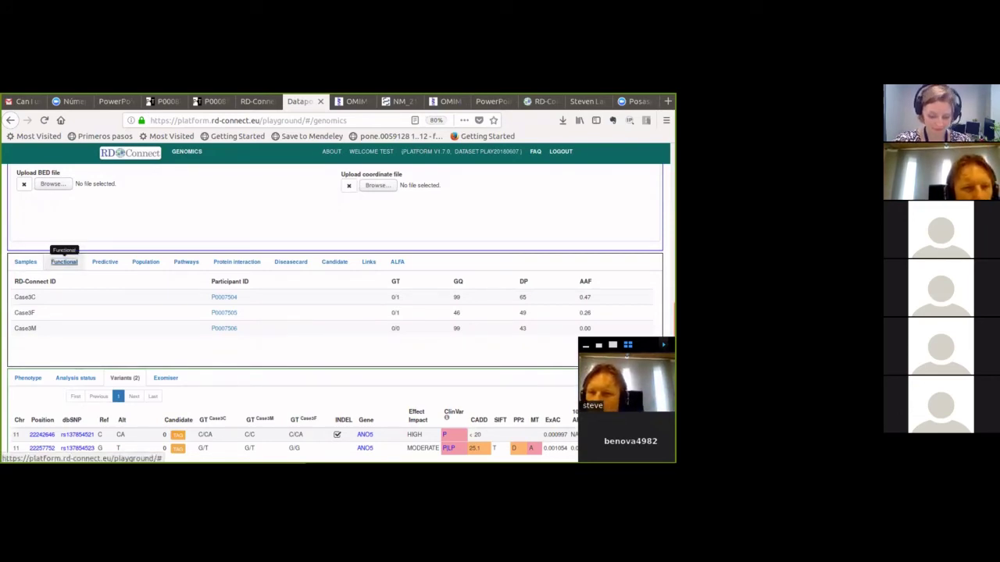
pyautogui.click(64, 262)
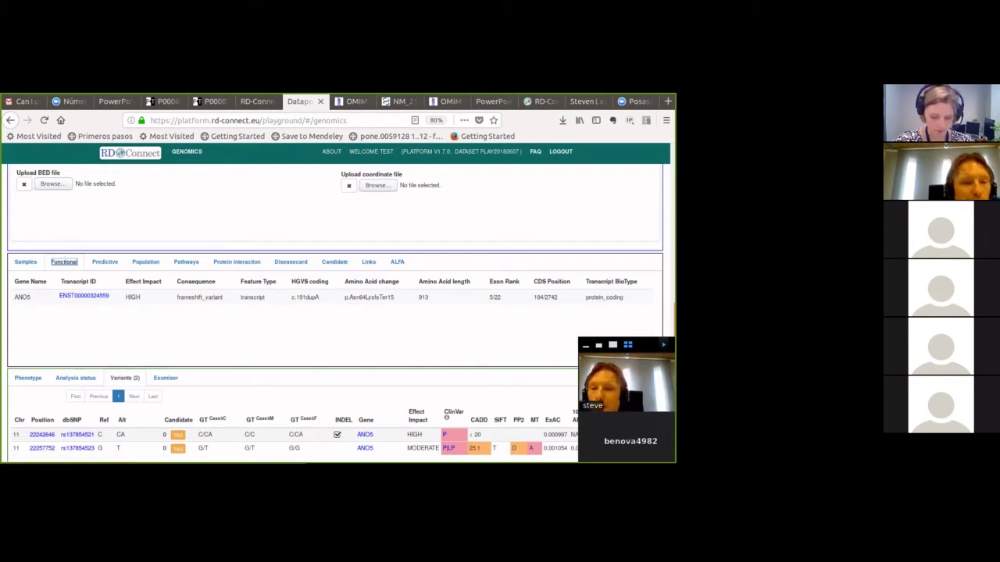
pyautogui.scroll(-1, 335, 310)
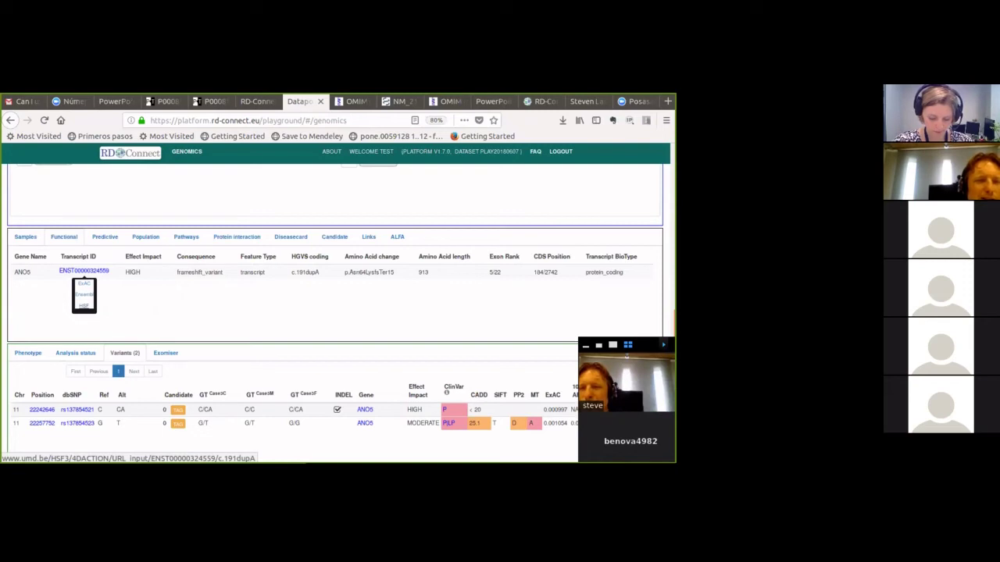
pyautogui.click(84, 304)
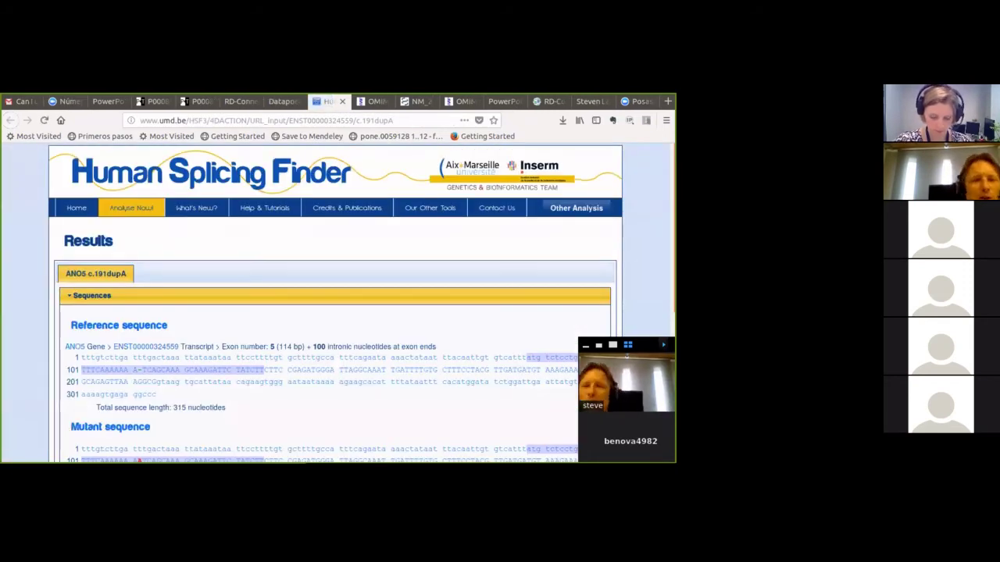
# Examine the HSF results for ANO5 c.191dupA, comparing the reference and mutant sequences and reading the interpreted splicing data.
pyautogui.scroll(-1, 336, 305)
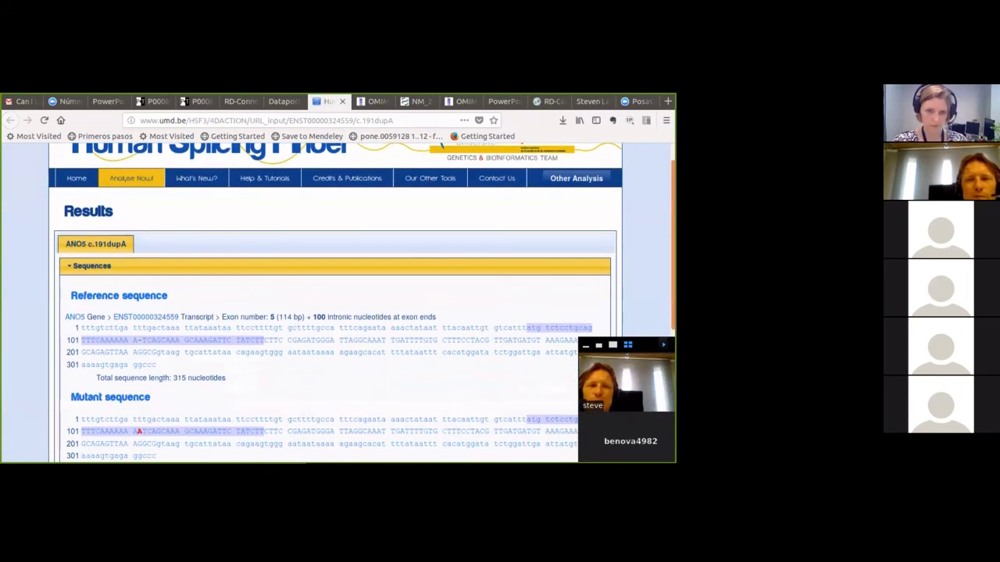
pyautogui.scroll(-2, 335, 304)
pyautogui.scroll(-2, 336, 305)
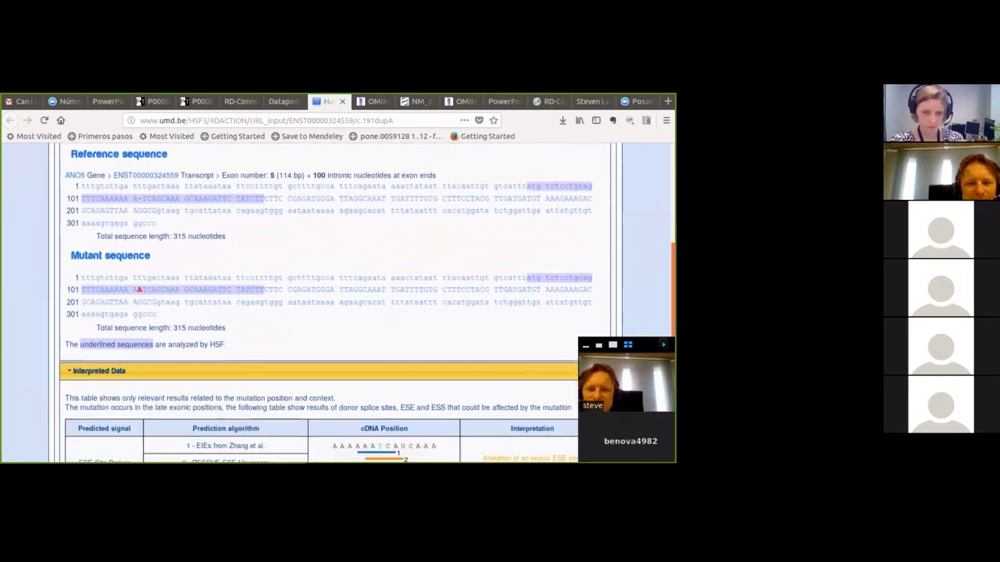
pyautogui.scroll(1, 336, 305)
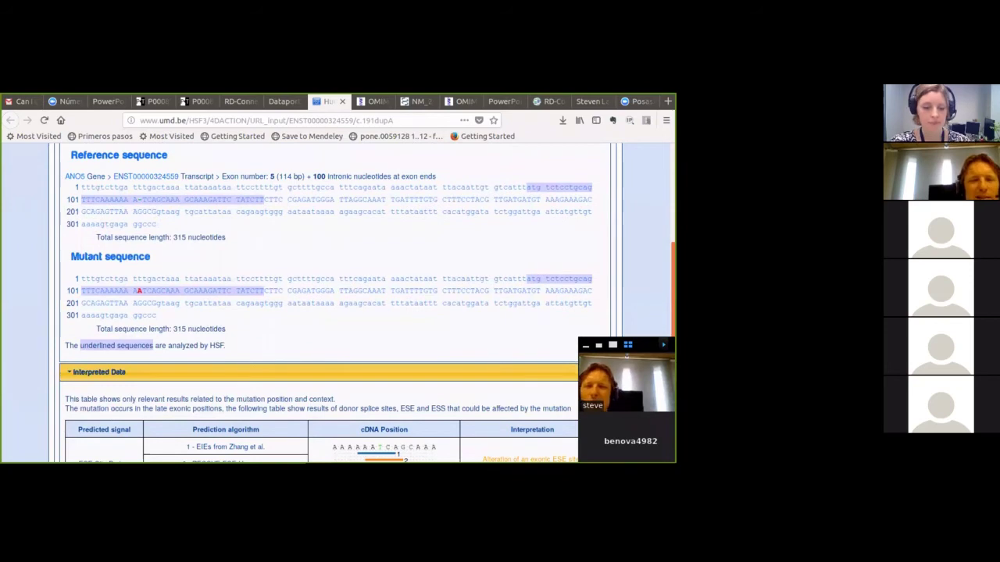
pyautogui.scroll(3, 336, 305)
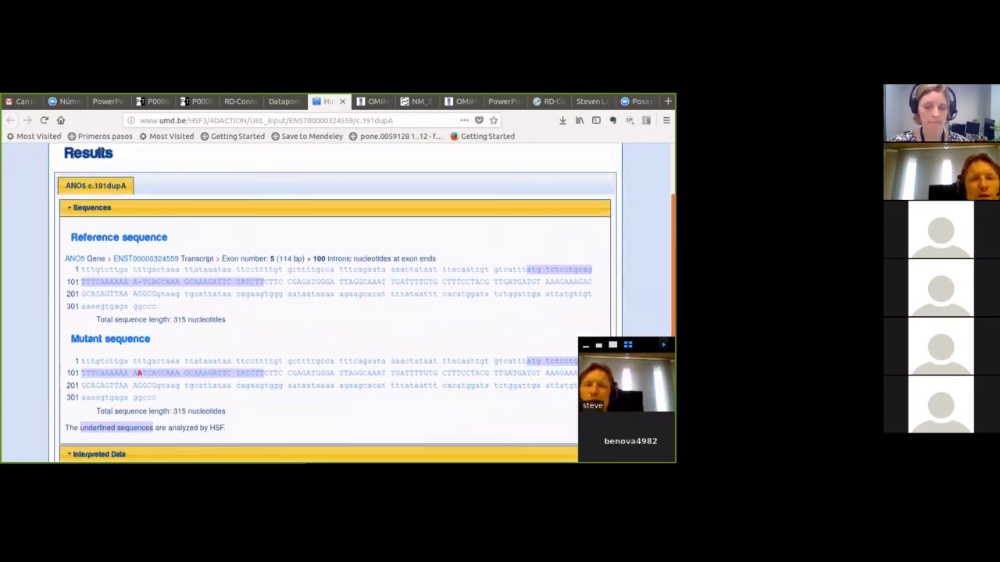
pyautogui.scroll(-4, 335, 304)
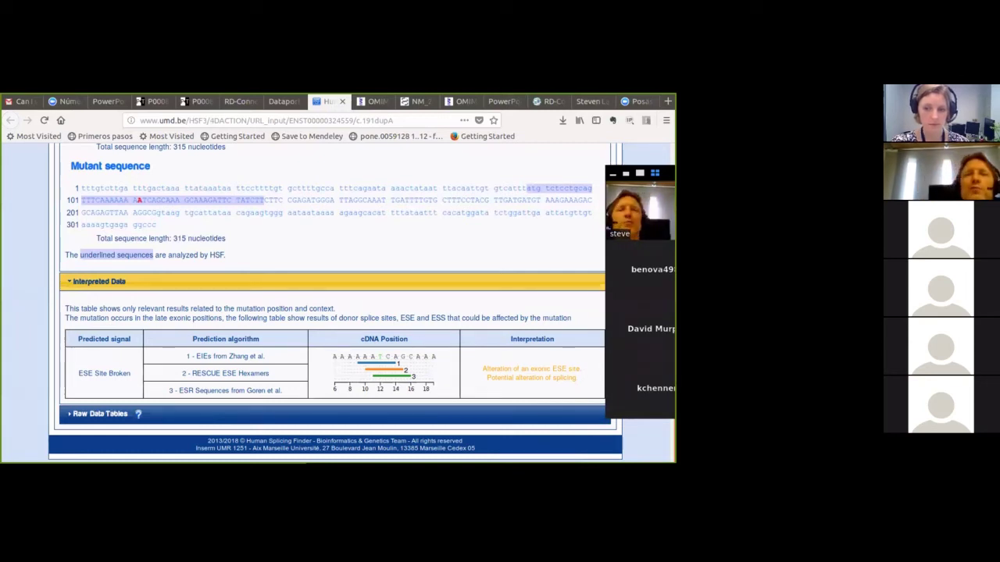
pyautogui.scroll(2, 332, 305)
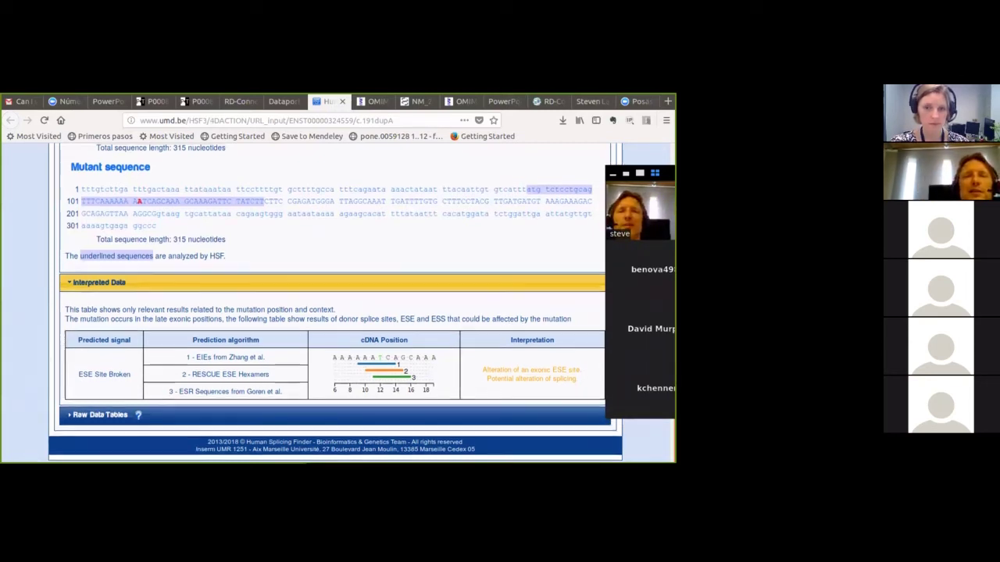
# Open the RD-Connect platform's FAQ page, review its questions and contact details, and return to the genomics query filters.
pyautogui.hotkey('ctrl', 'pageup')
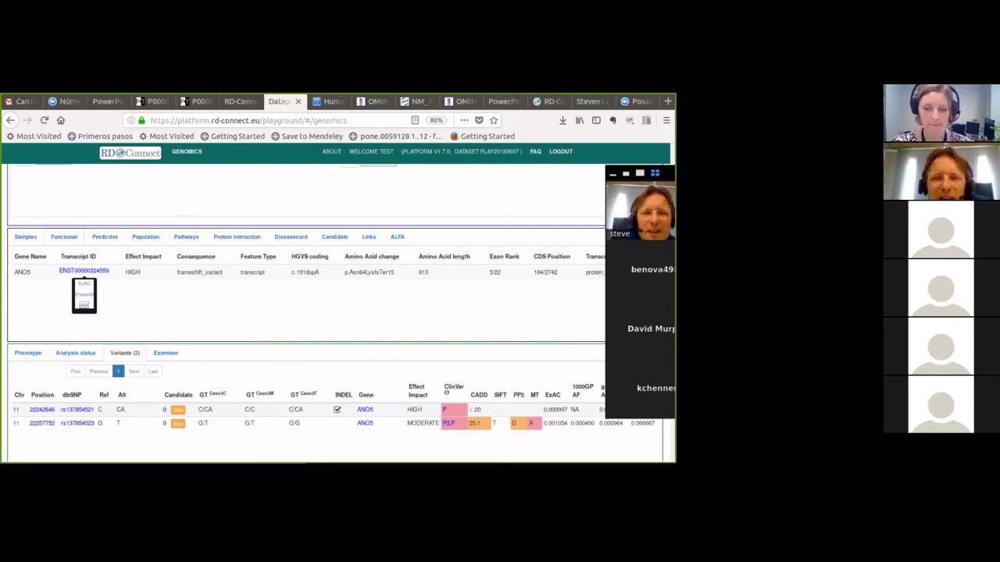
pyautogui.scroll(4, 334, 308)
pyautogui.scroll(2, 305, 312)
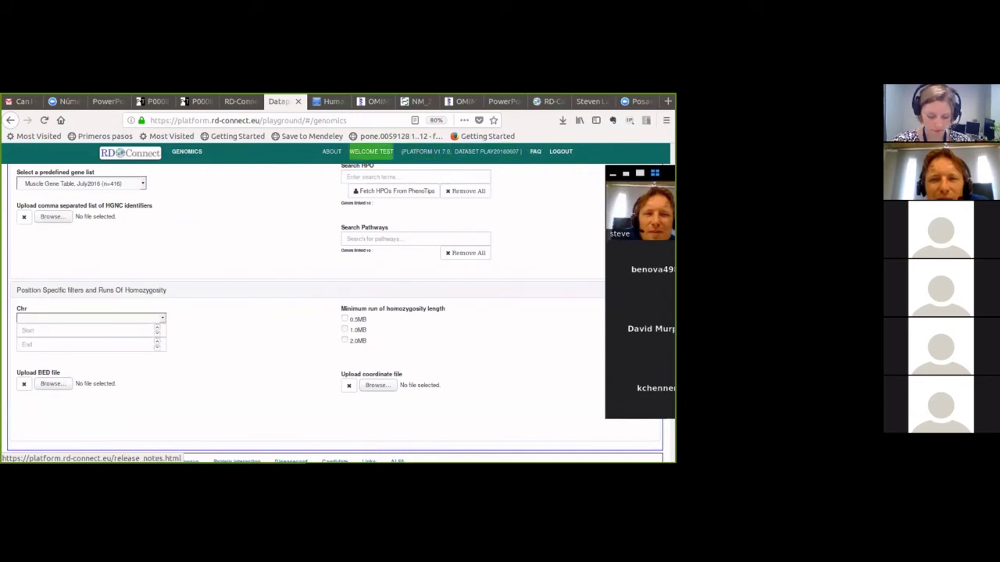
pyautogui.scroll(6, 304, 313)
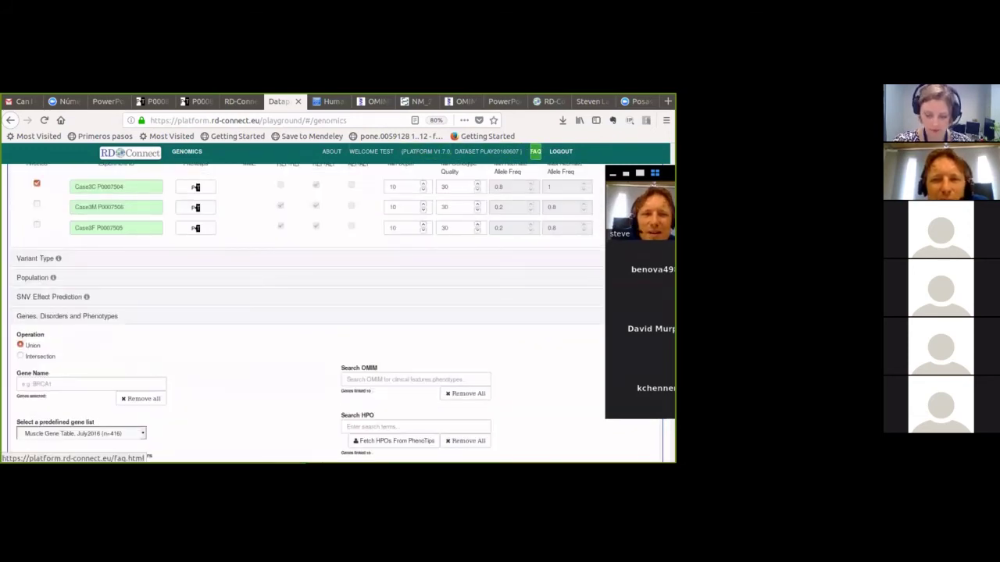
pyautogui.click(535, 151)
pyautogui.scroll(-5, 336, 305)
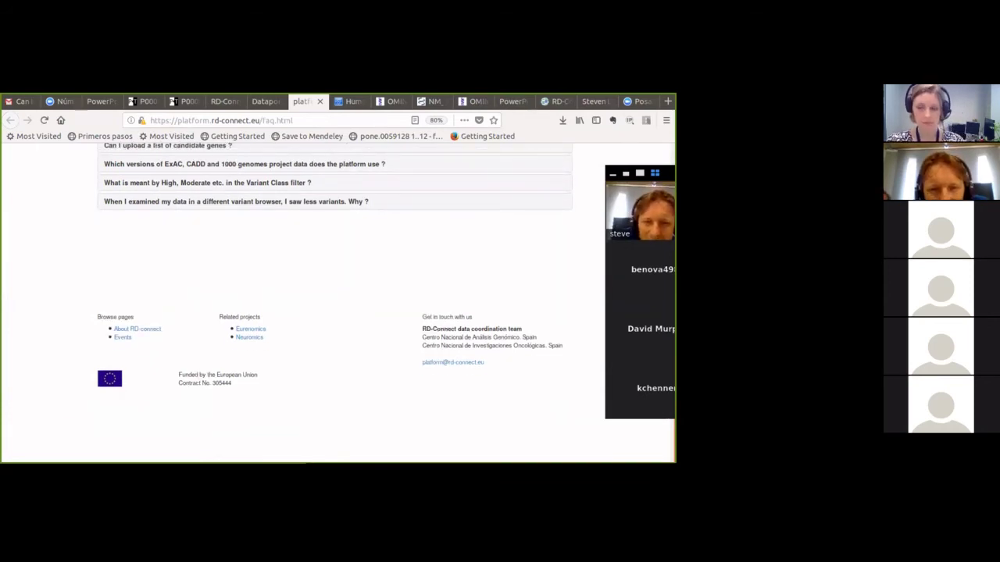
pyautogui.scroll(5, 335, 296)
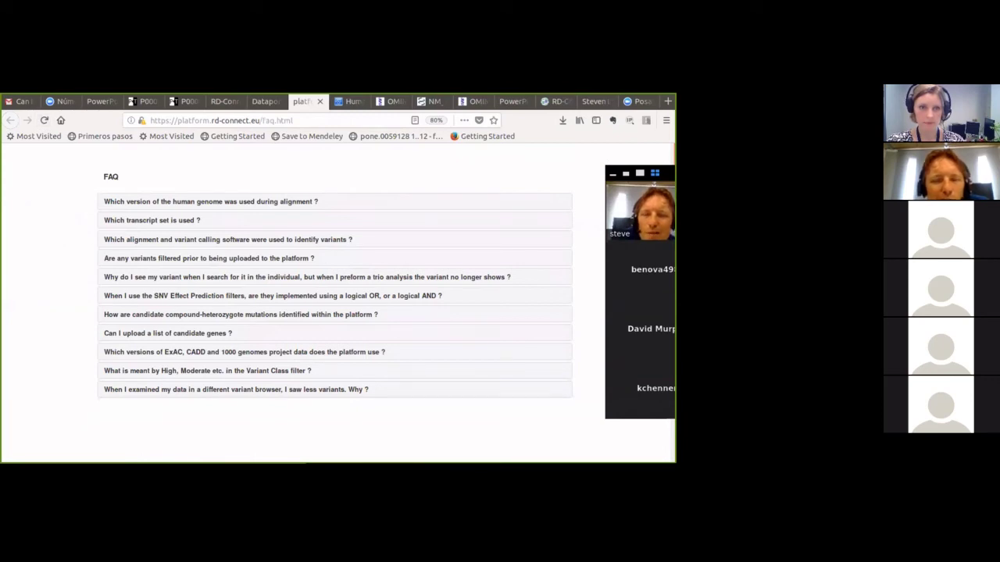
pyautogui.scroll(-5, 336, 304)
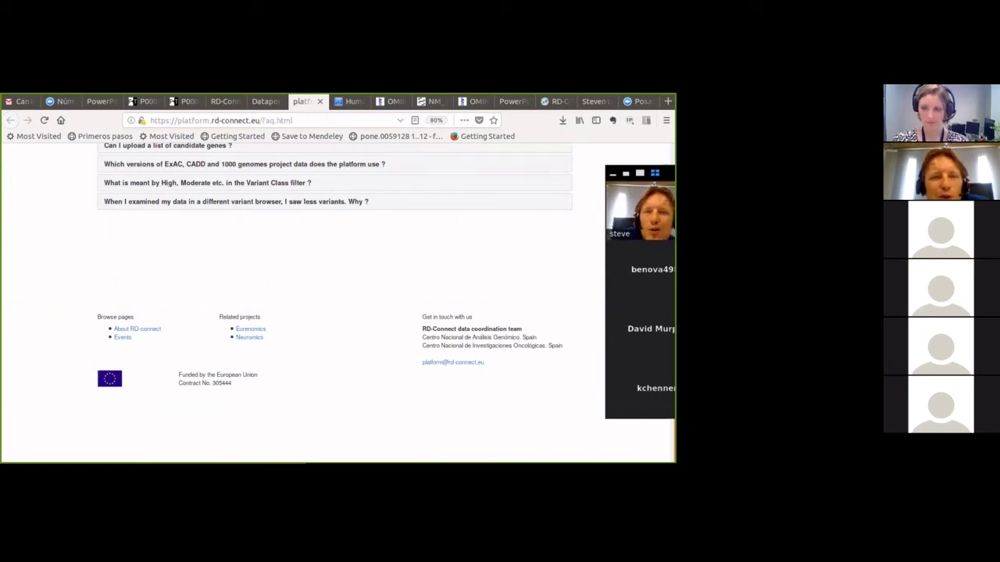
pyautogui.click(266, 102)
pyautogui.scroll(3, 308, 312)
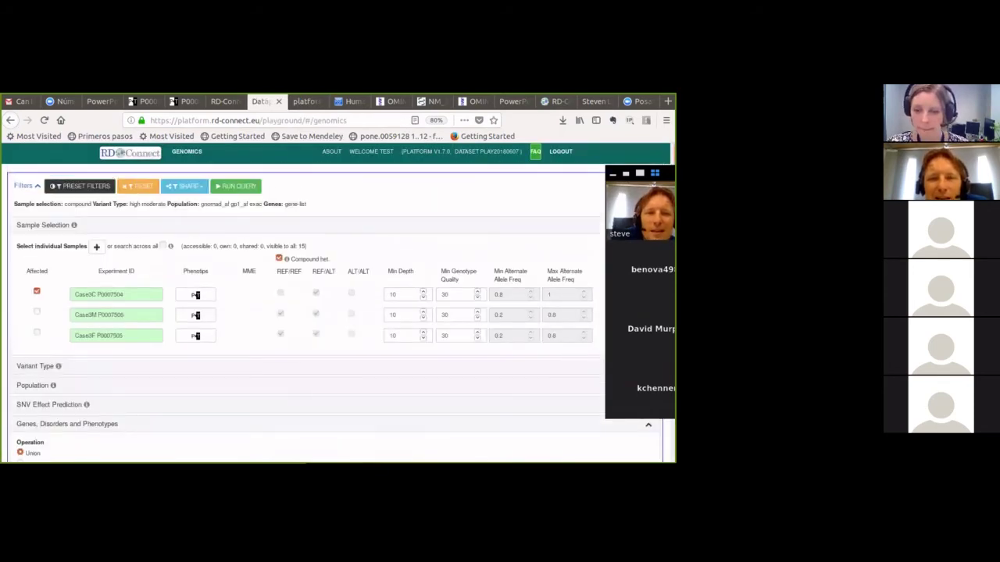